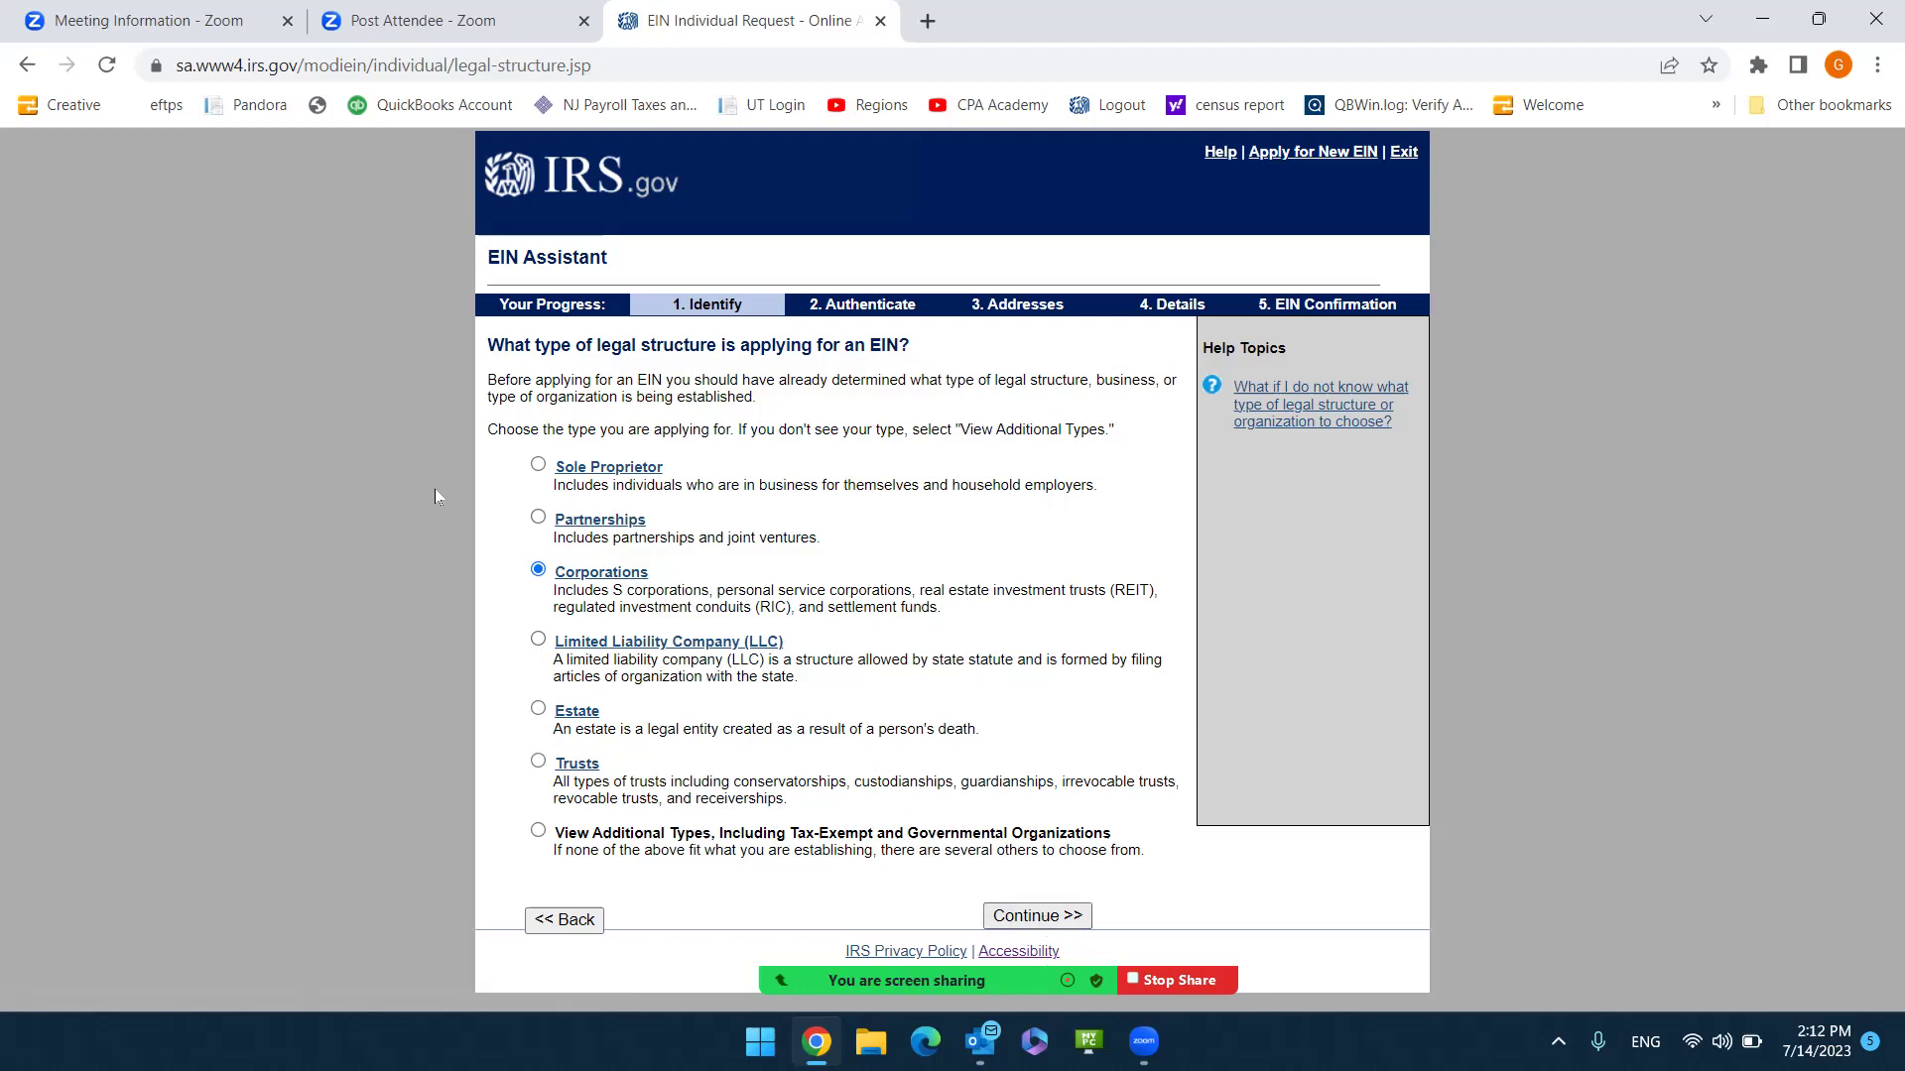
Continue with Corporations as the business's legal structure.
{"action": "left_click", "coordinate": [1069, 919]}
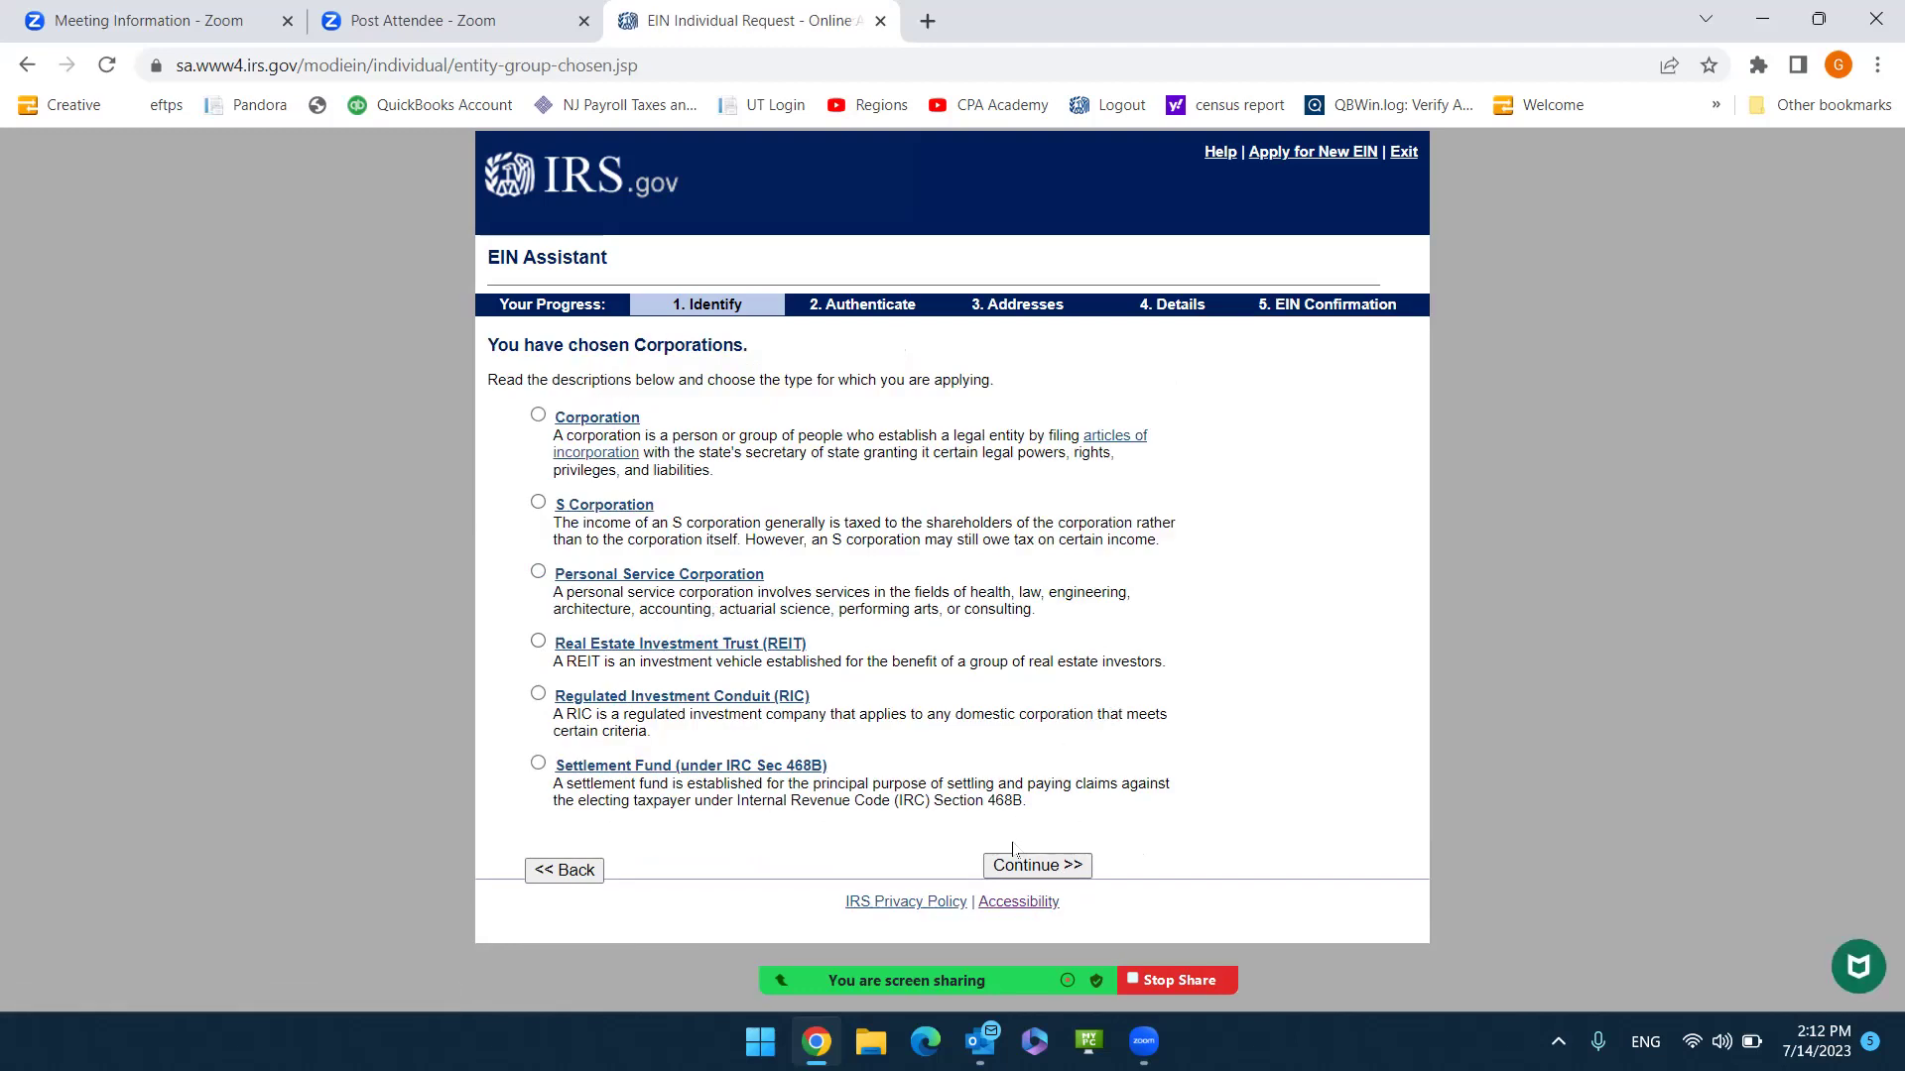
Pick S Corporation as the corporation type and confirm the choice.
{"action": "left_click", "coordinate": [538, 414]}
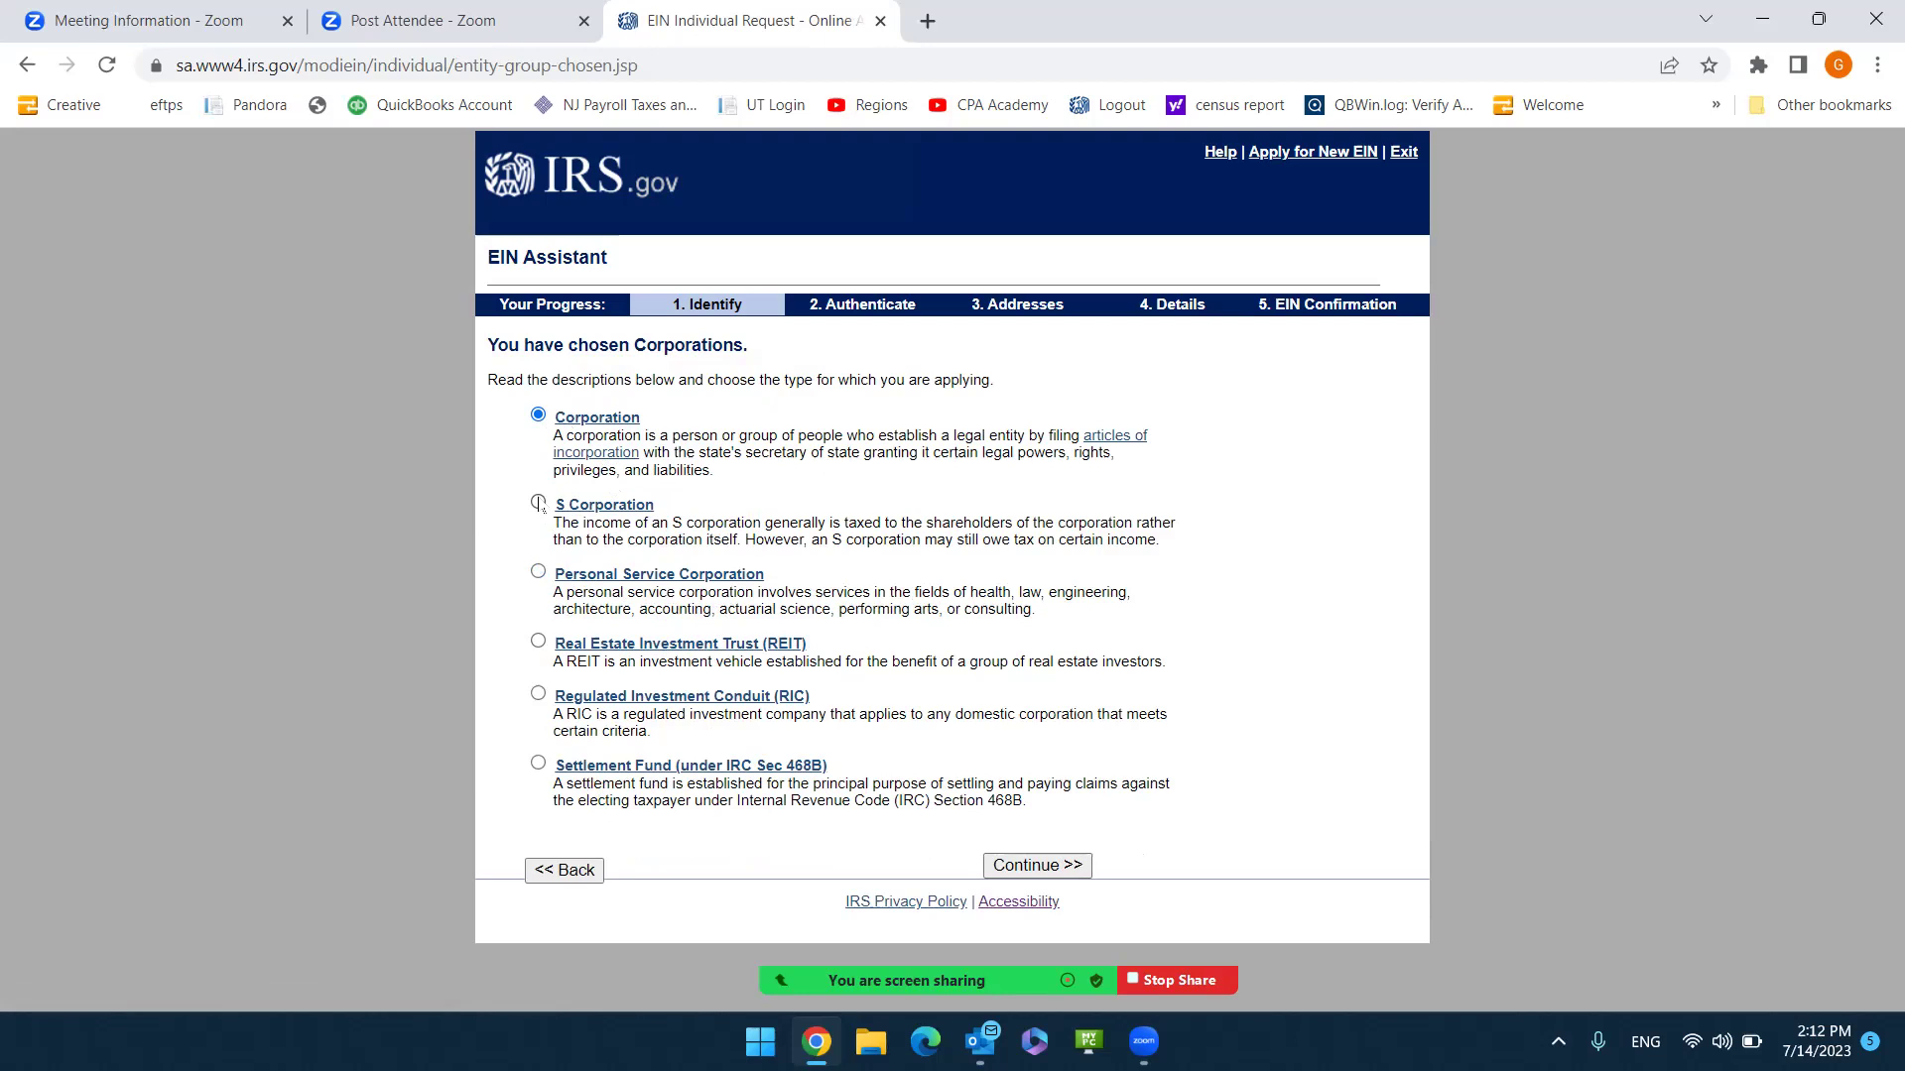
{"action": "left_click", "coordinate": [537, 503]}
{"action": "left_click", "coordinate": [1038, 865]}
{"action": "left_click", "coordinate": [1042, 841]}
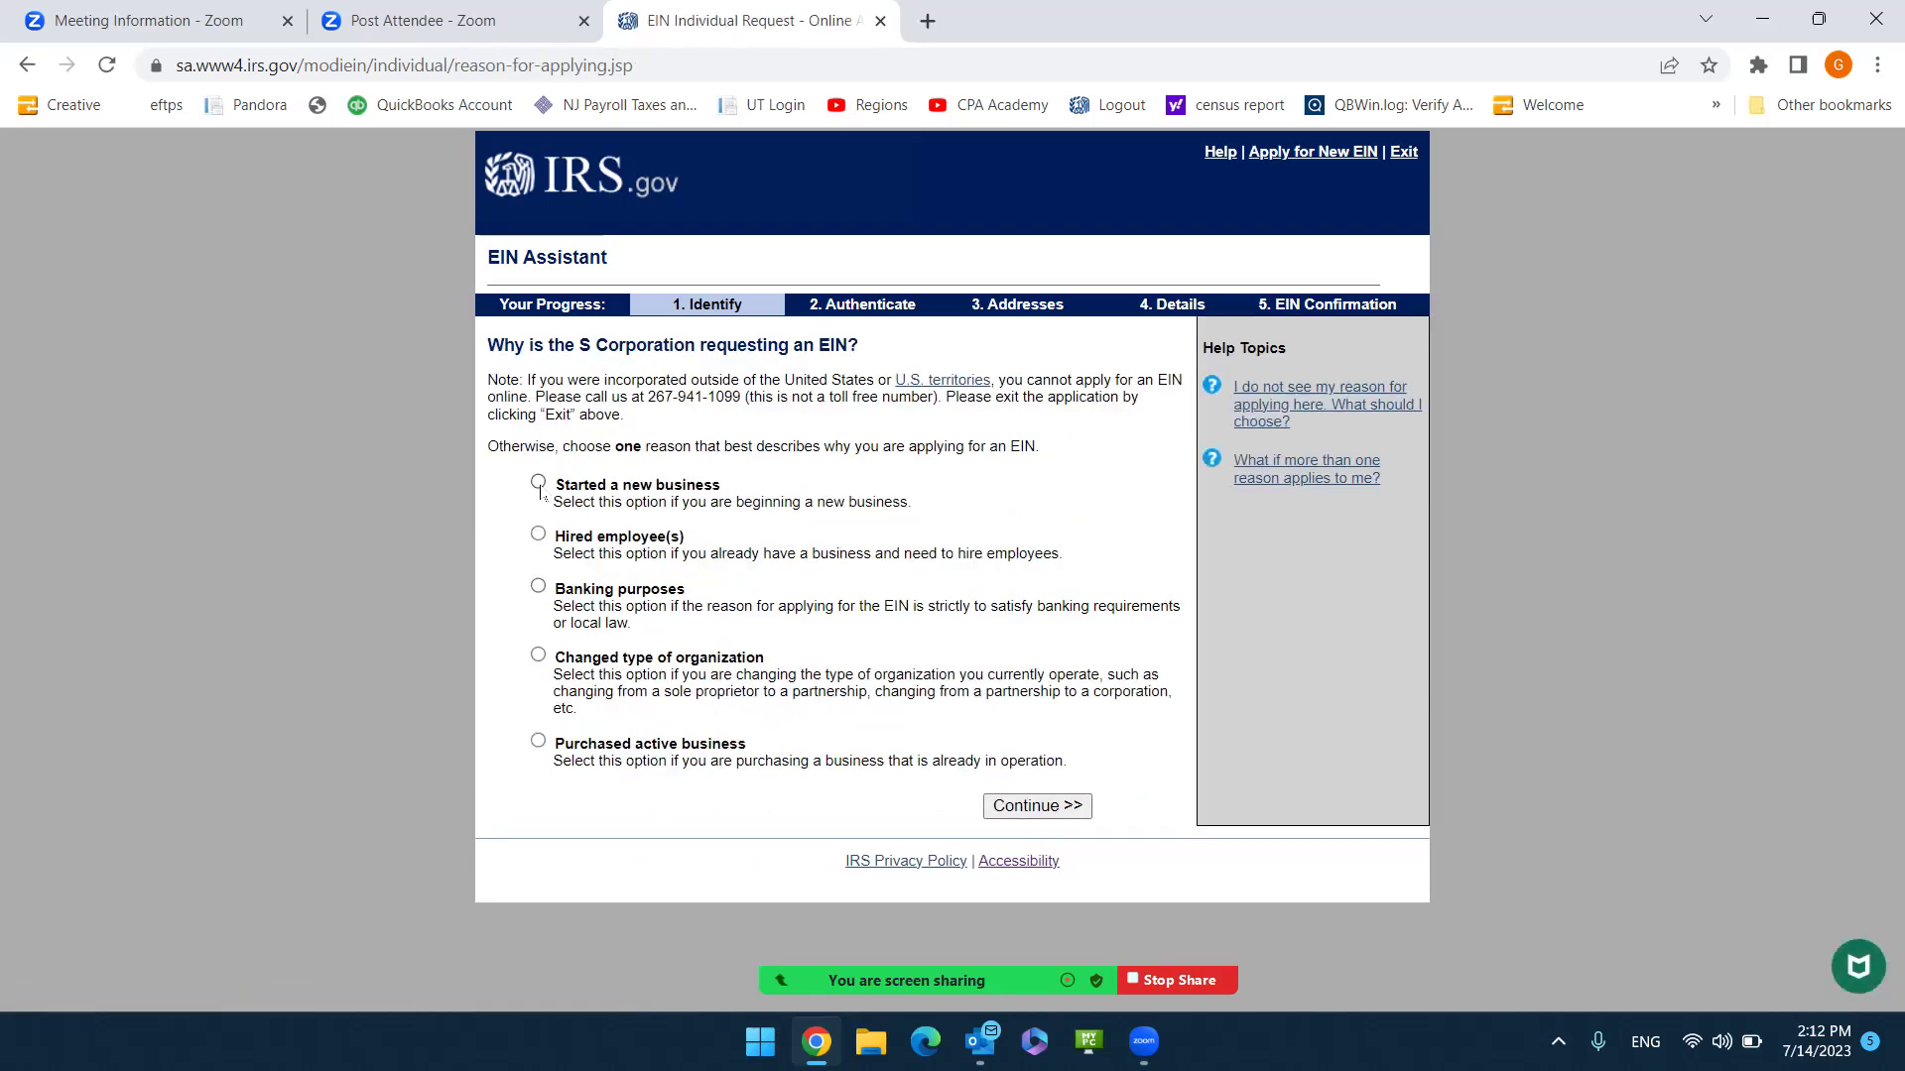
Give 'Started a new business' as the reason for requesting the EIN.
{"action": "left_click", "coordinate": [541, 484]}
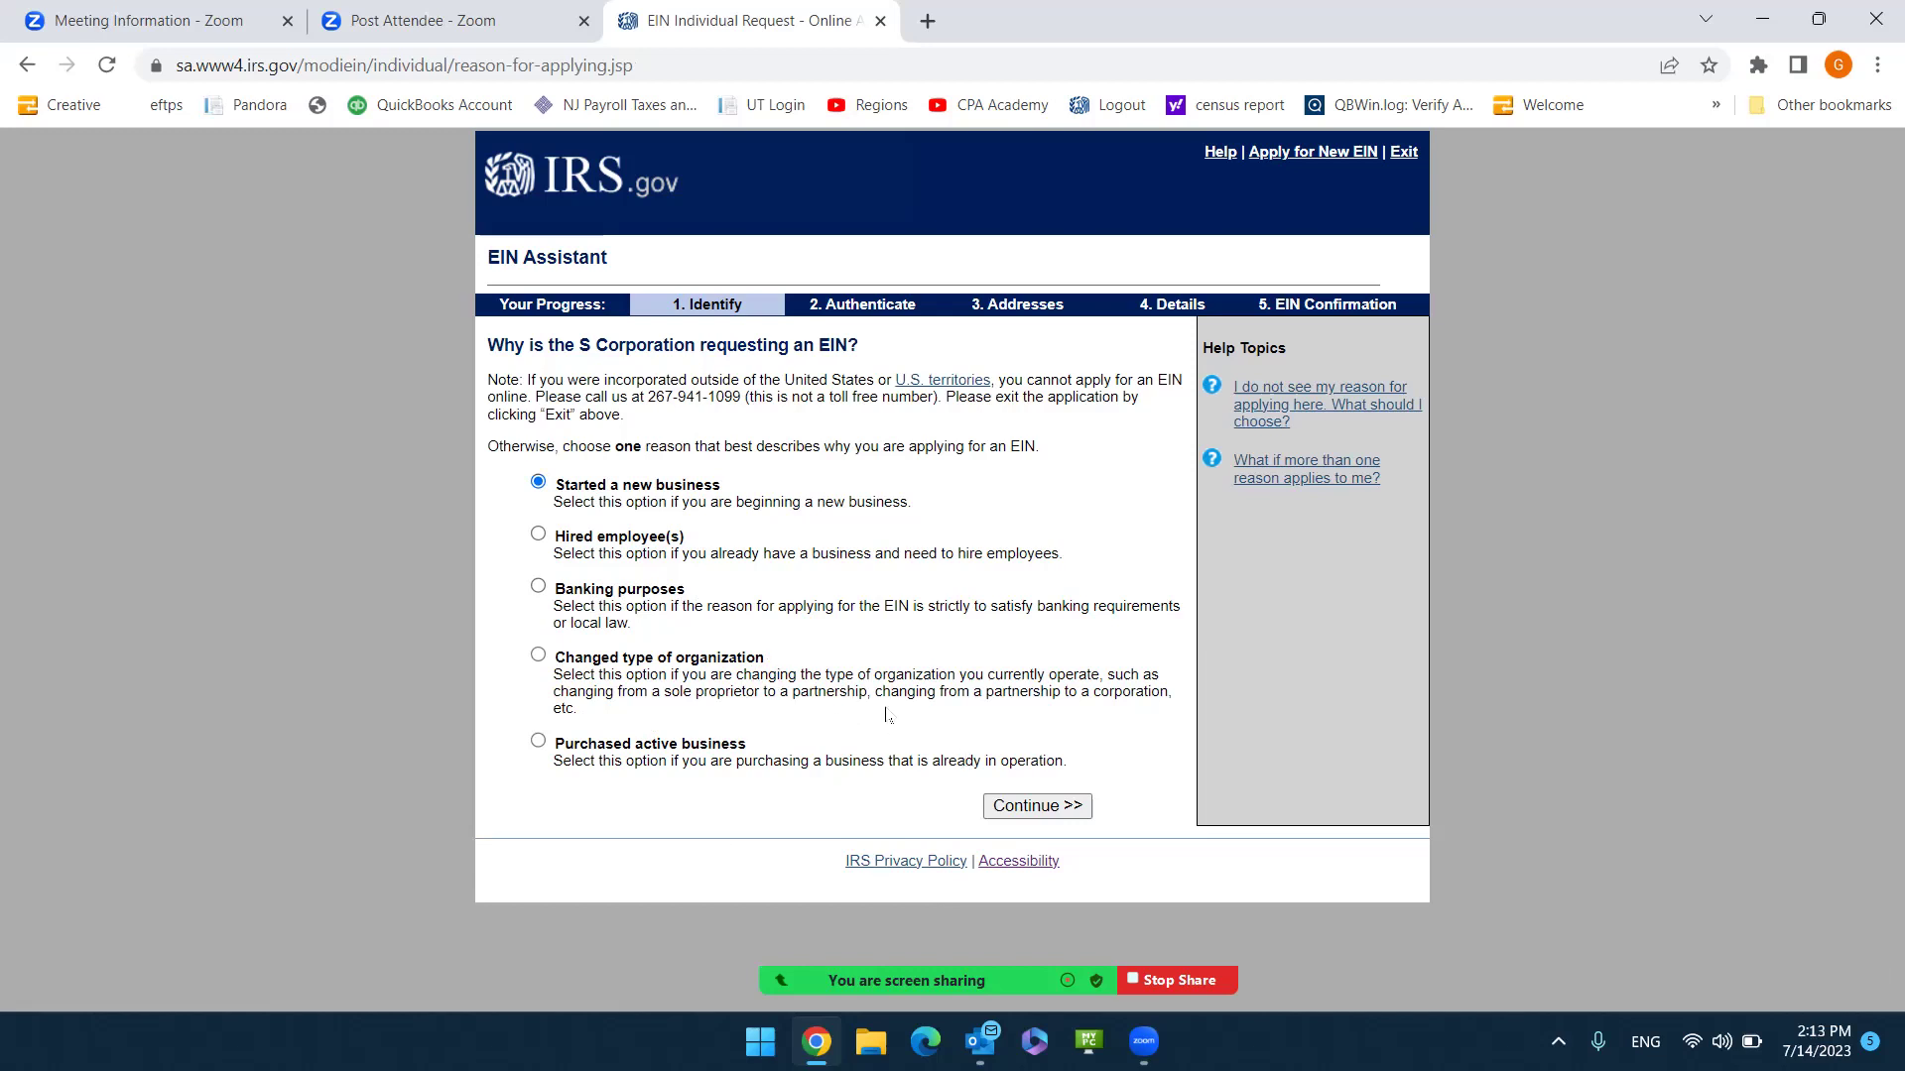
{"action": "left_click", "coordinate": [1053, 815]}
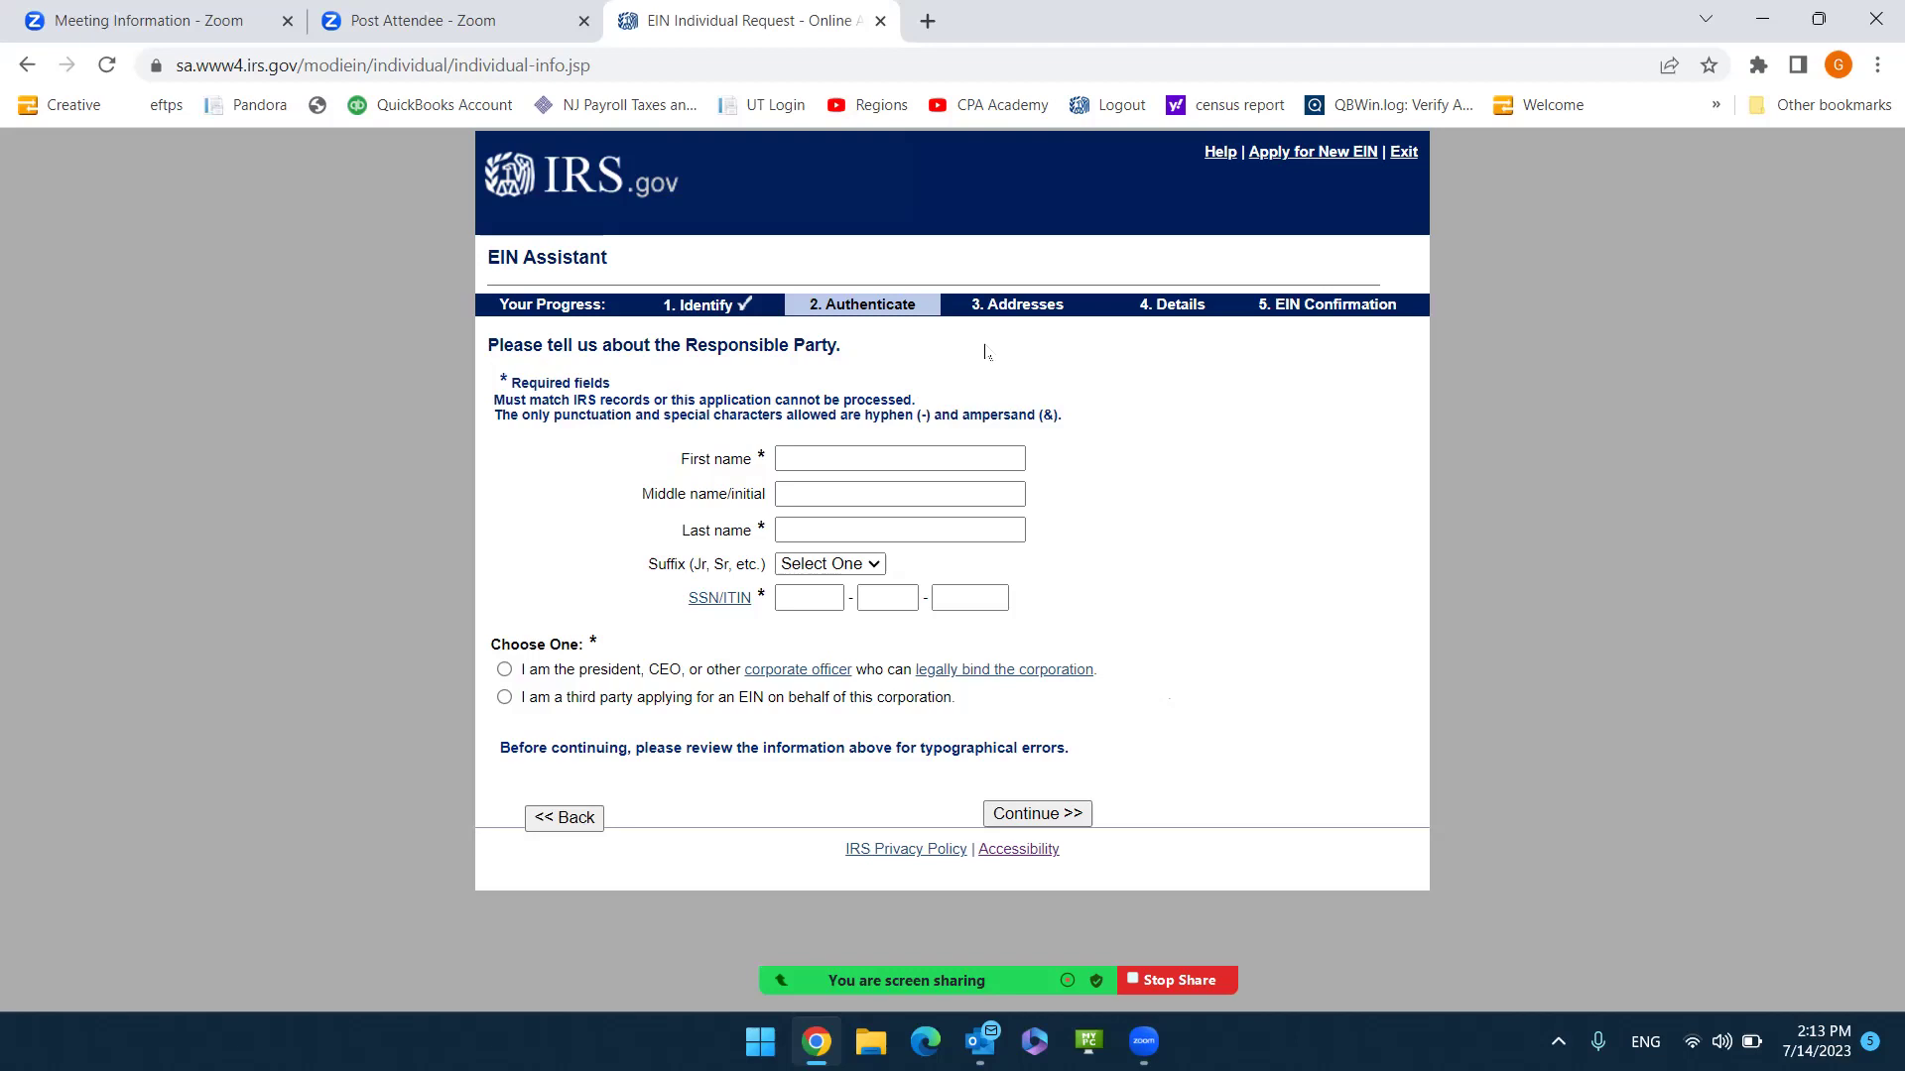
Enter the responsible party's first name.
{"action": "left_click", "coordinate": [850, 463]}
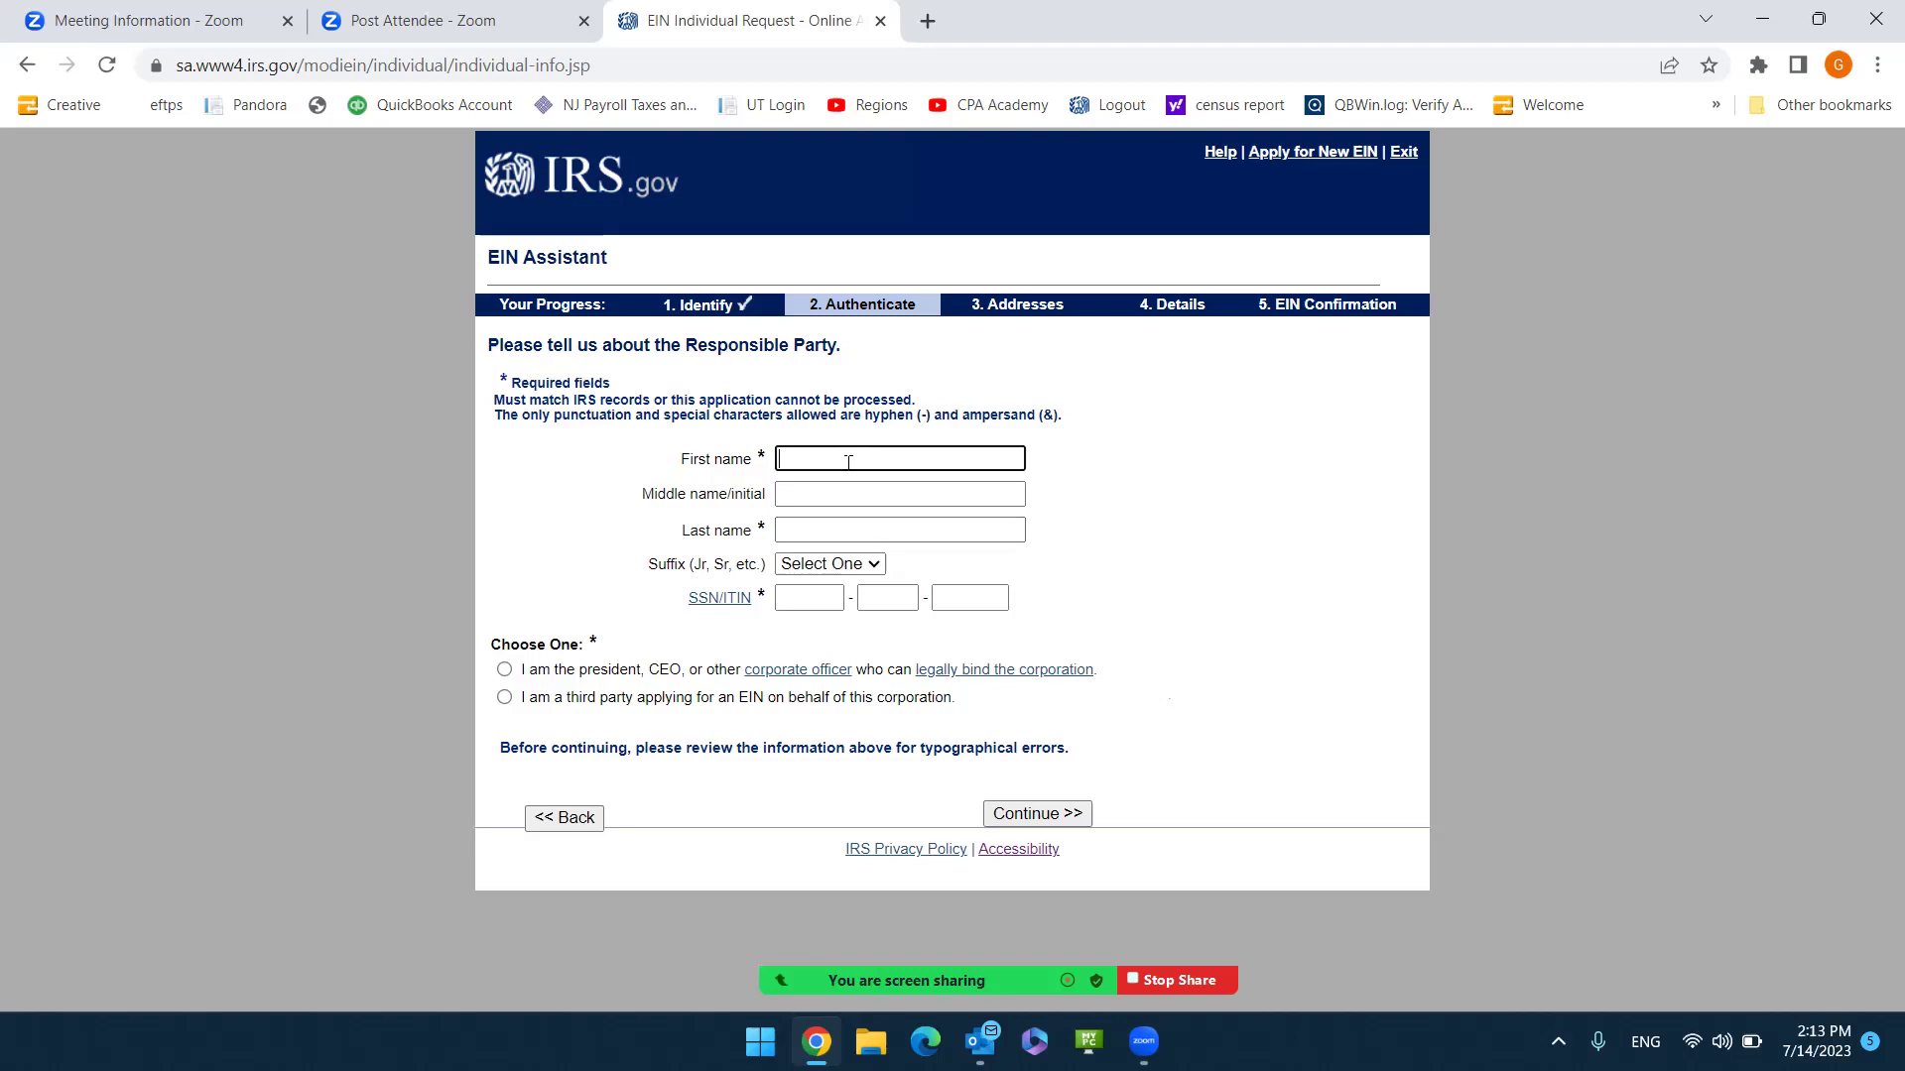
{"action": "left_click", "coordinate": [848, 462]}
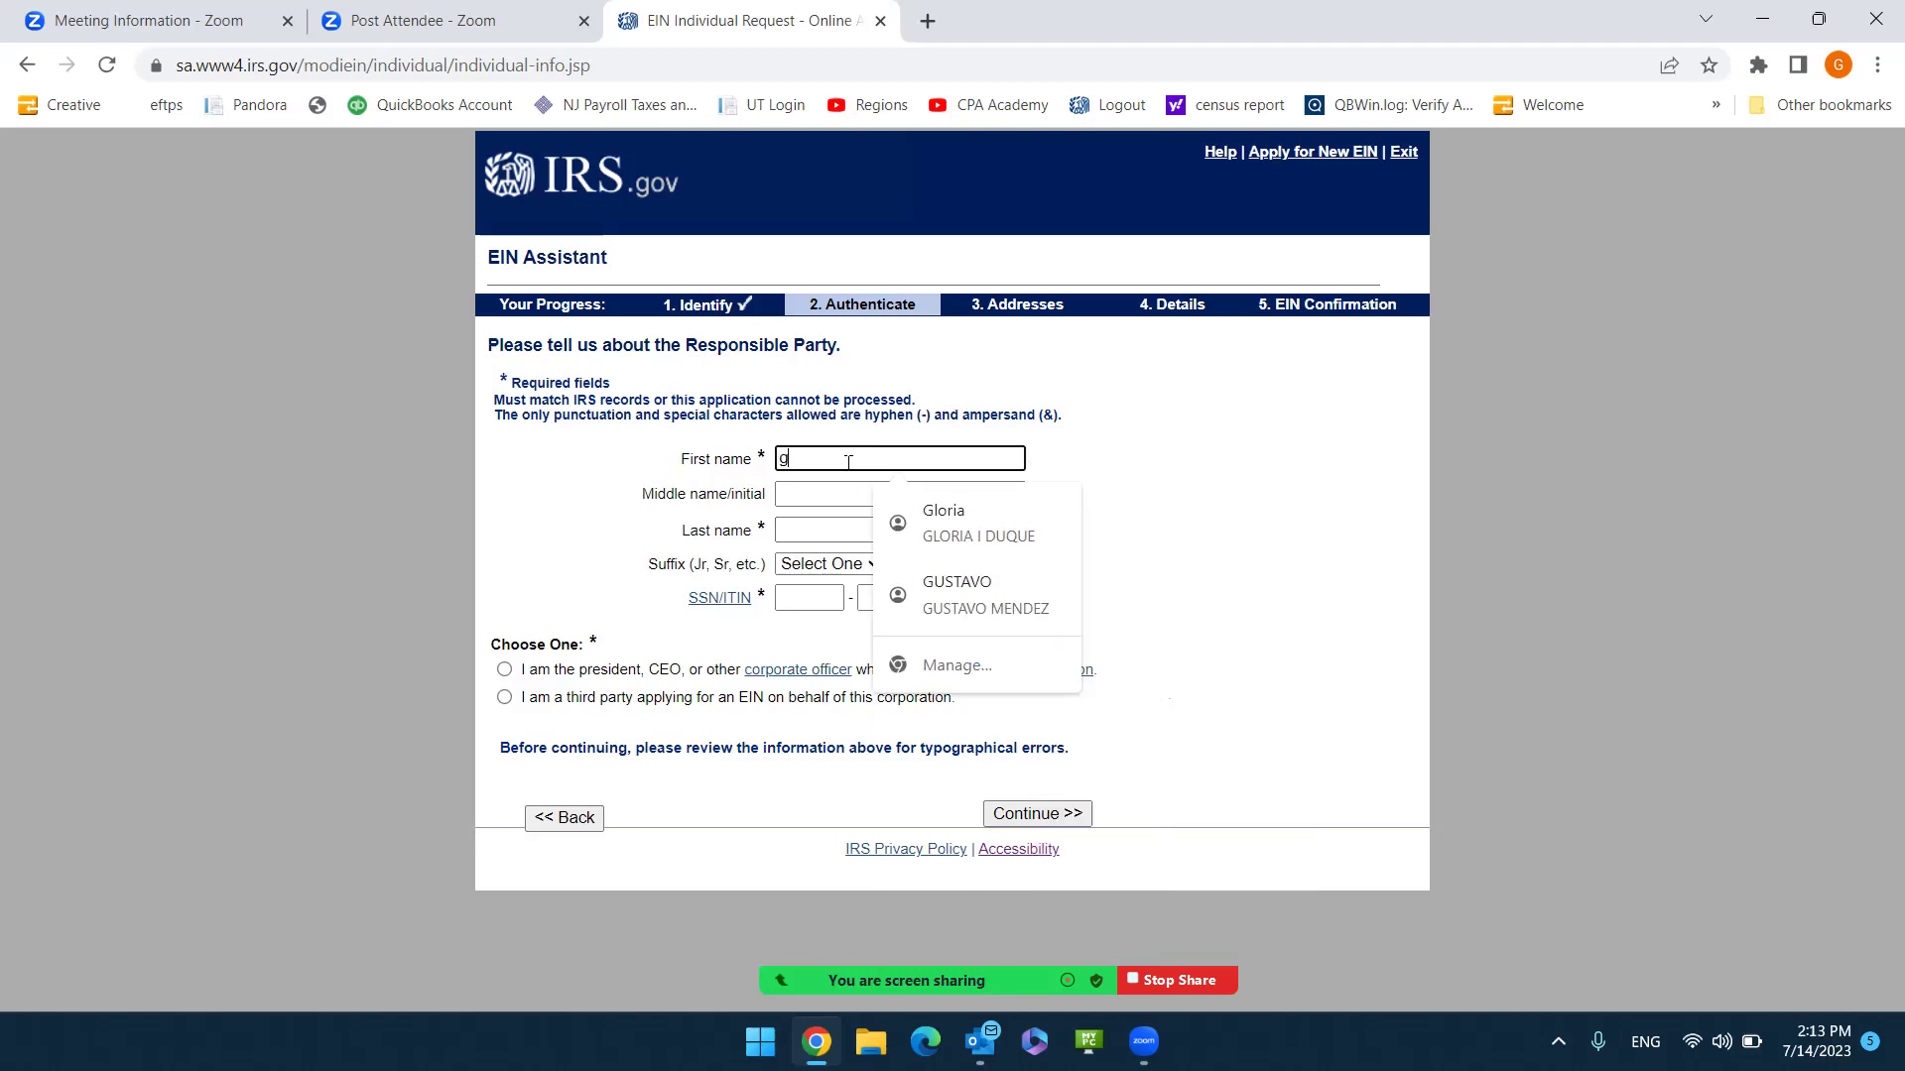
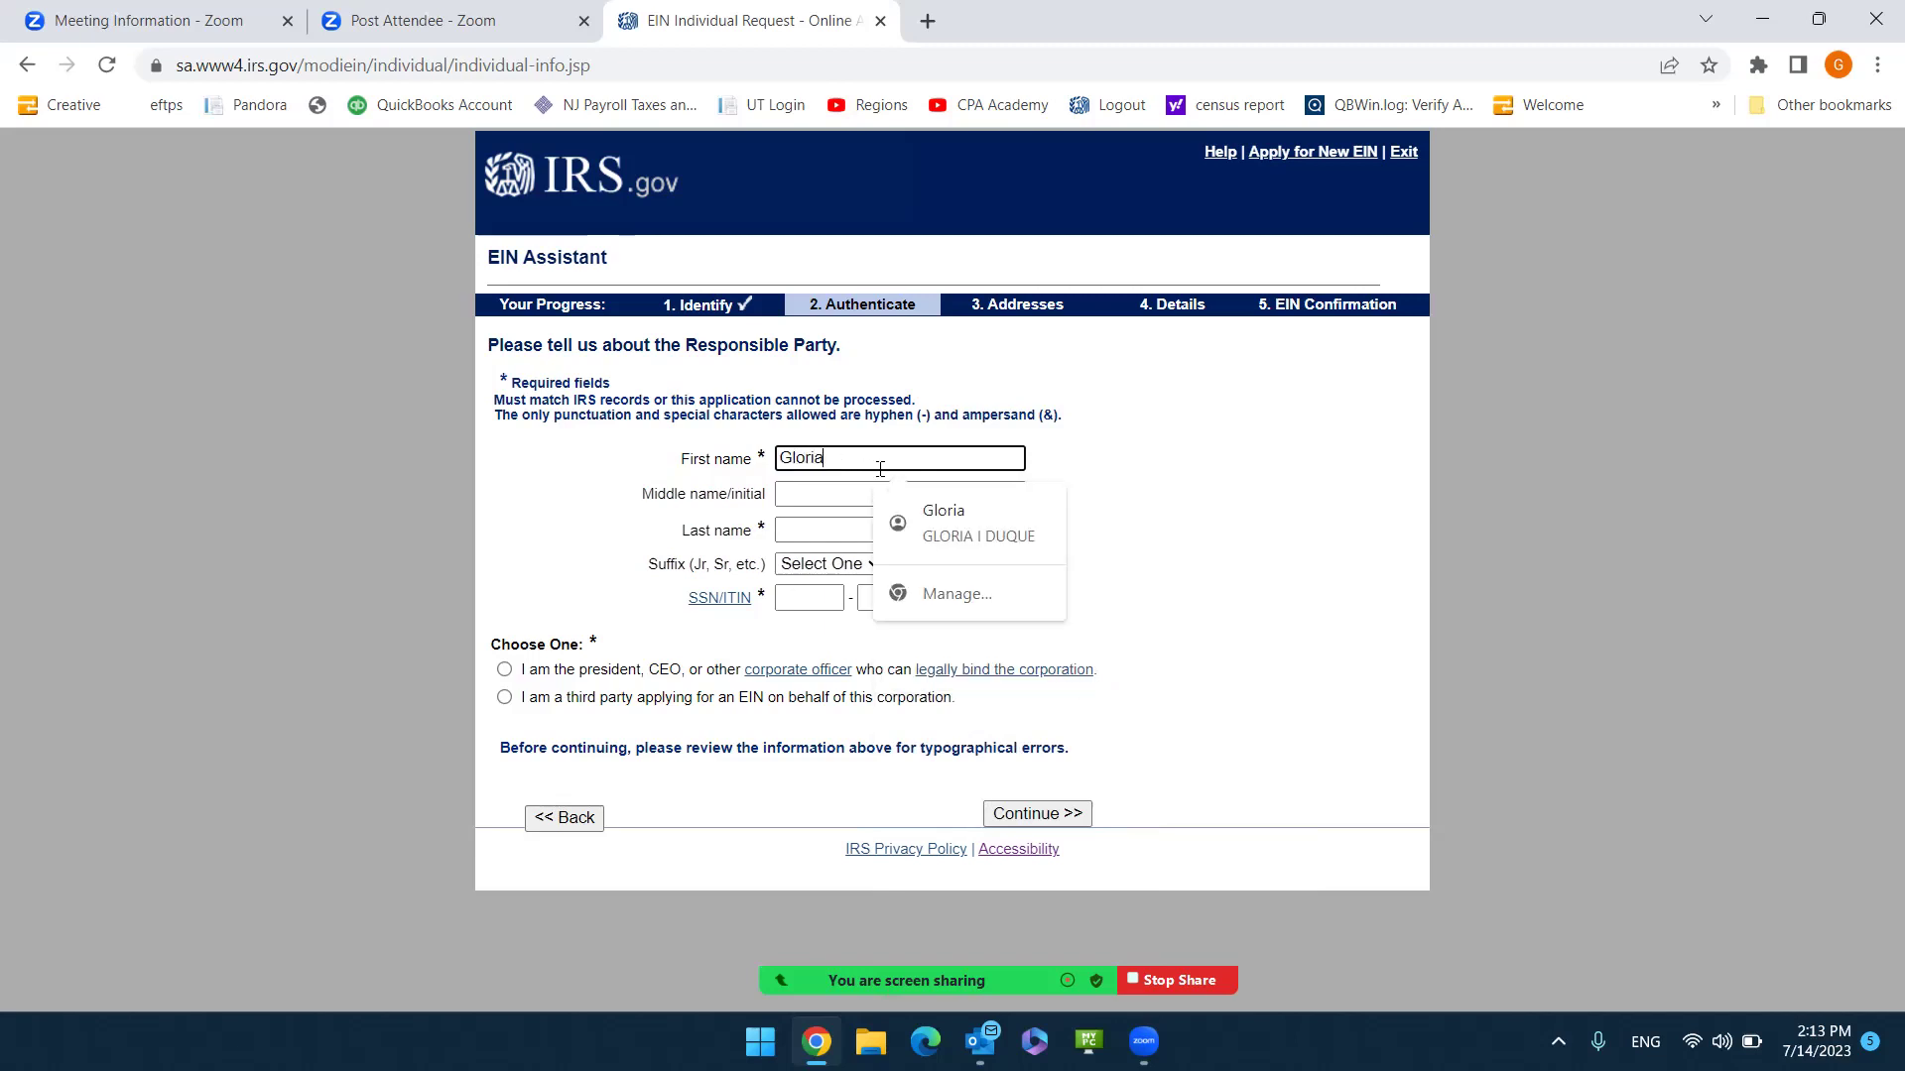
Enter the responsible party's middle initial and last name.
{"action": "left_click", "coordinate": [811, 496]}
{"action": "type", "text": "I"}
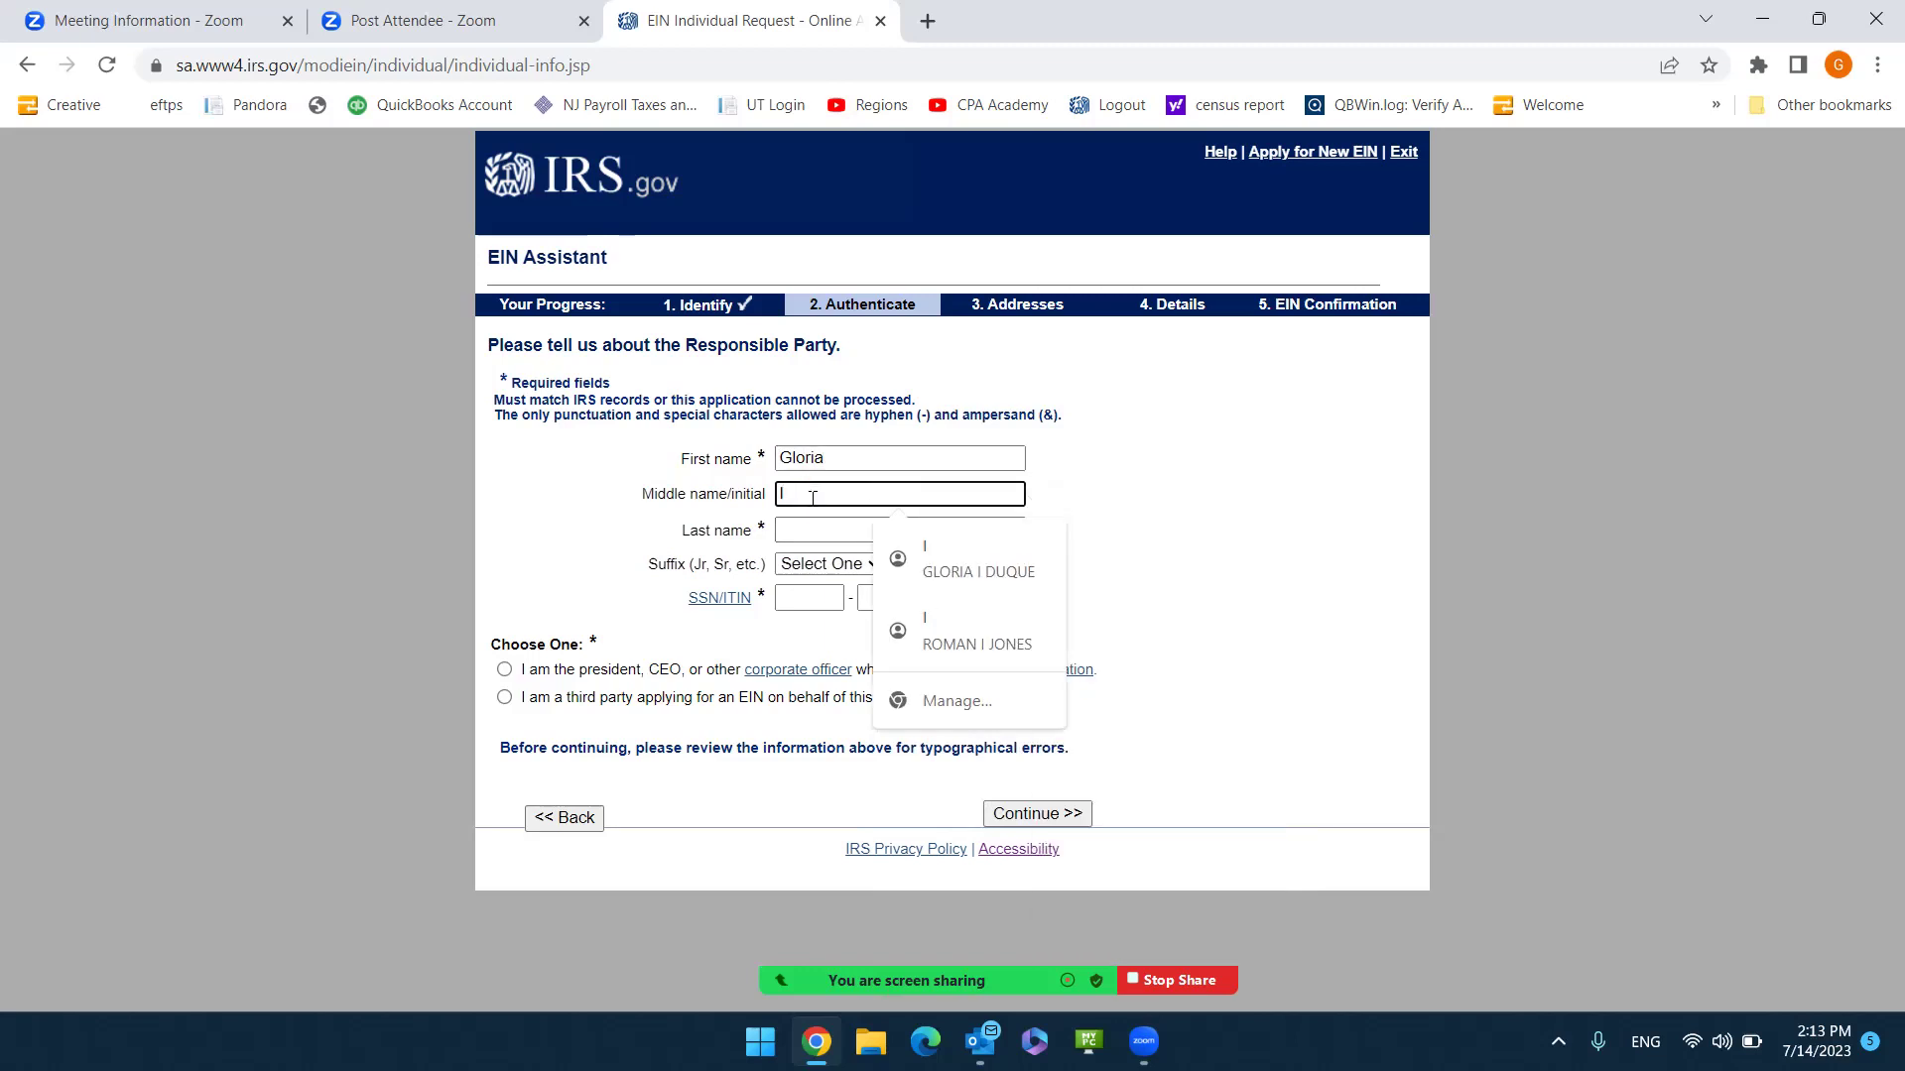
{"action": "left_click", "coordinate": [818, 533]}
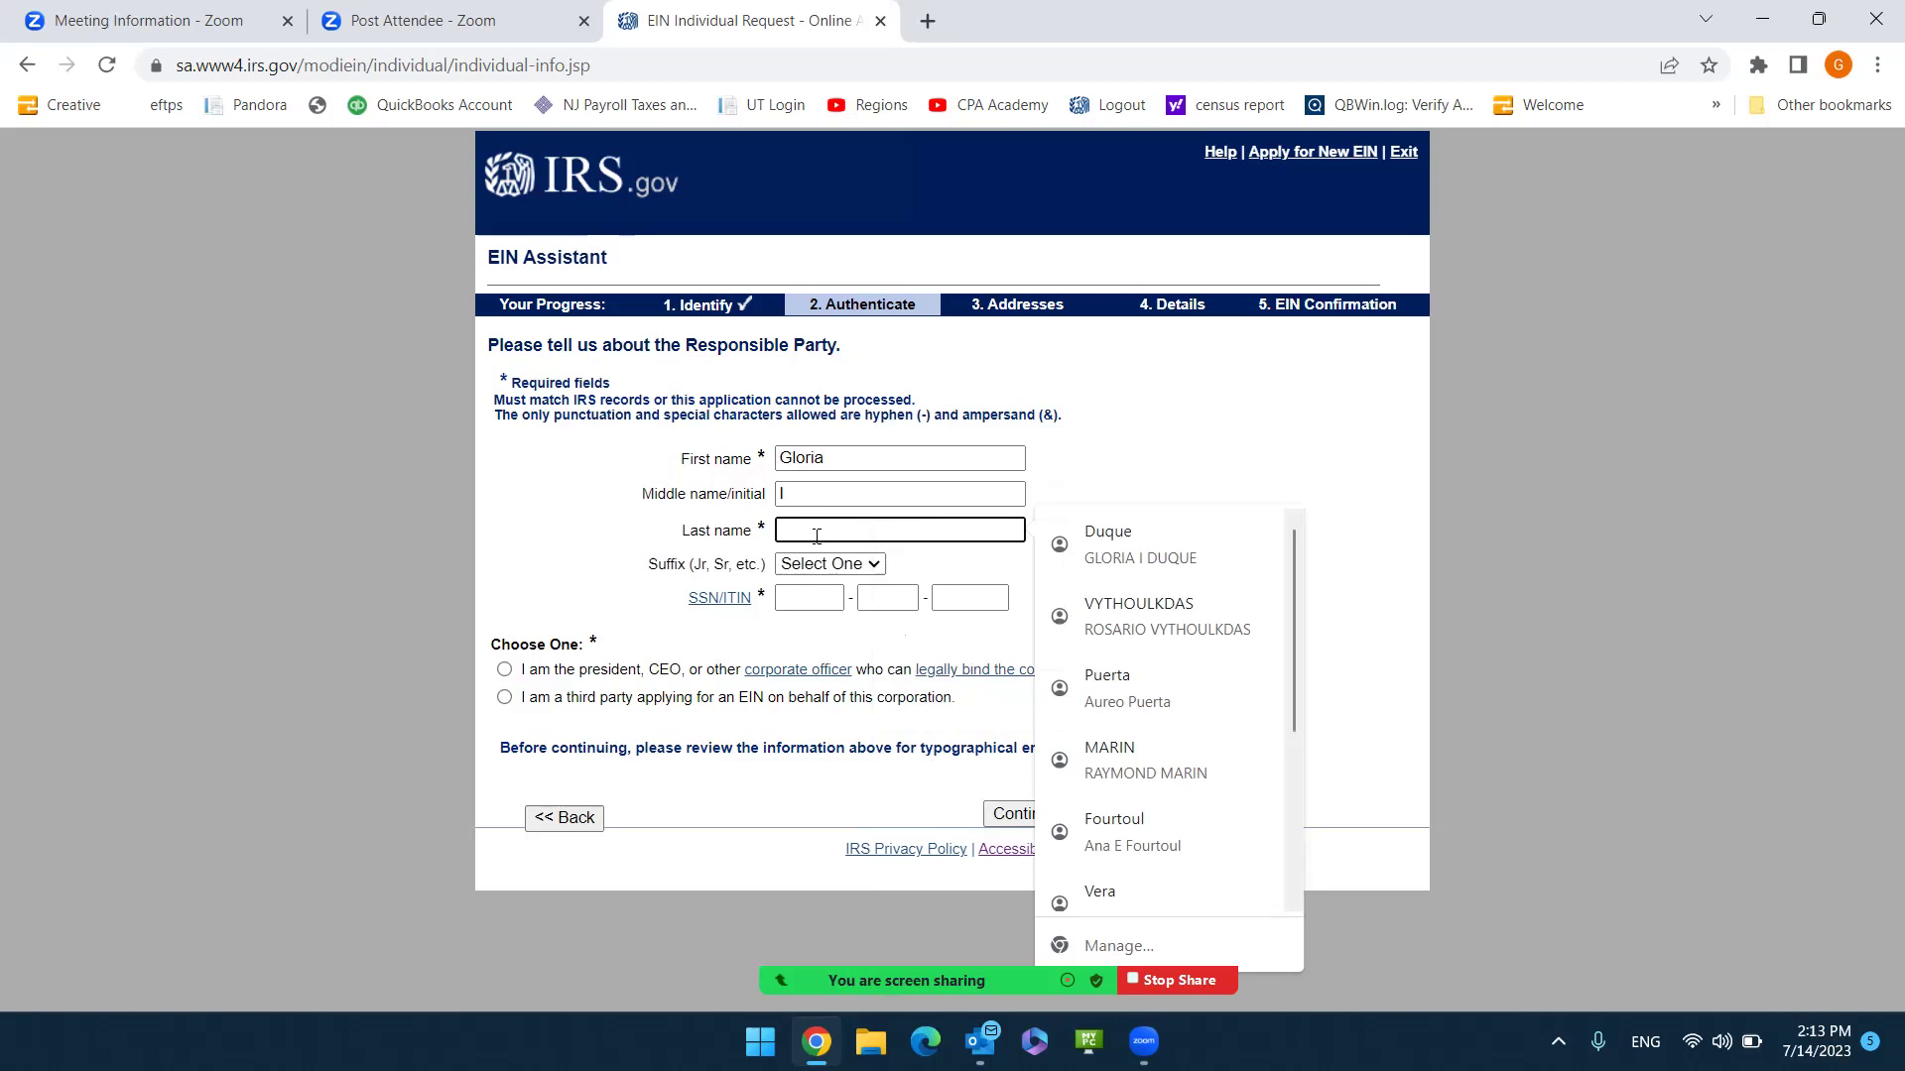
{"action": "right_click", "coordinate": [813, 531]}
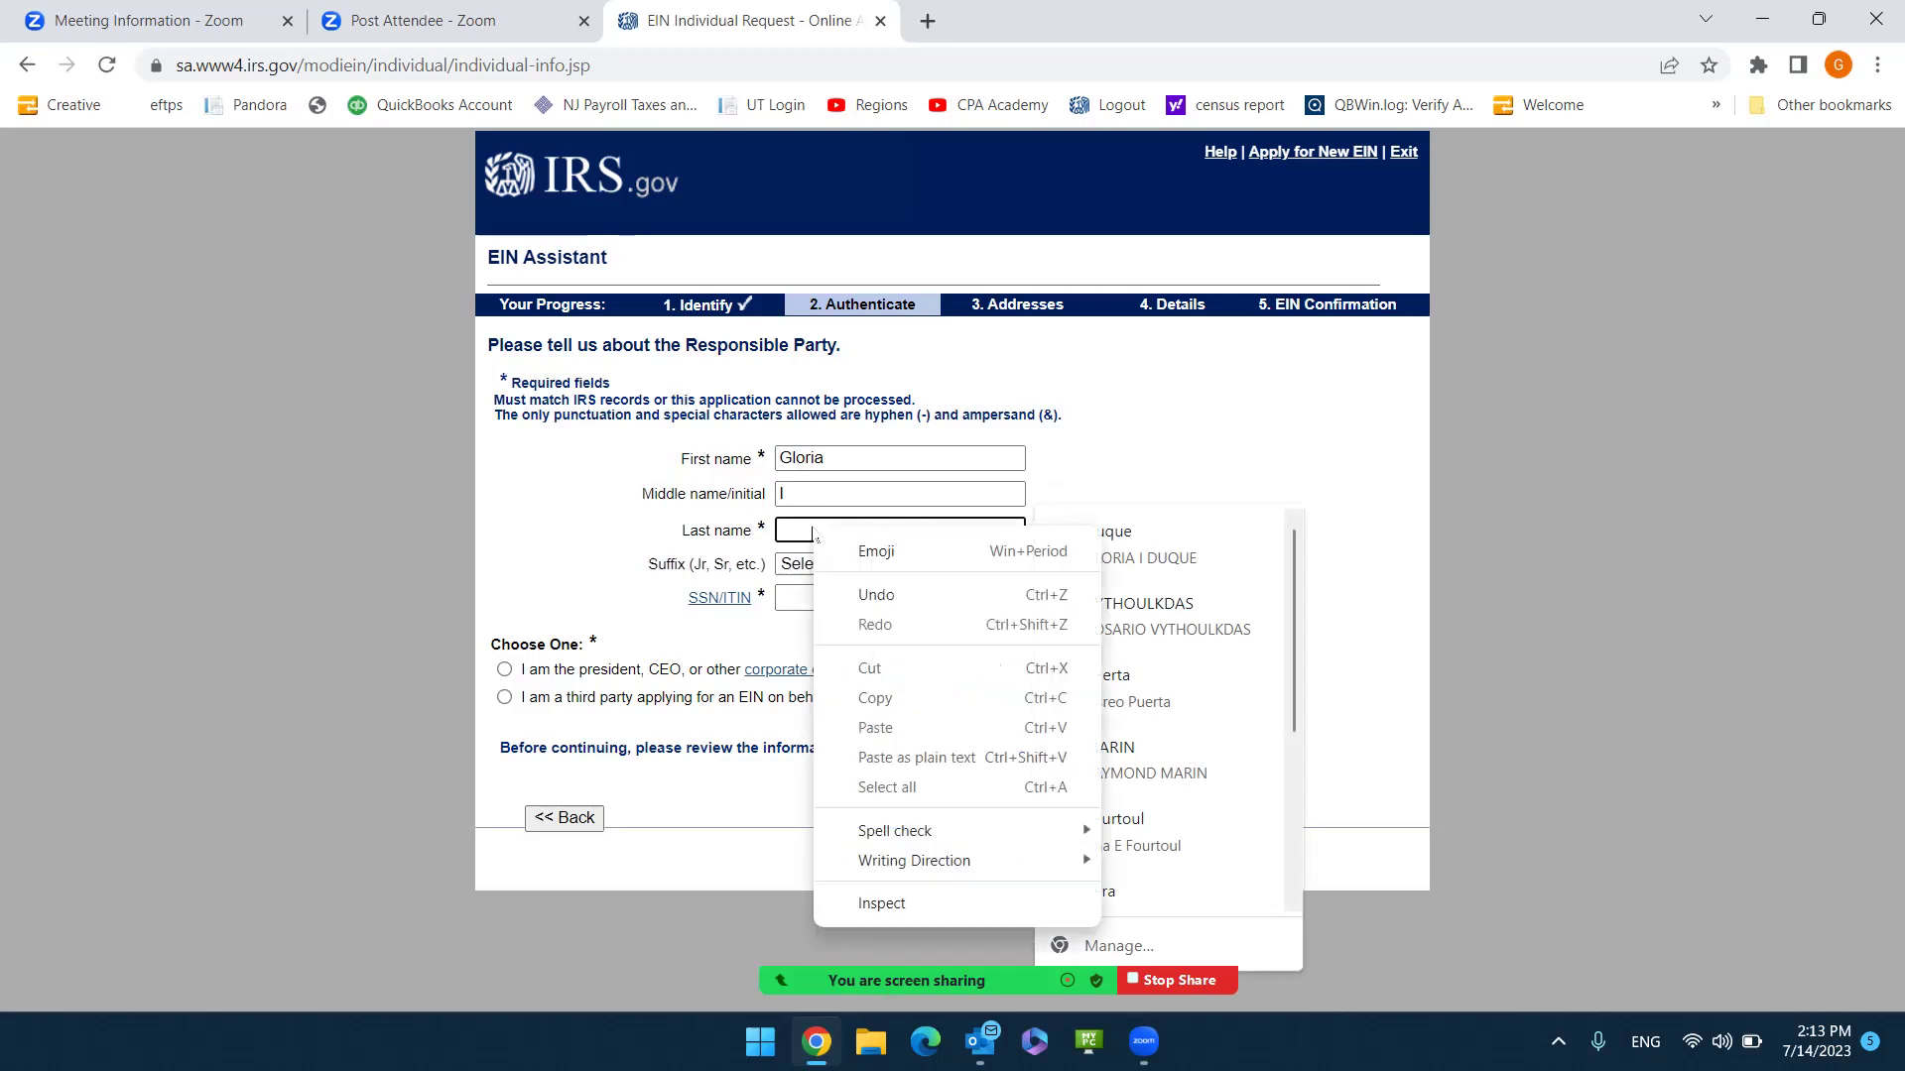
{"action": "key", "text": "Escape"}
{"action": "key", "text": "shift+Tab"}
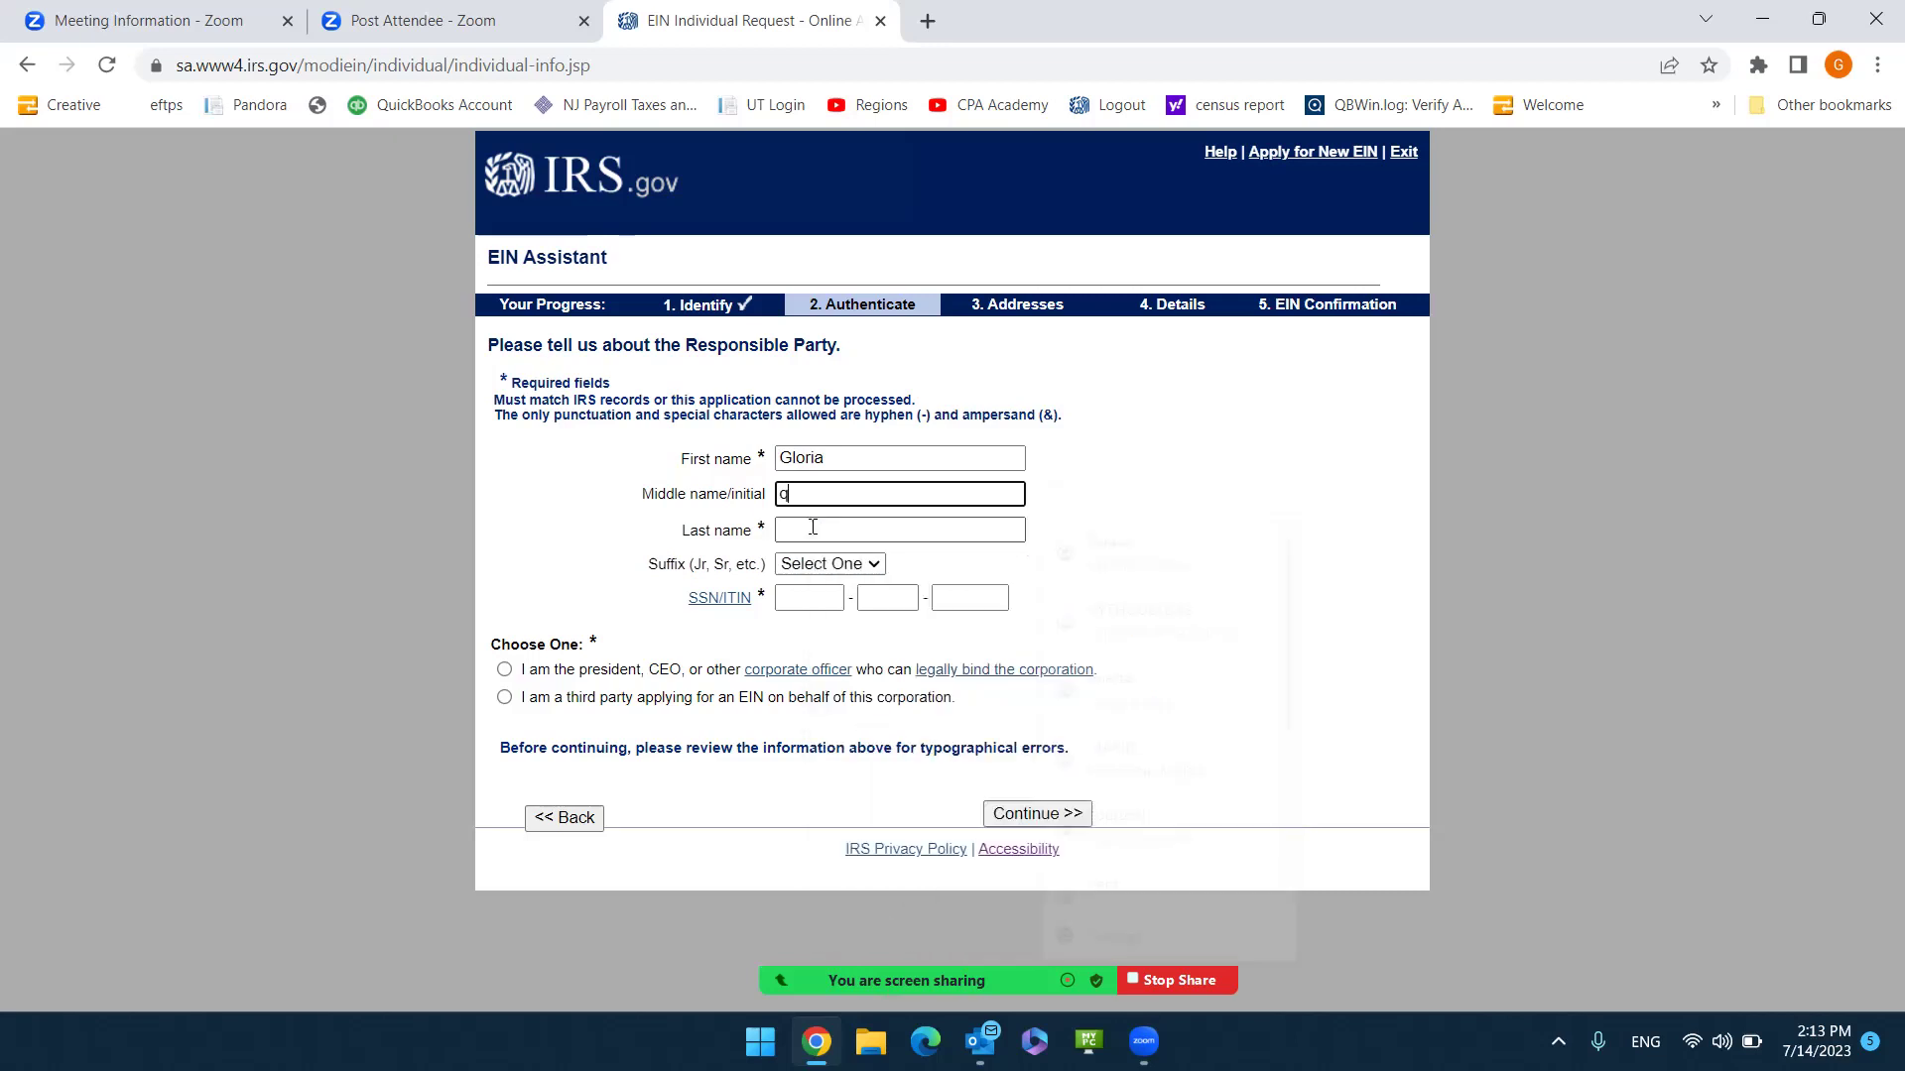
{"action": "left_click", "coordinate": [813, 527]}
{"action": "type", "text": "I"}
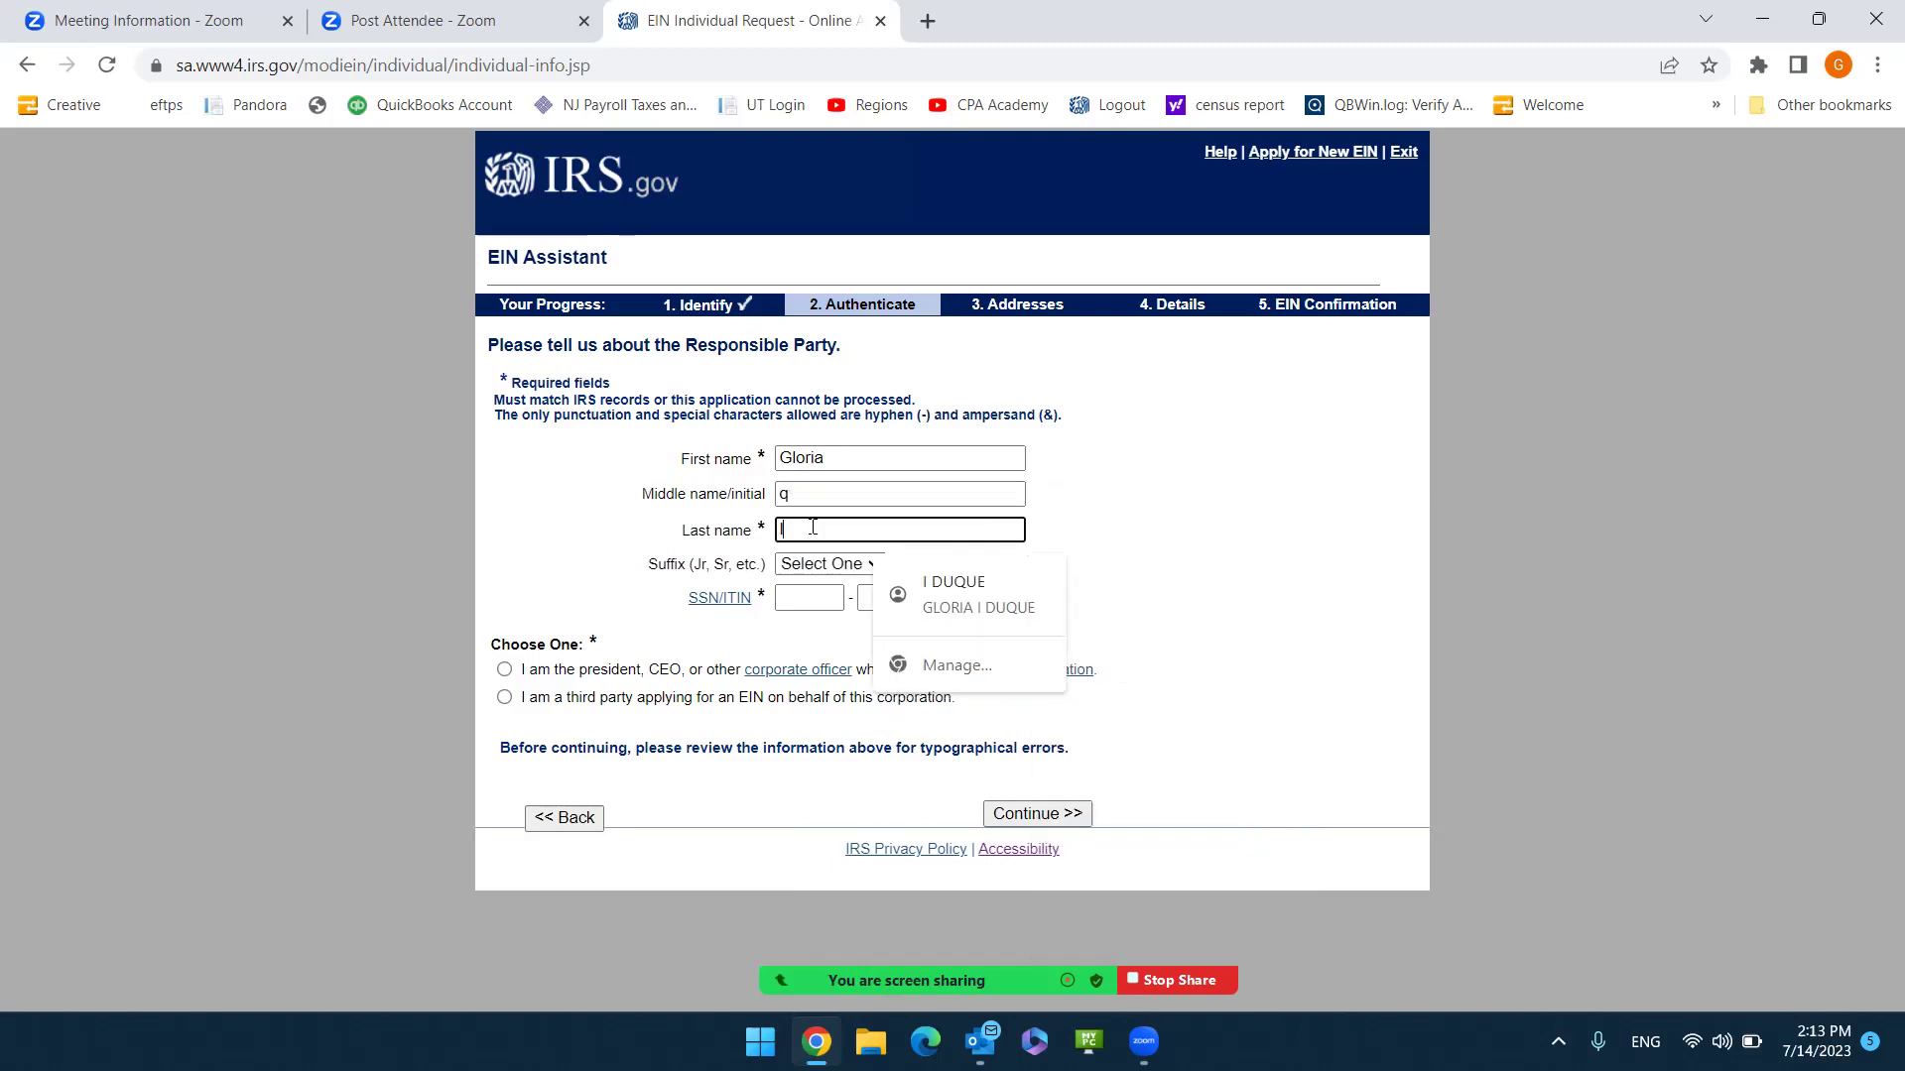
{"action": "key", "text": "shift+Tab"}
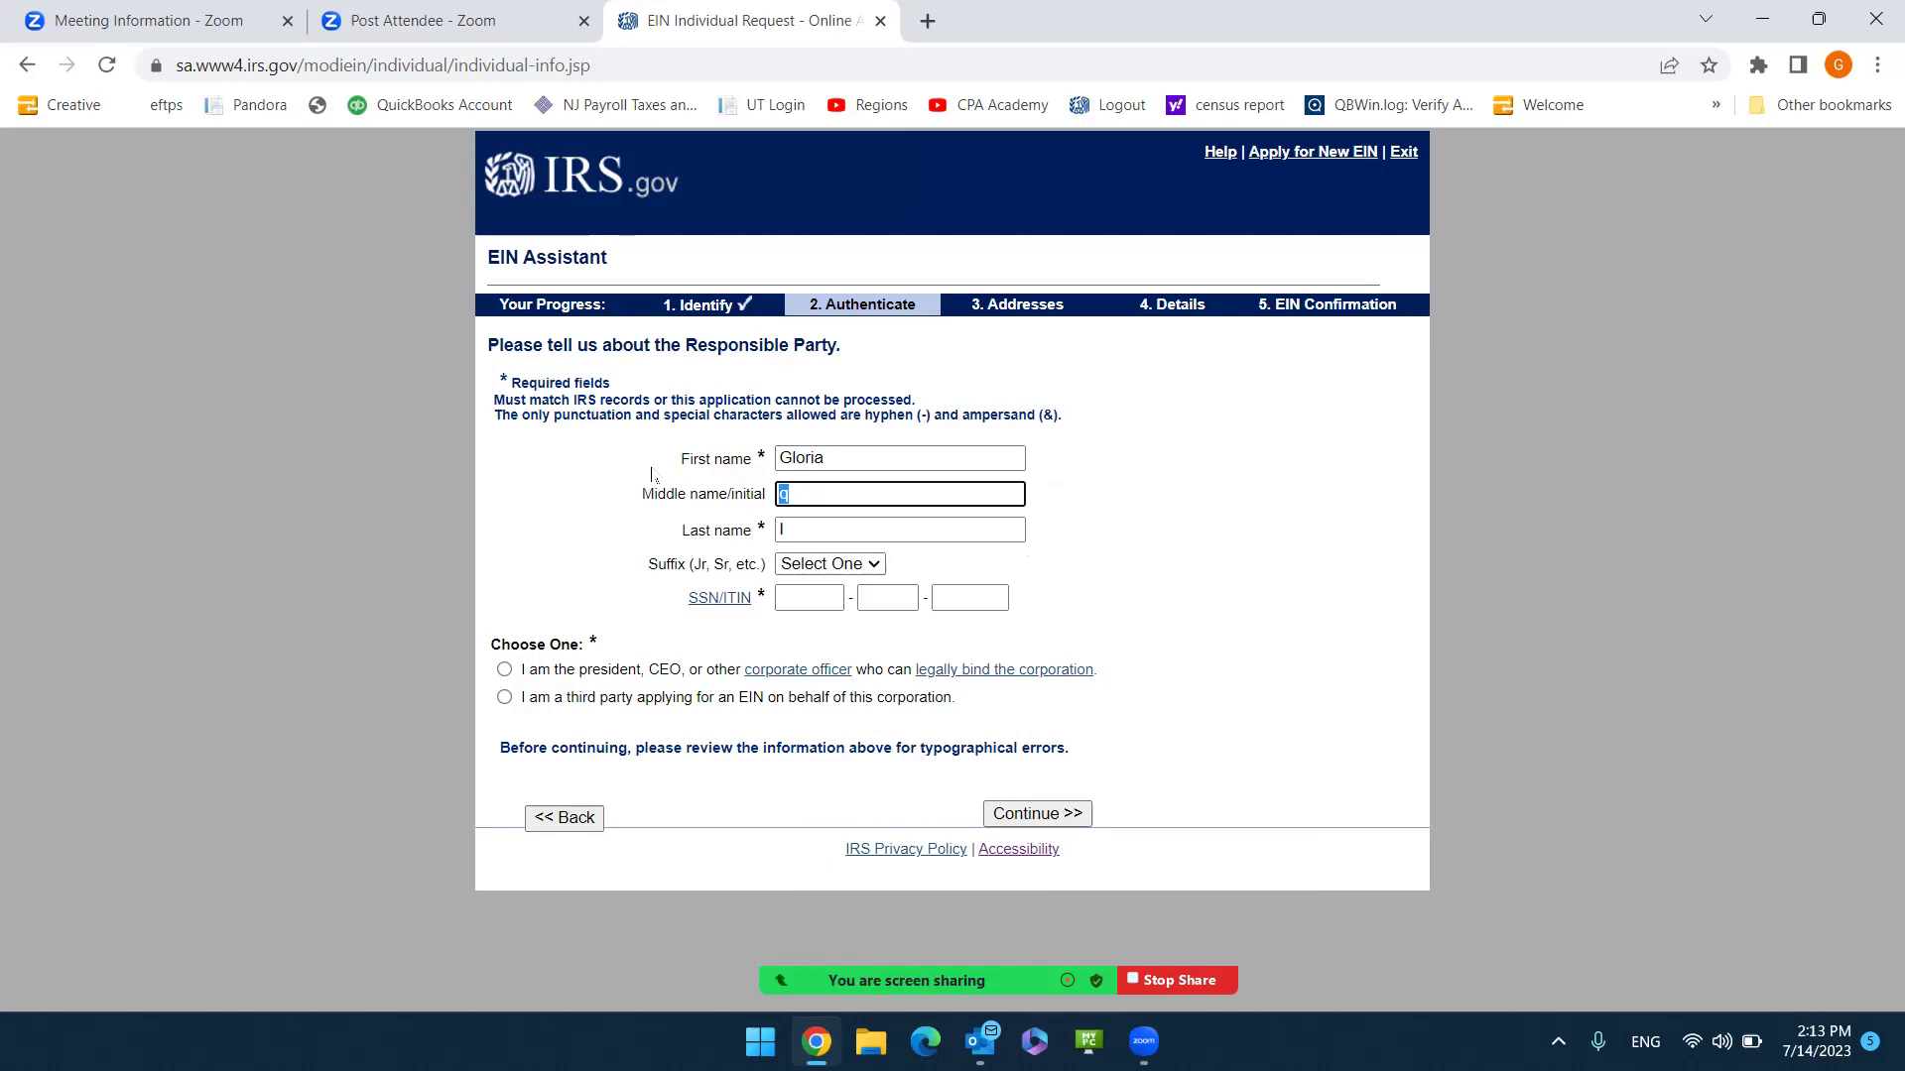
{"action": "type", "text": "I"}
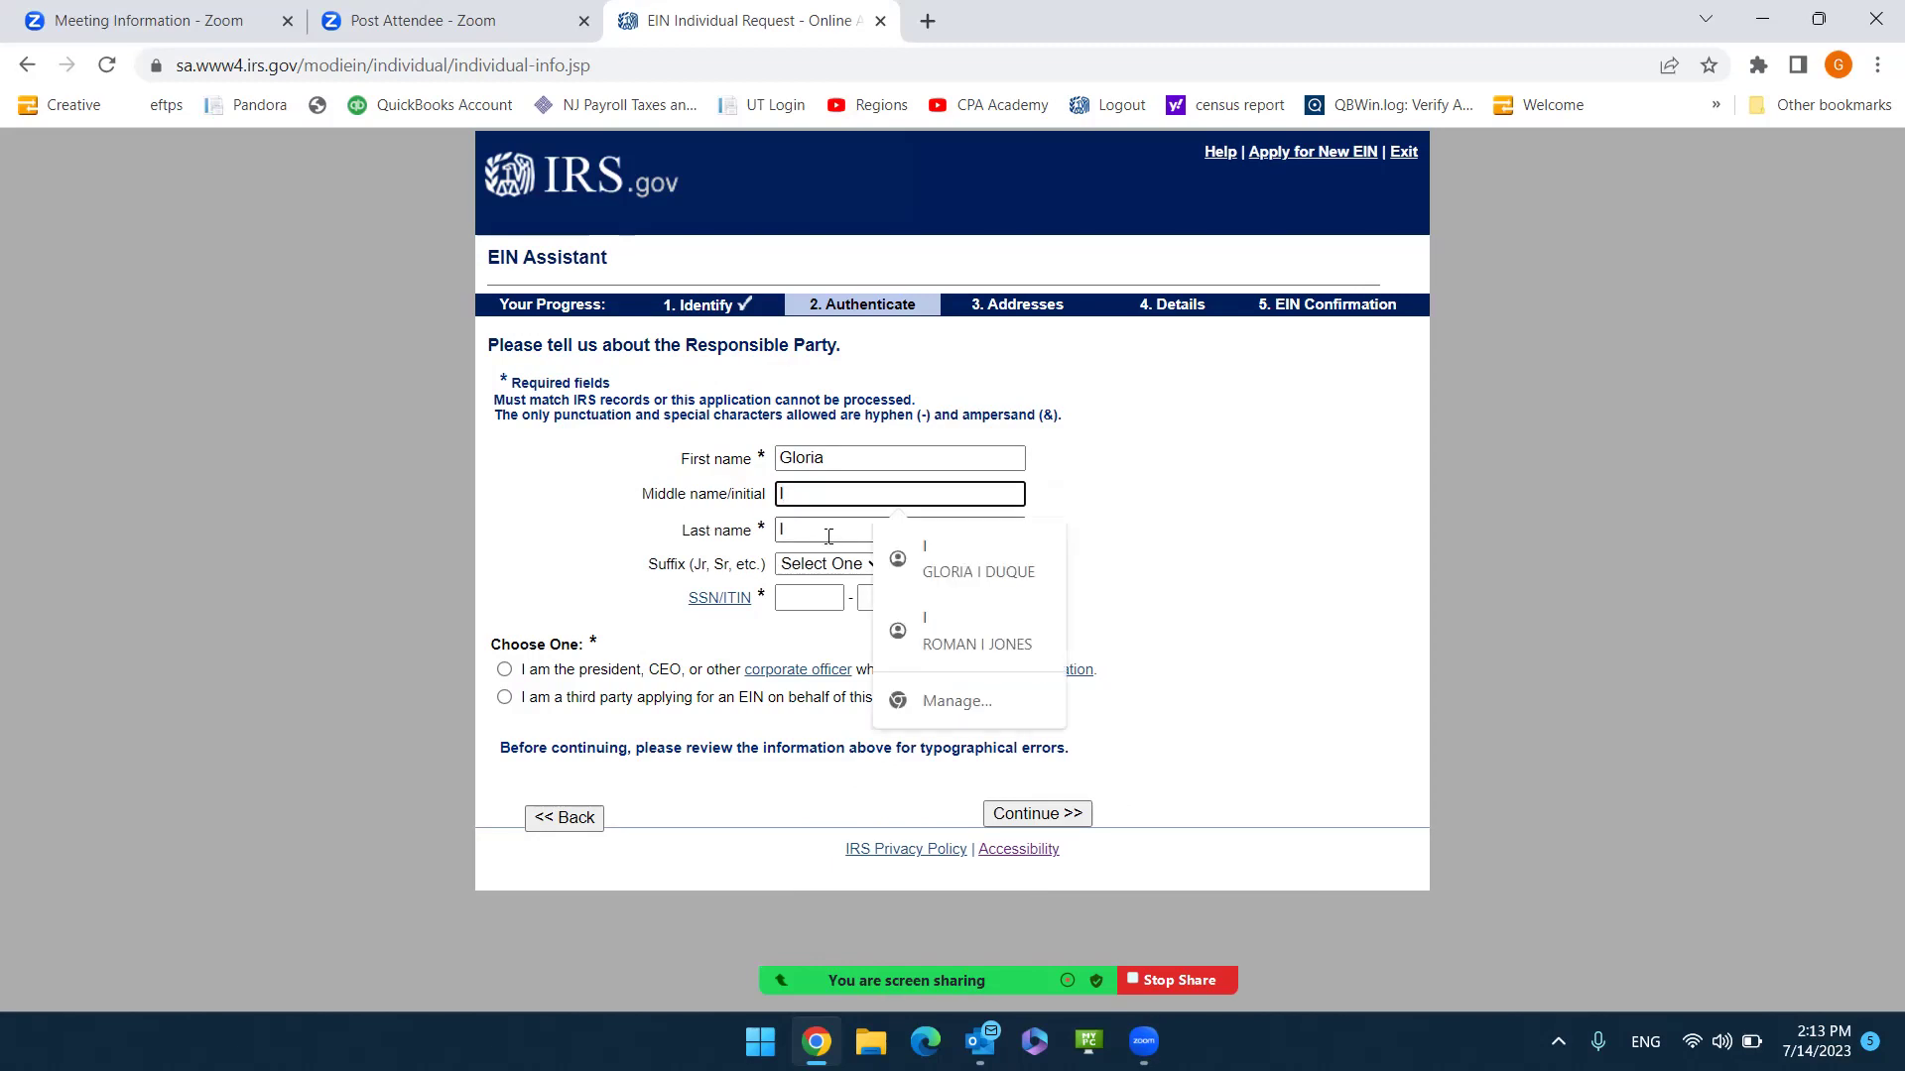
{"action": "left_click", "coordinate": [829, 536]}
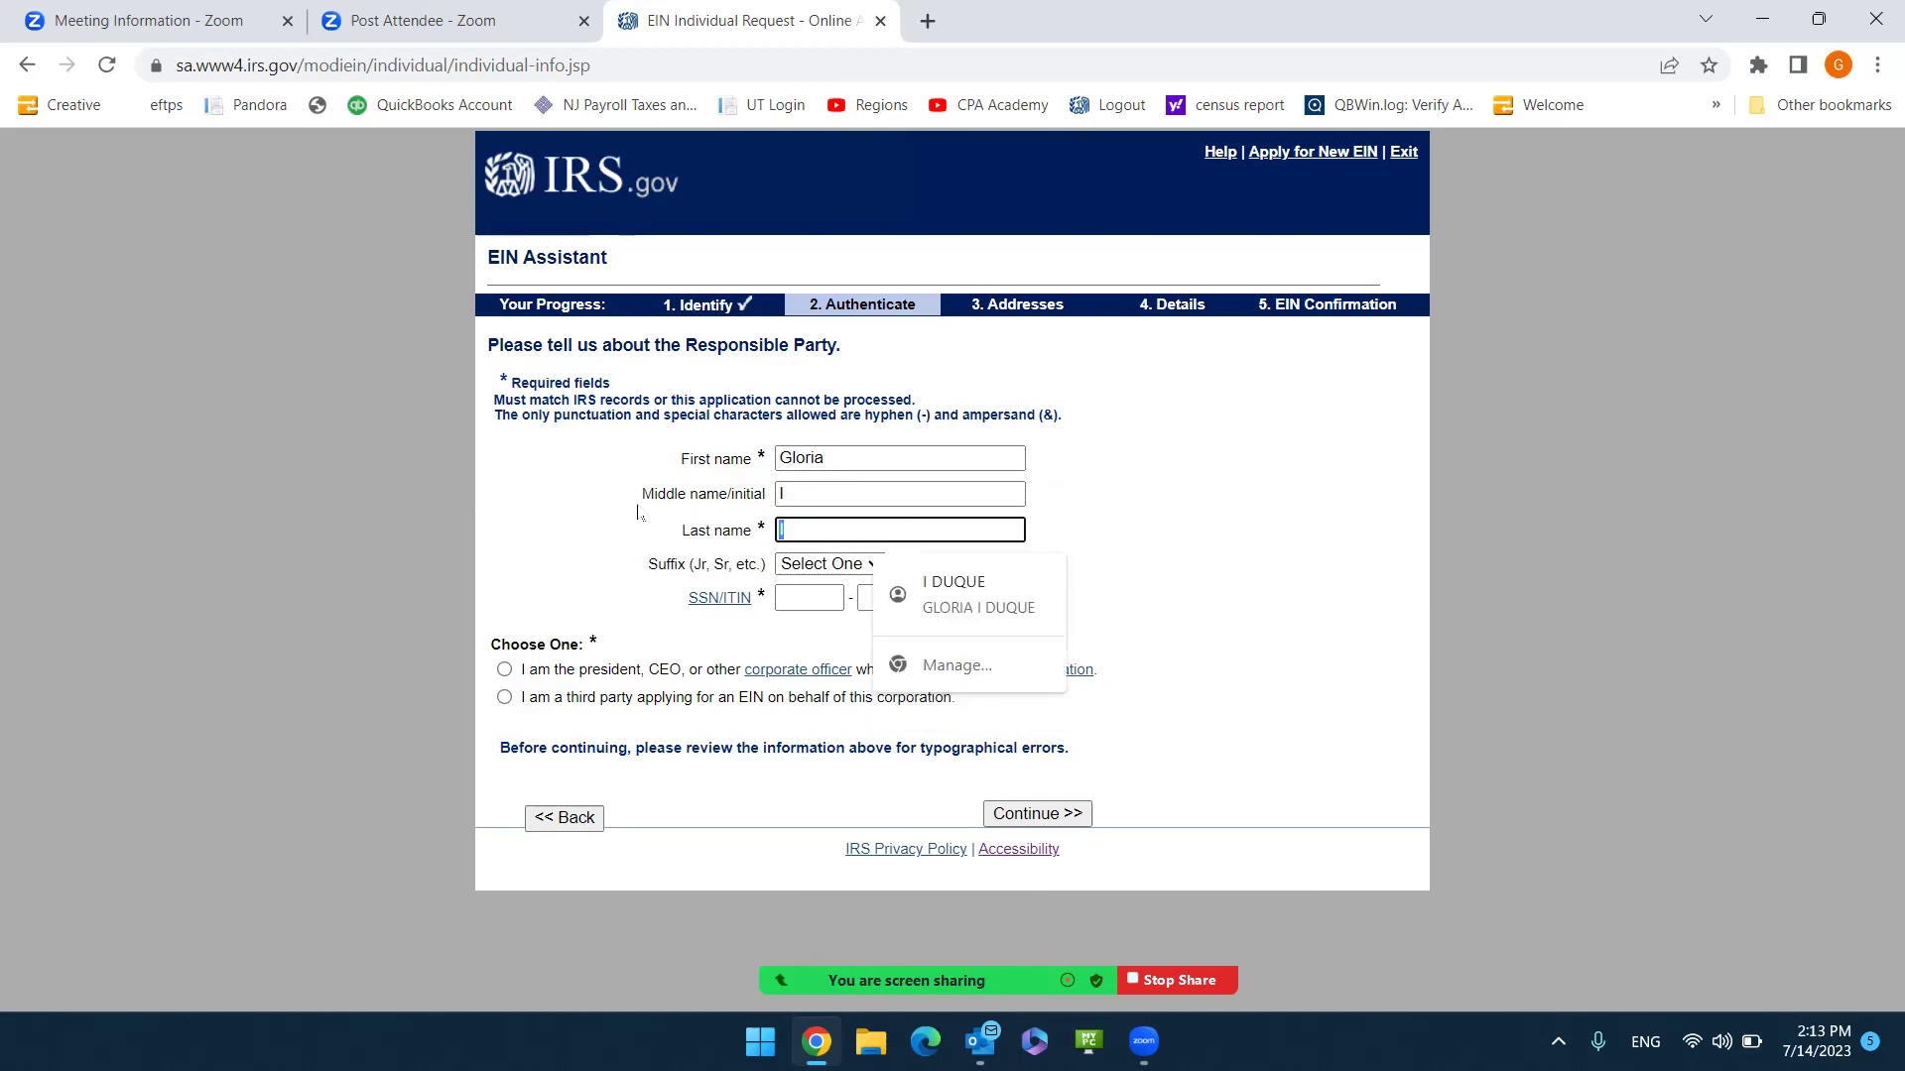
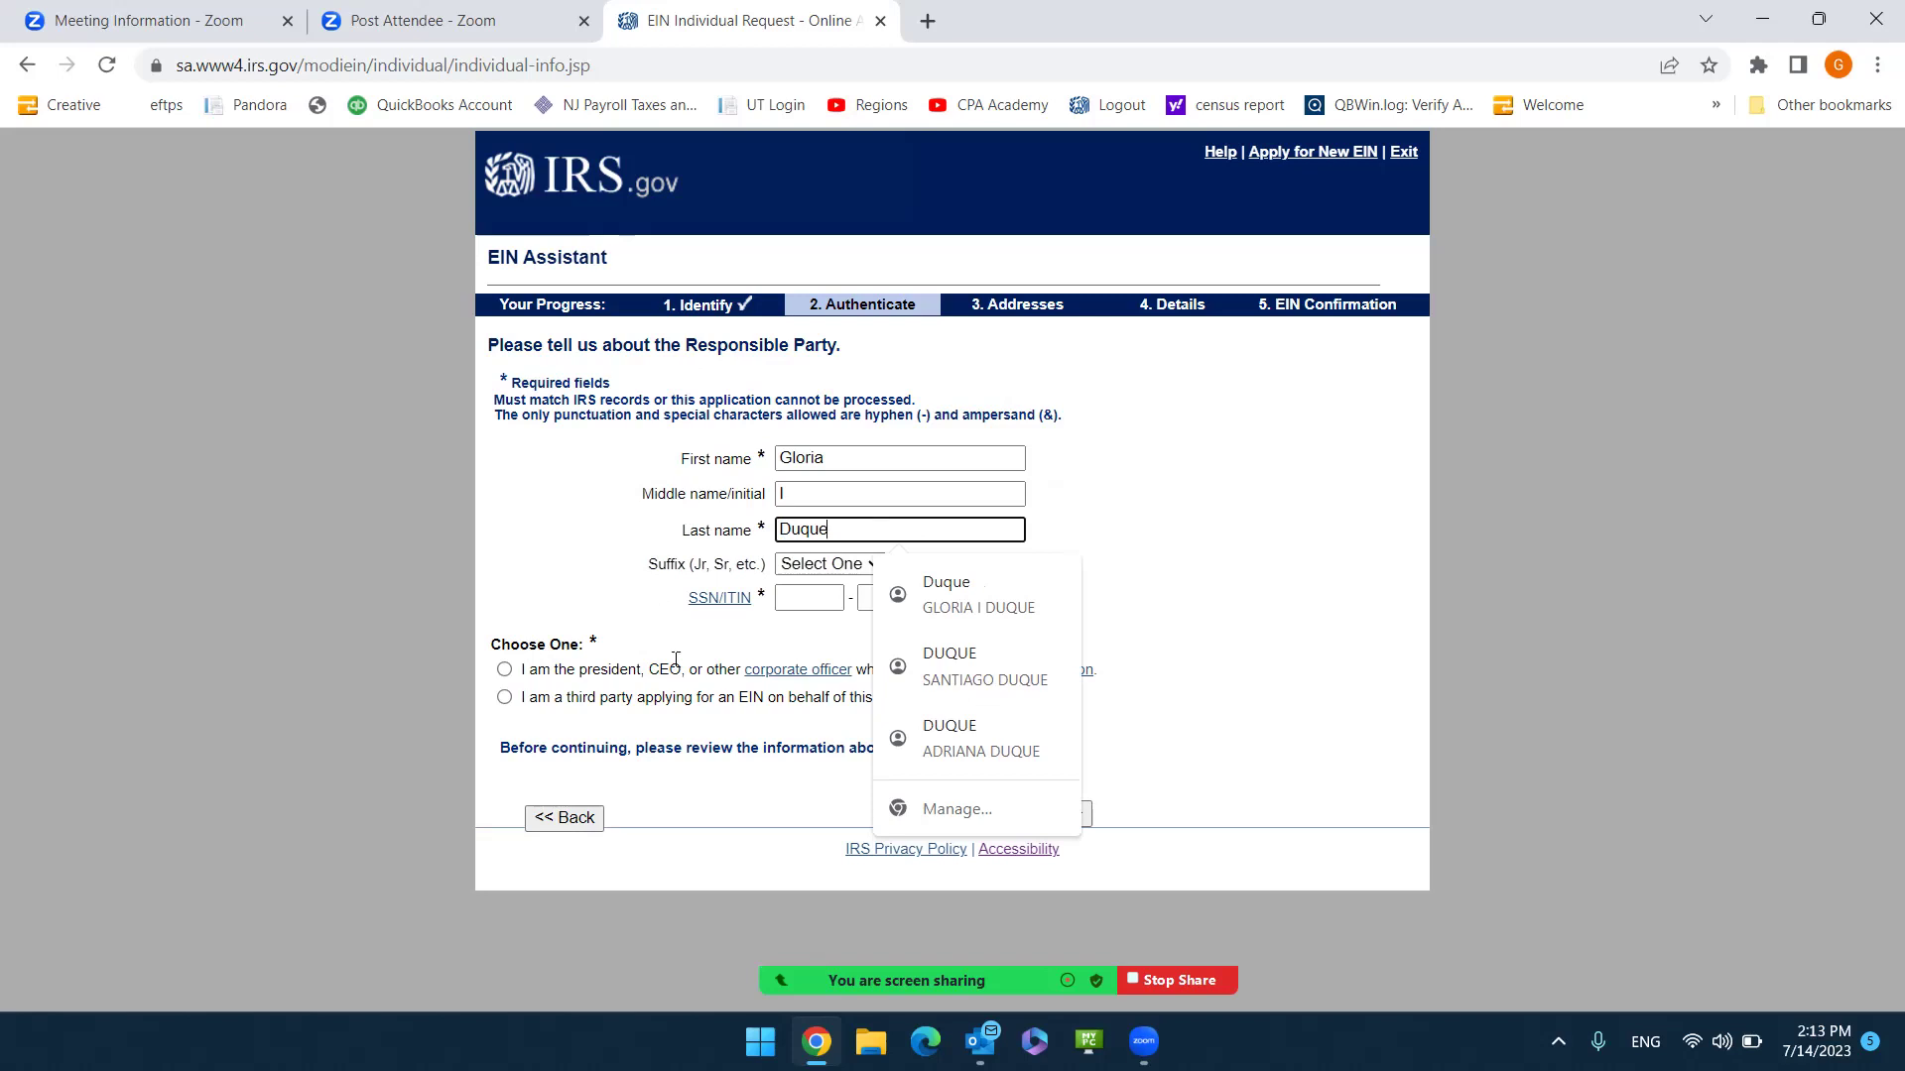
Enter the responsible party's SSN and mark them as president or corporate officer.
{"action": "left_click", "coordinate": [809, 603]}
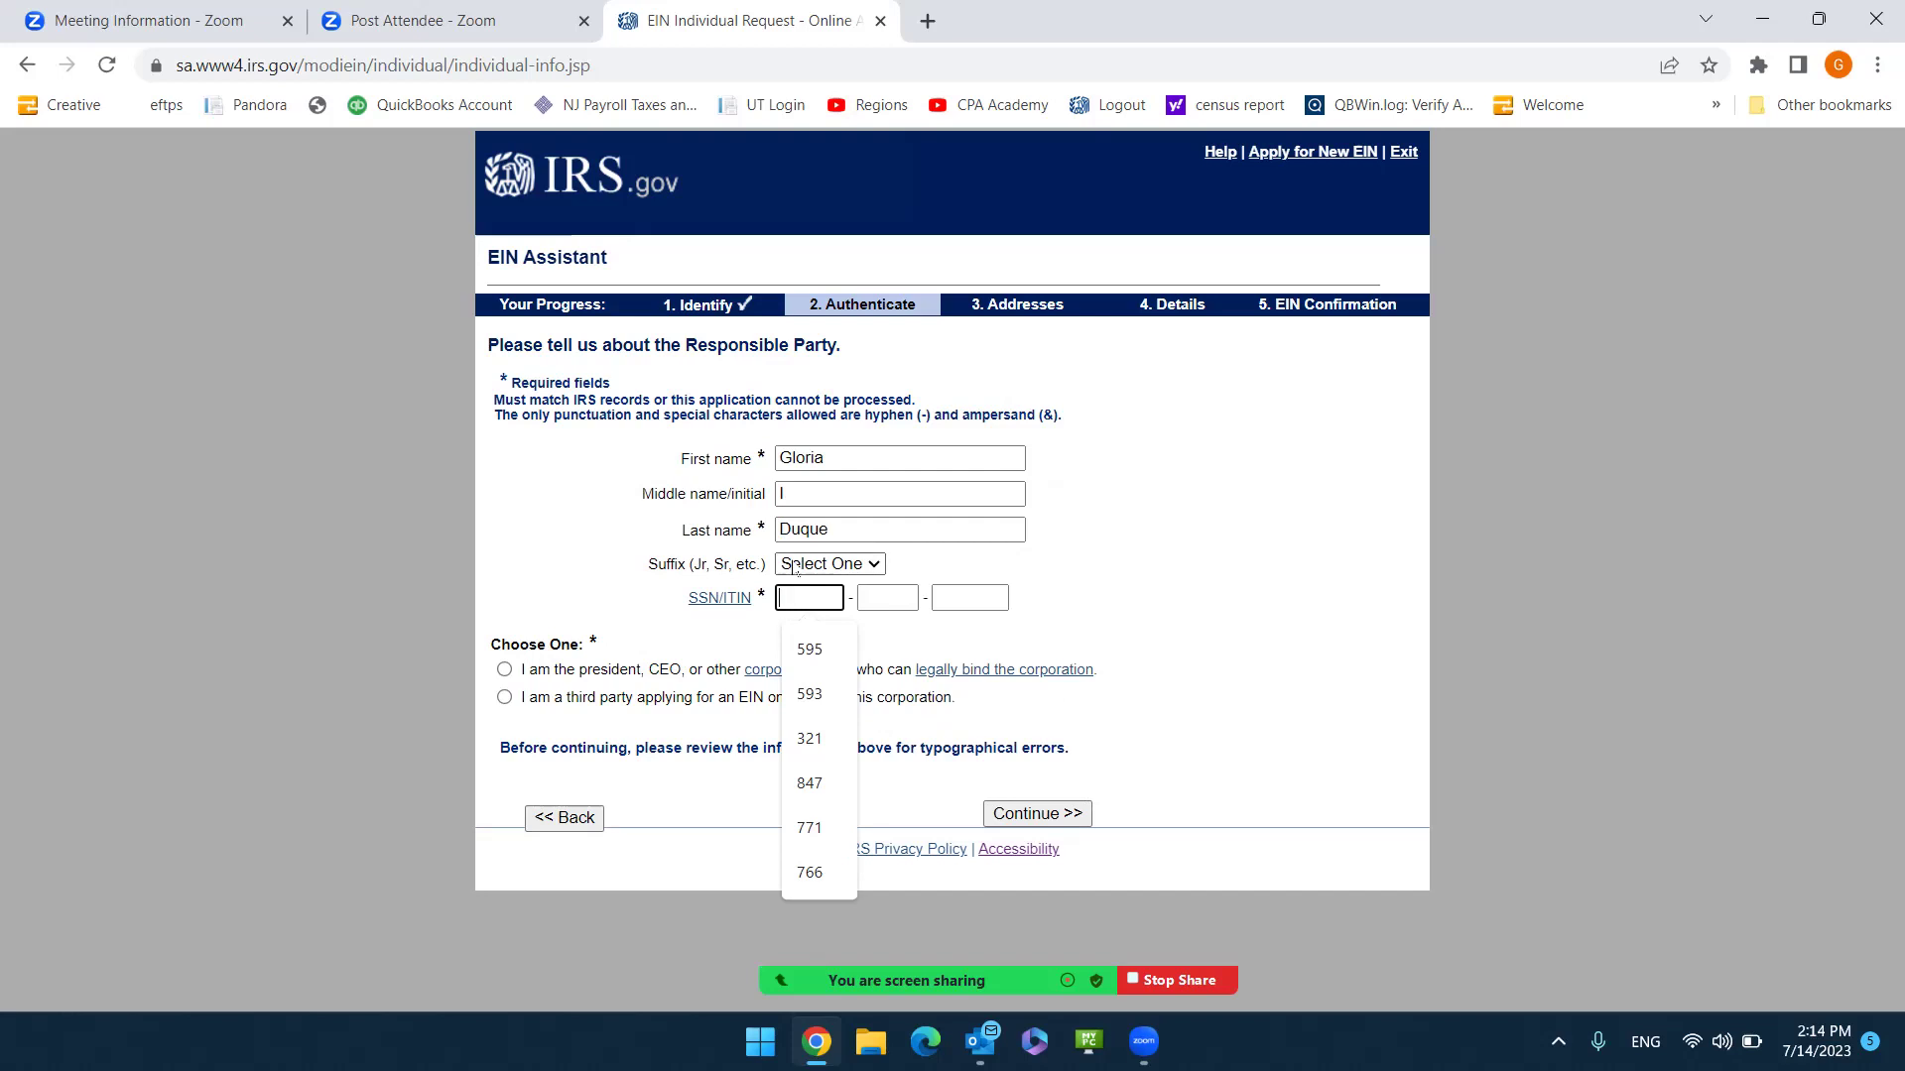
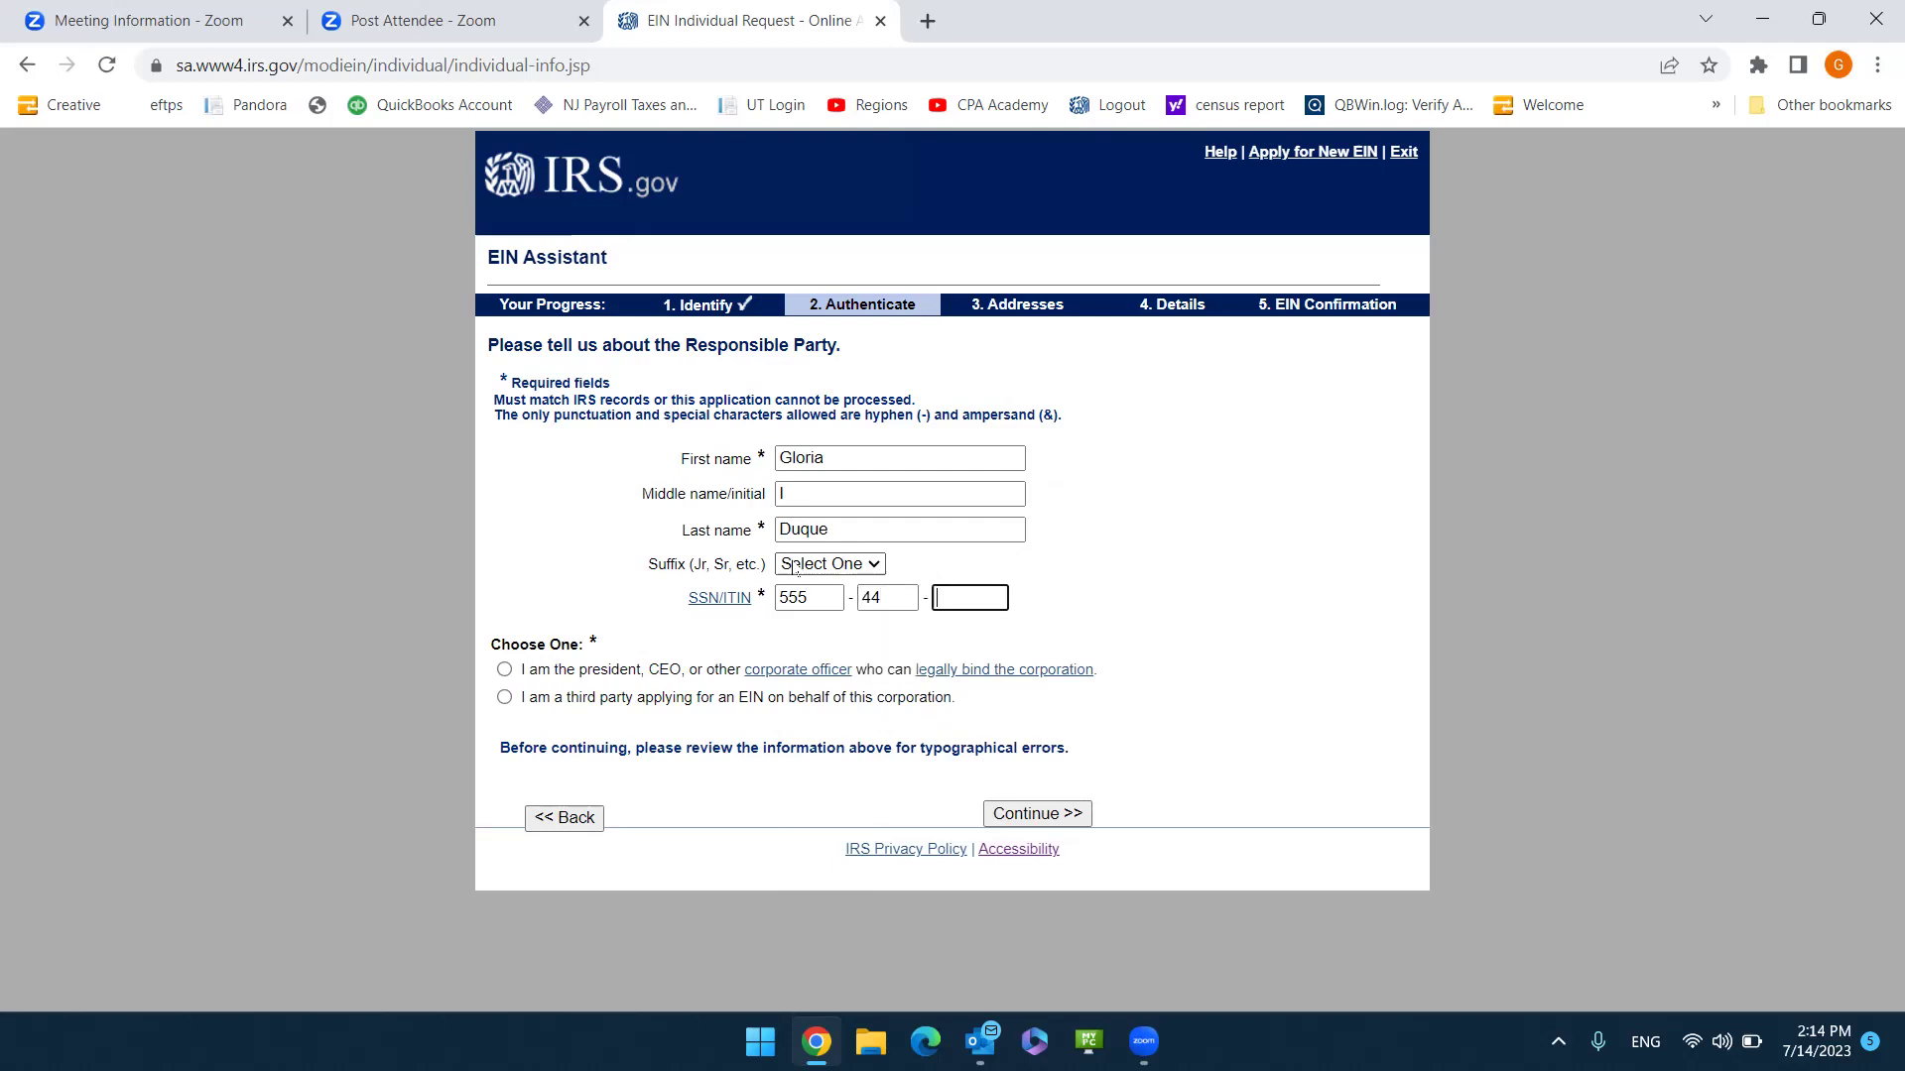
{"action": "left_click", "coordinate": [505, 671]}
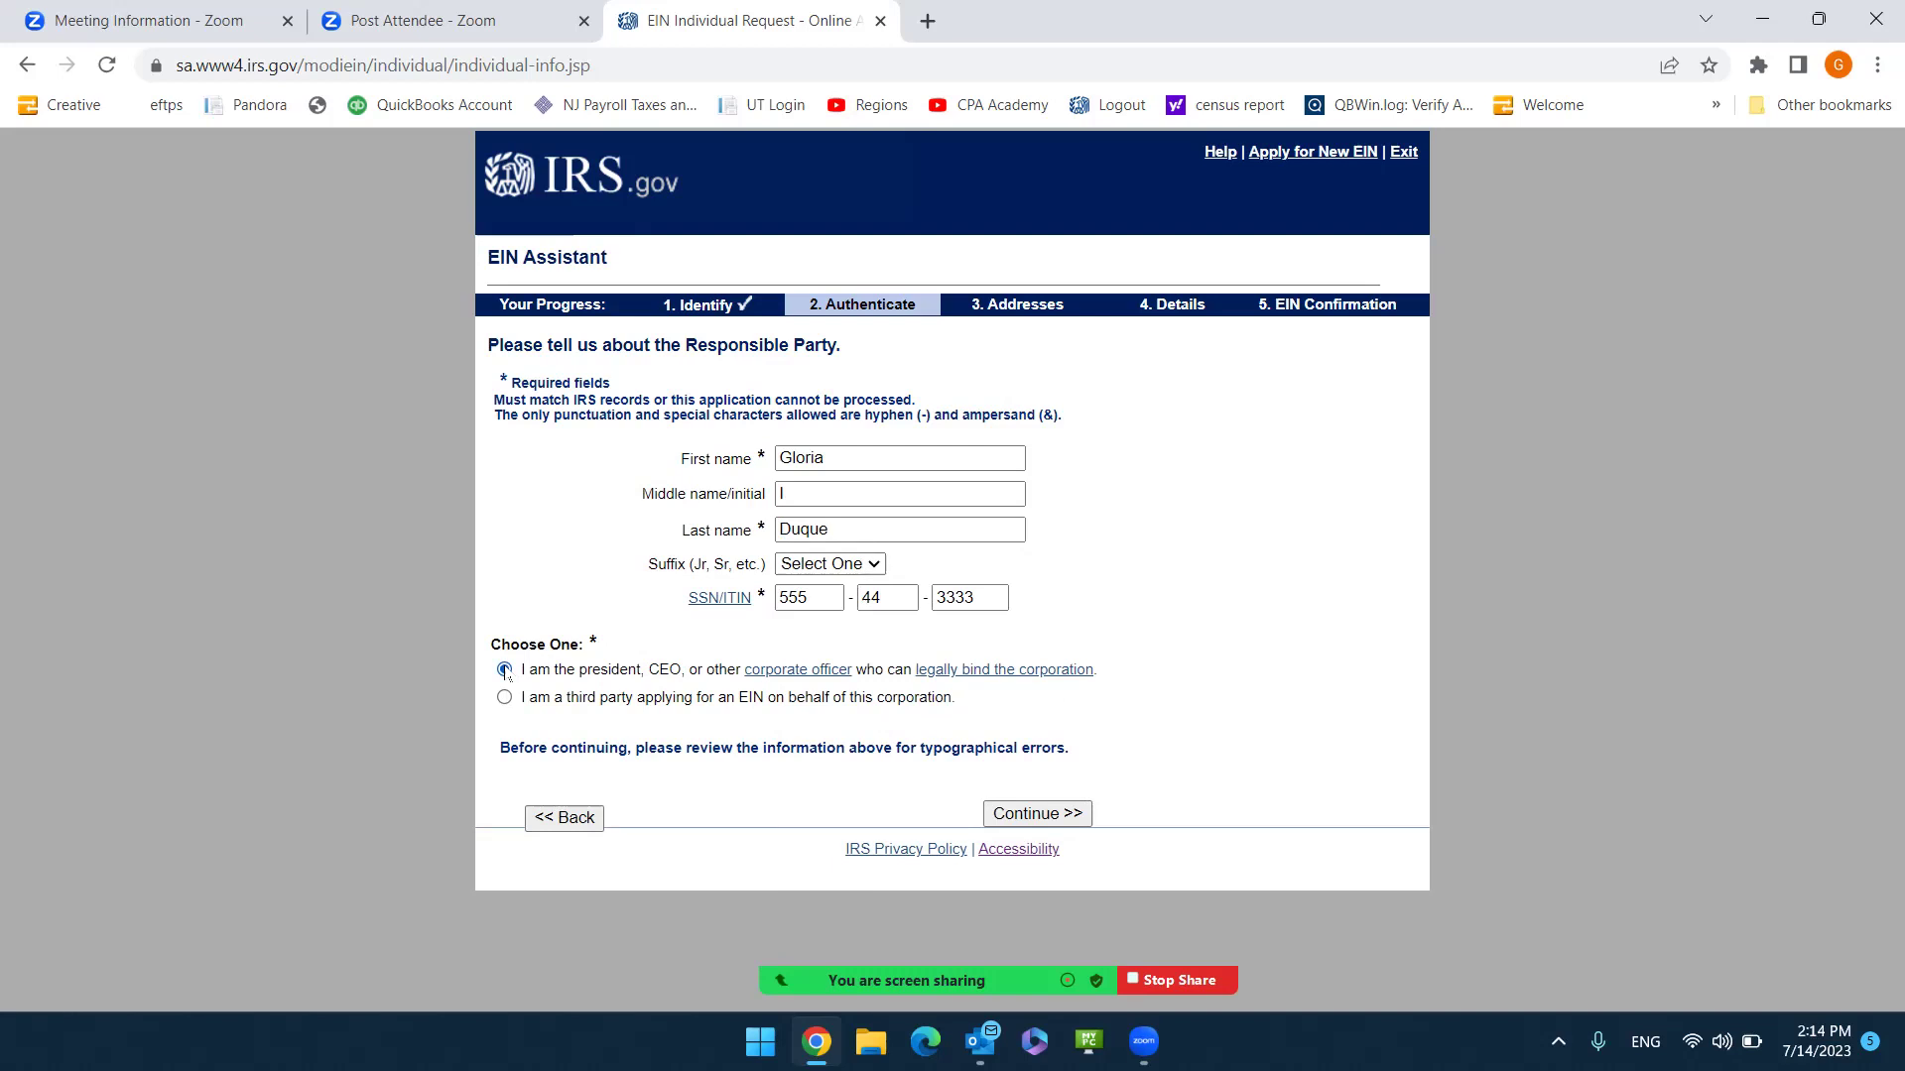
Submit the responsible party details and get past the cannot-provide-EIN notice (reference 115).
{"action": "left_click", "coordinate": [1048, 820]}
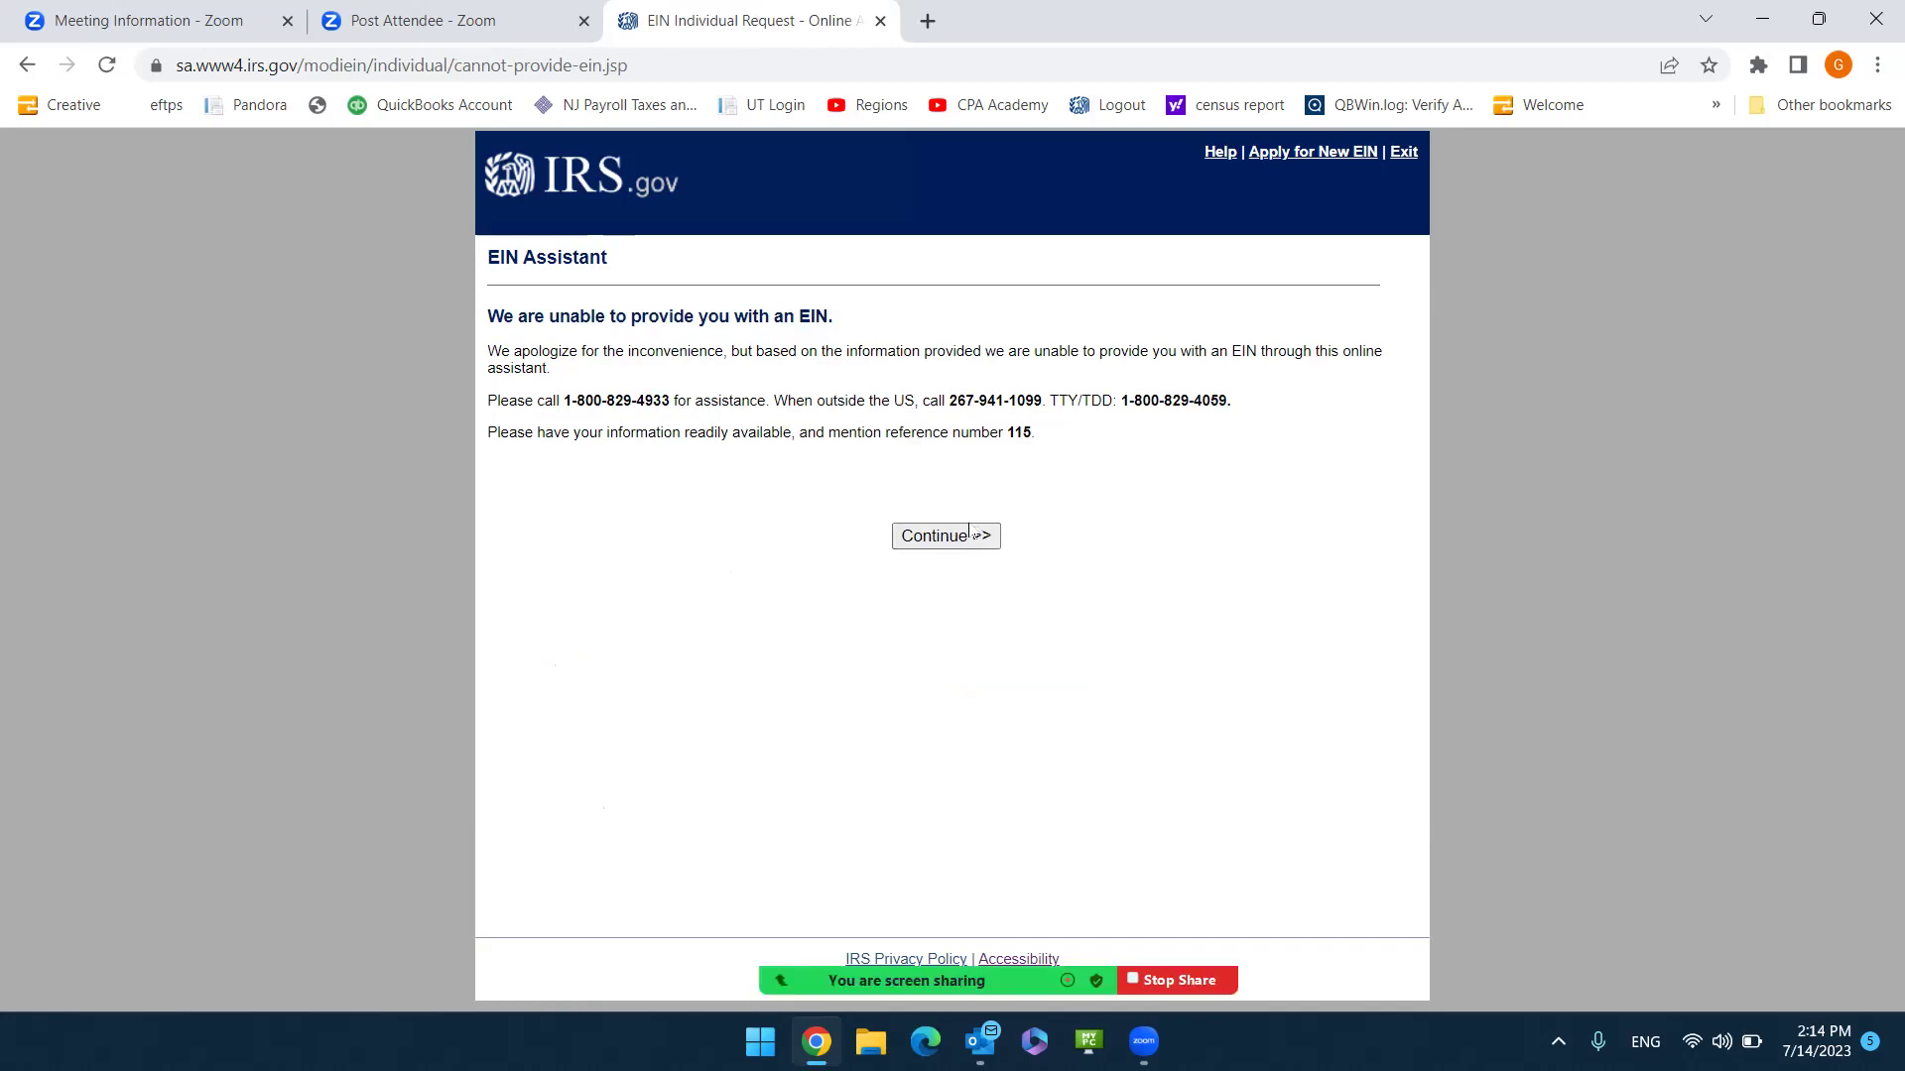
{"action": "left_click", "coordinate": [969, 535]}
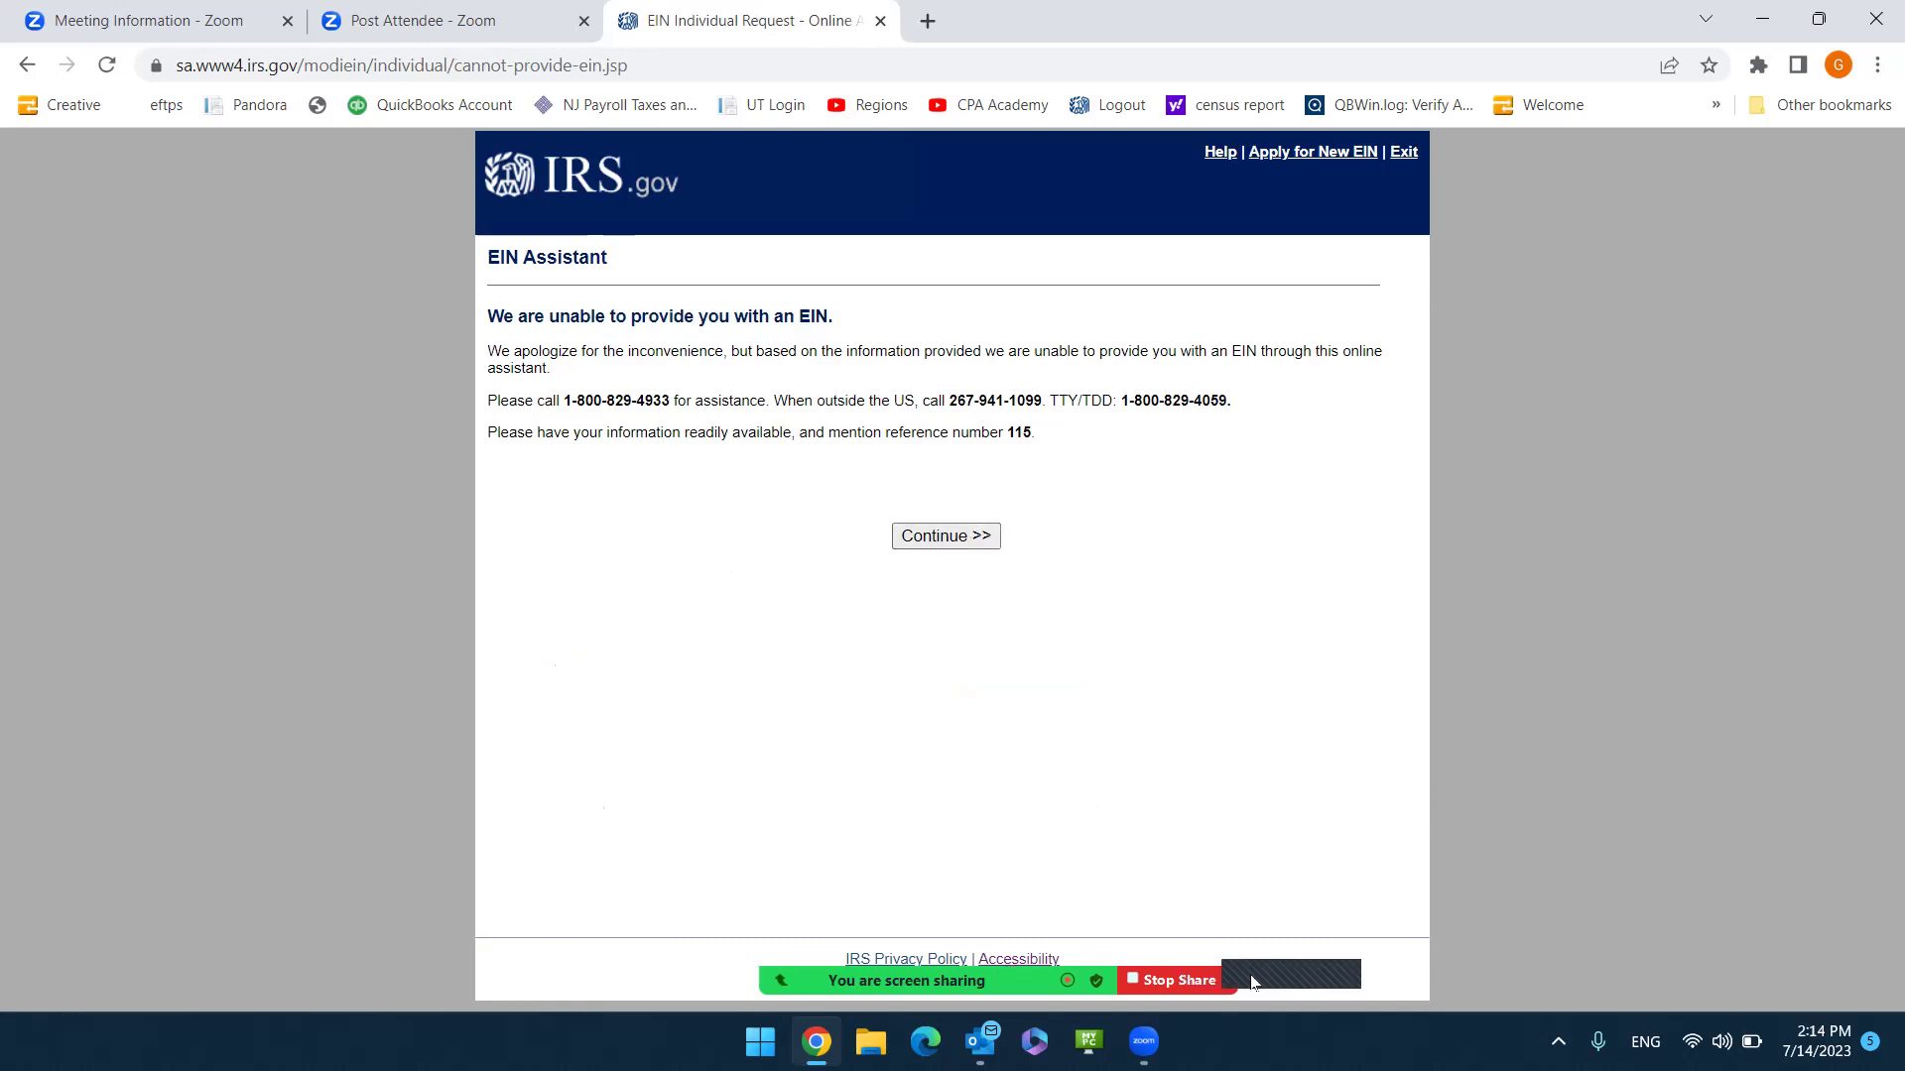
{"action": "mouse_move", "coordinate": [1491, 941]}
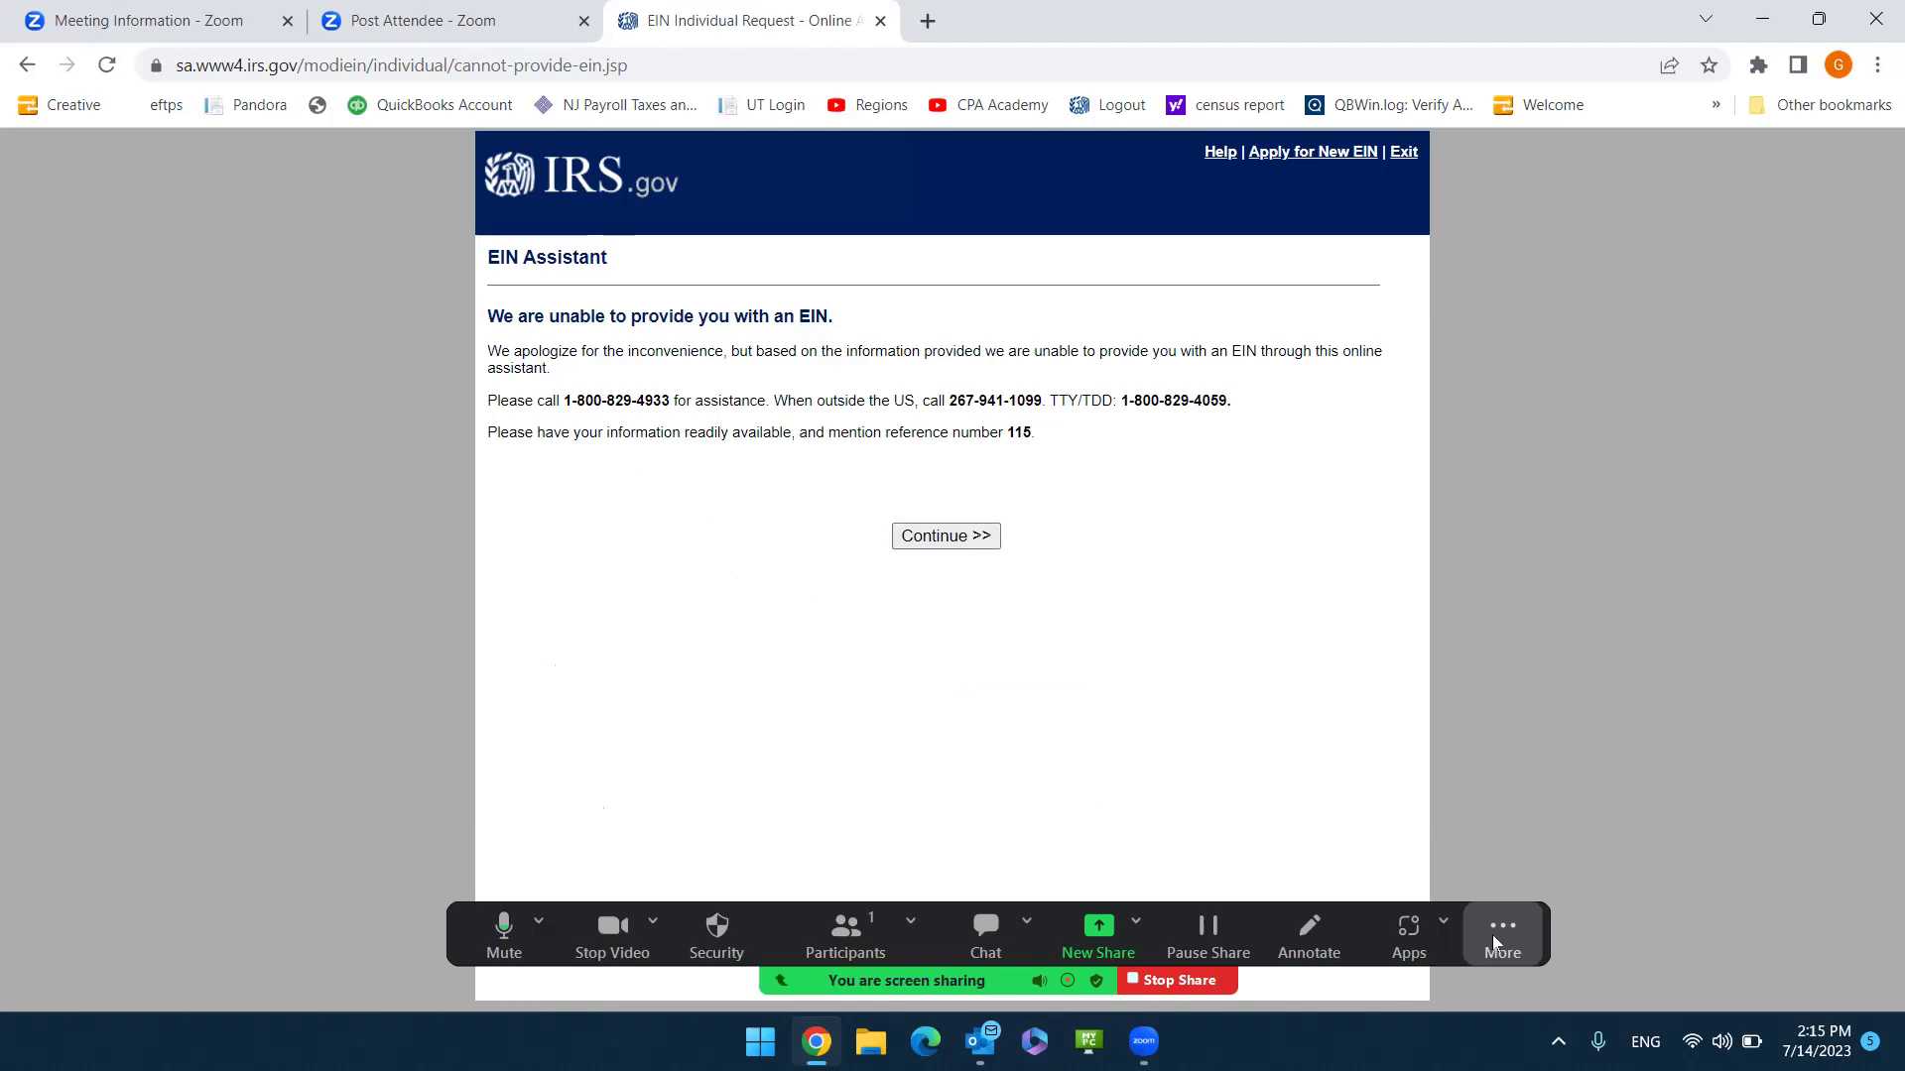
{"action": "left_click", "coordinate": [1492, 937]}
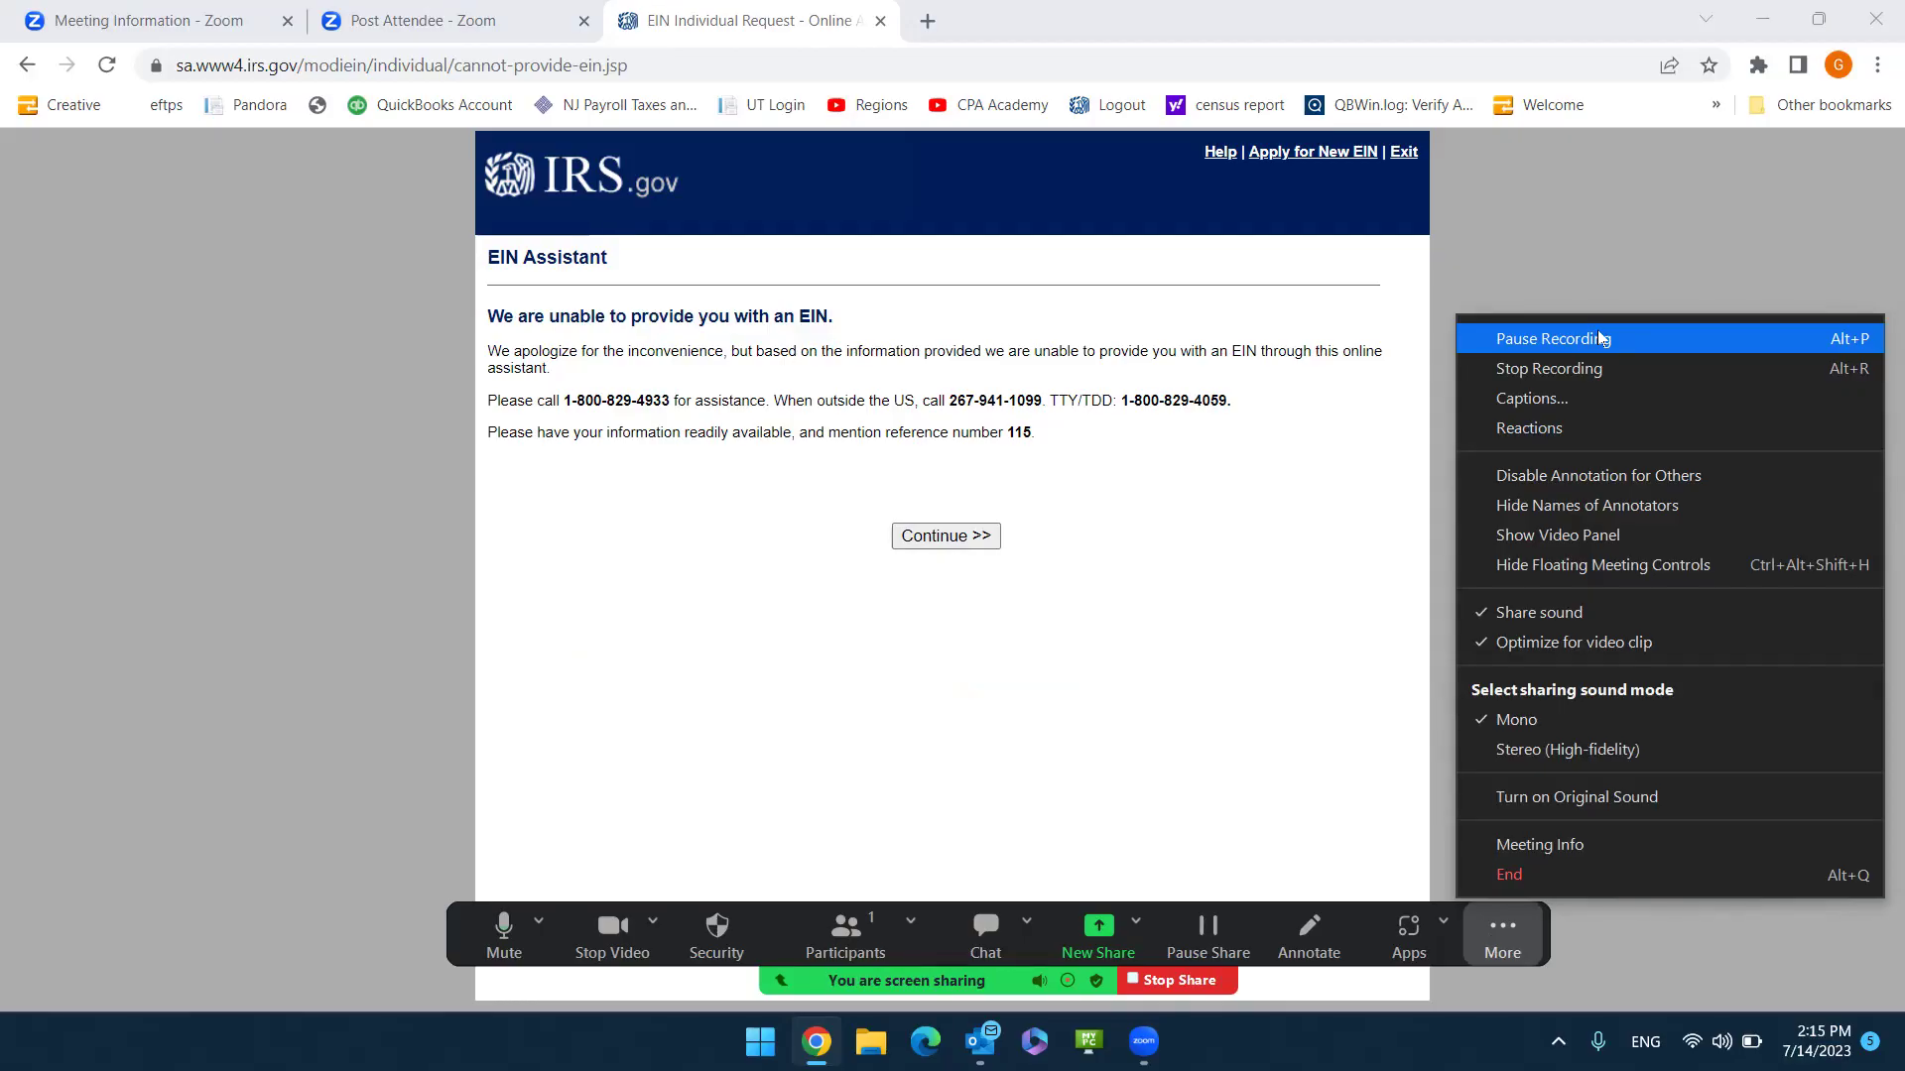
{"action": "left_click", "coordinate": [1599, 338]}
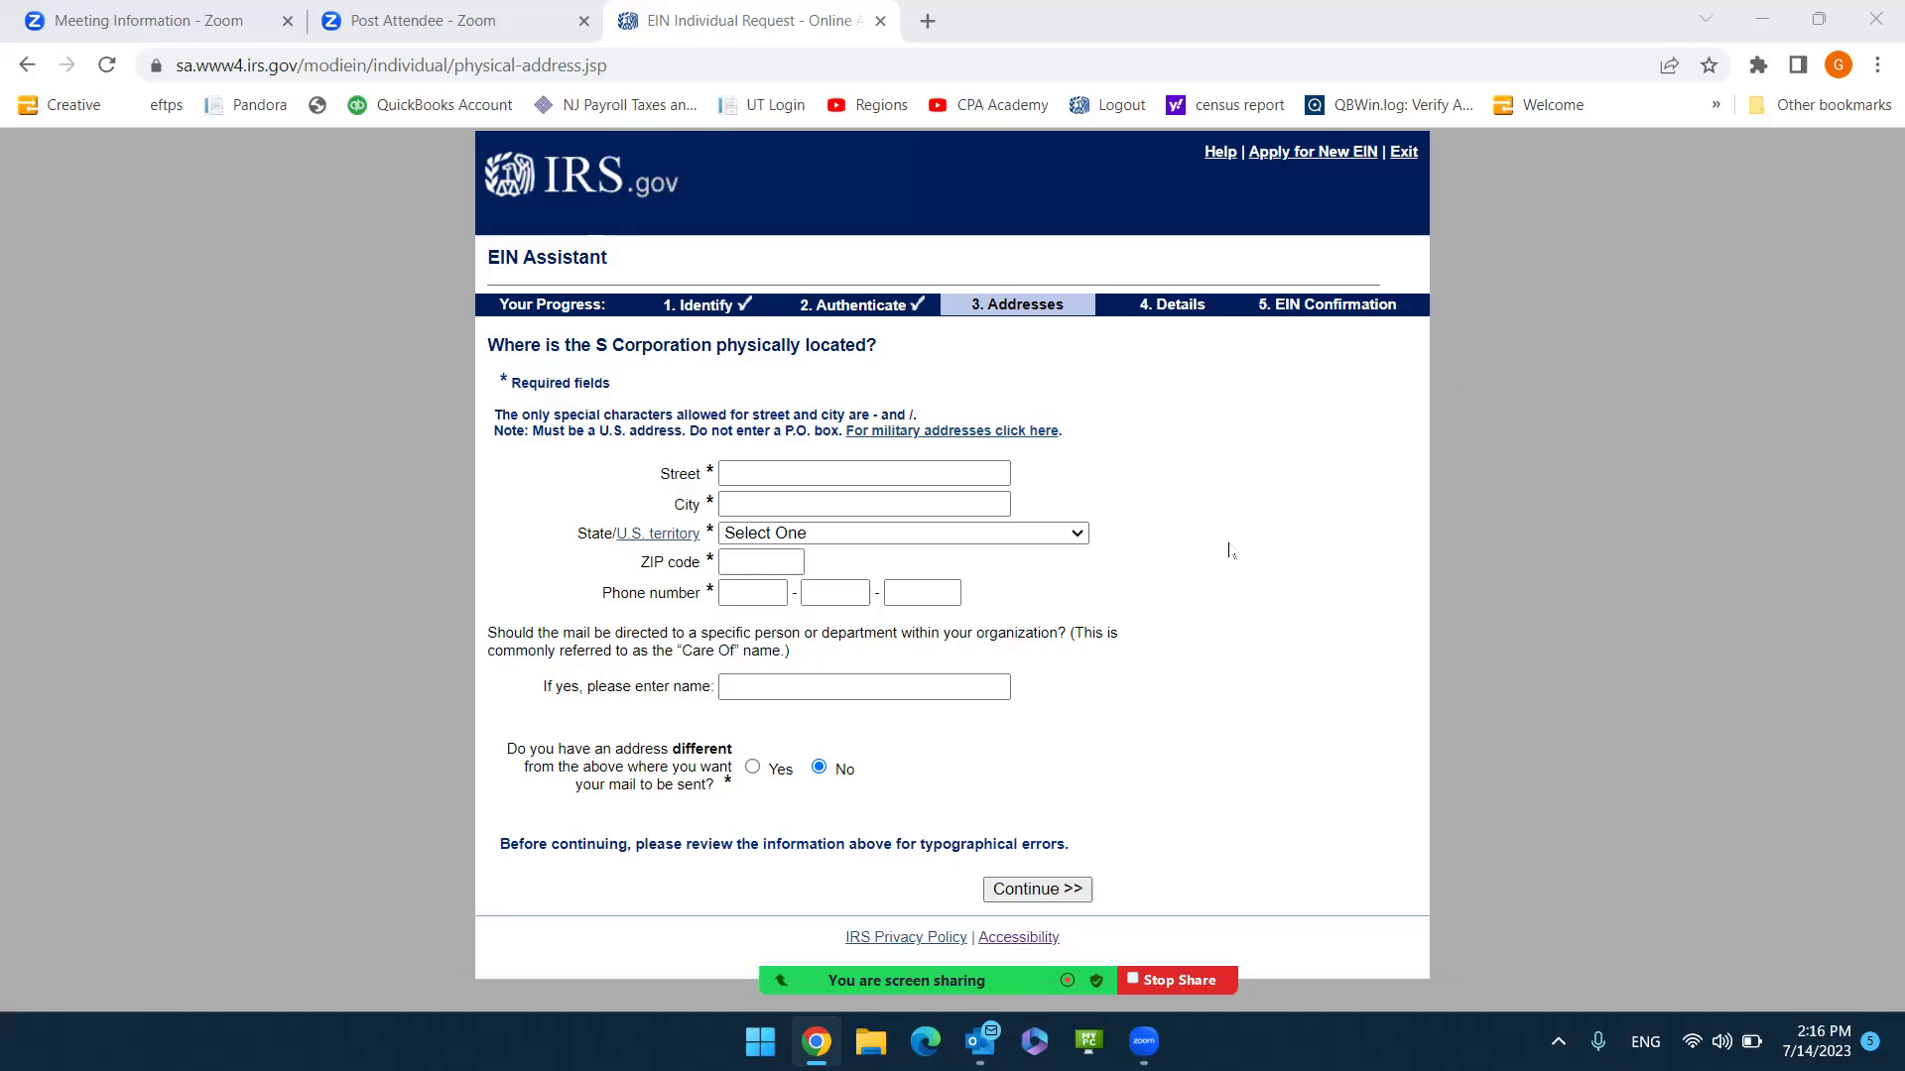
Fill the Florida physical address, phone and care-of name from a saved autofill entry, then submit.
{"action": "left_click", "coordinate": [836, 479]}
{"action": "left_click", "coordinate": [836, 479]}
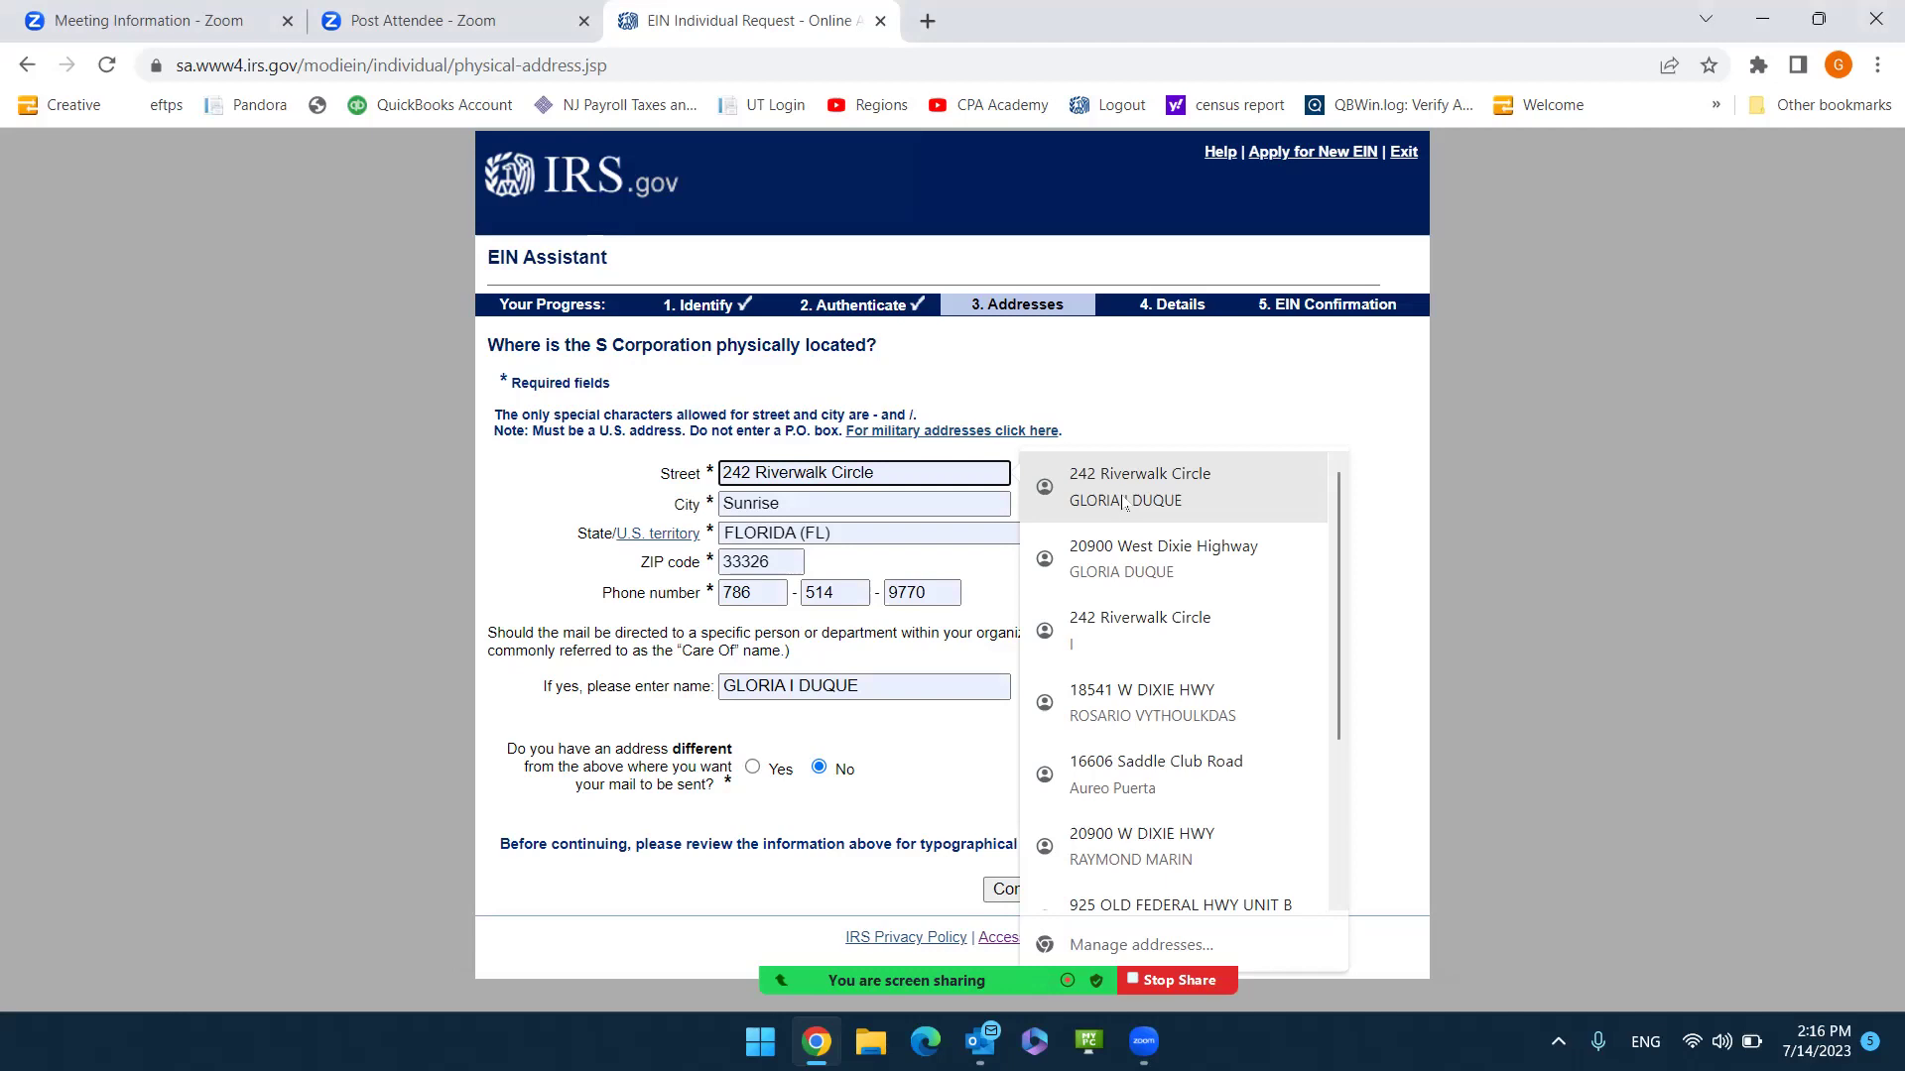
{"action": "left_click", "coordinate": [1126, 503]}
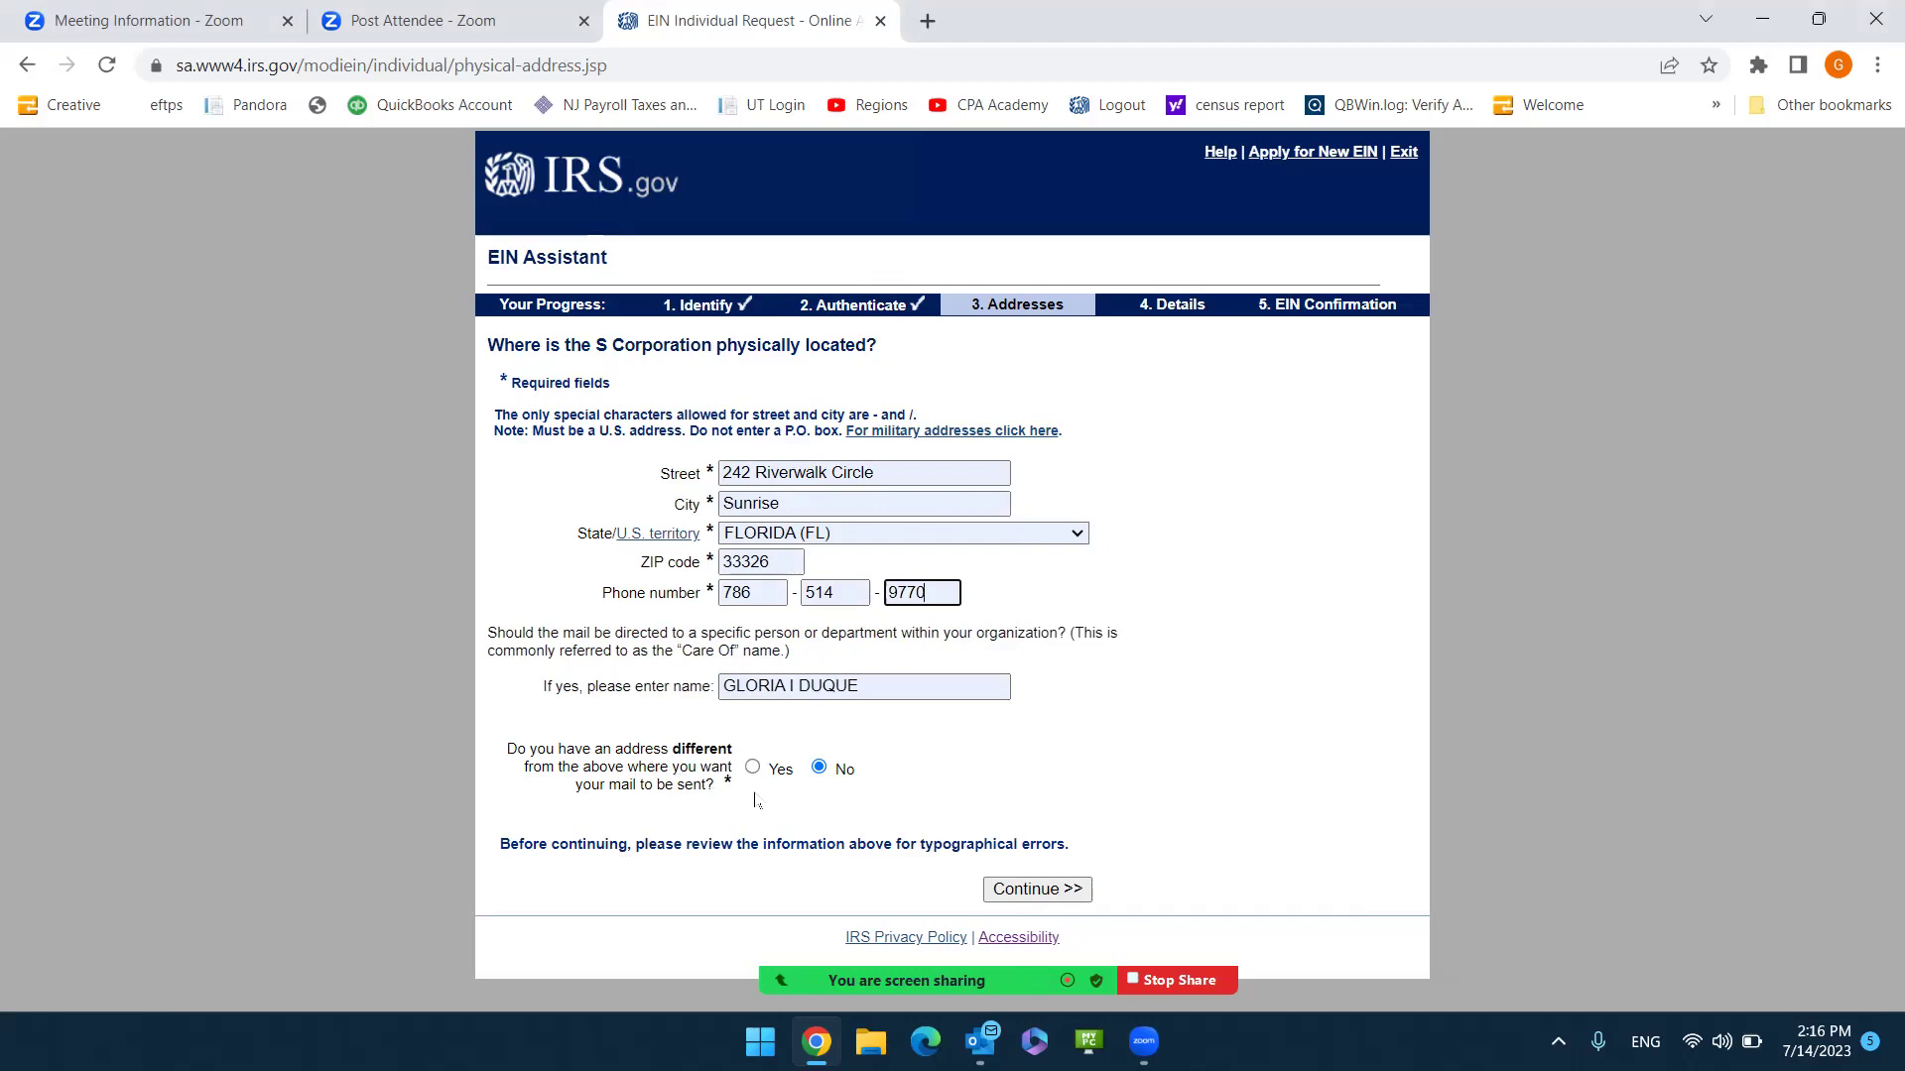
{"action": "left_click", "coordinate": [1014, 896]}
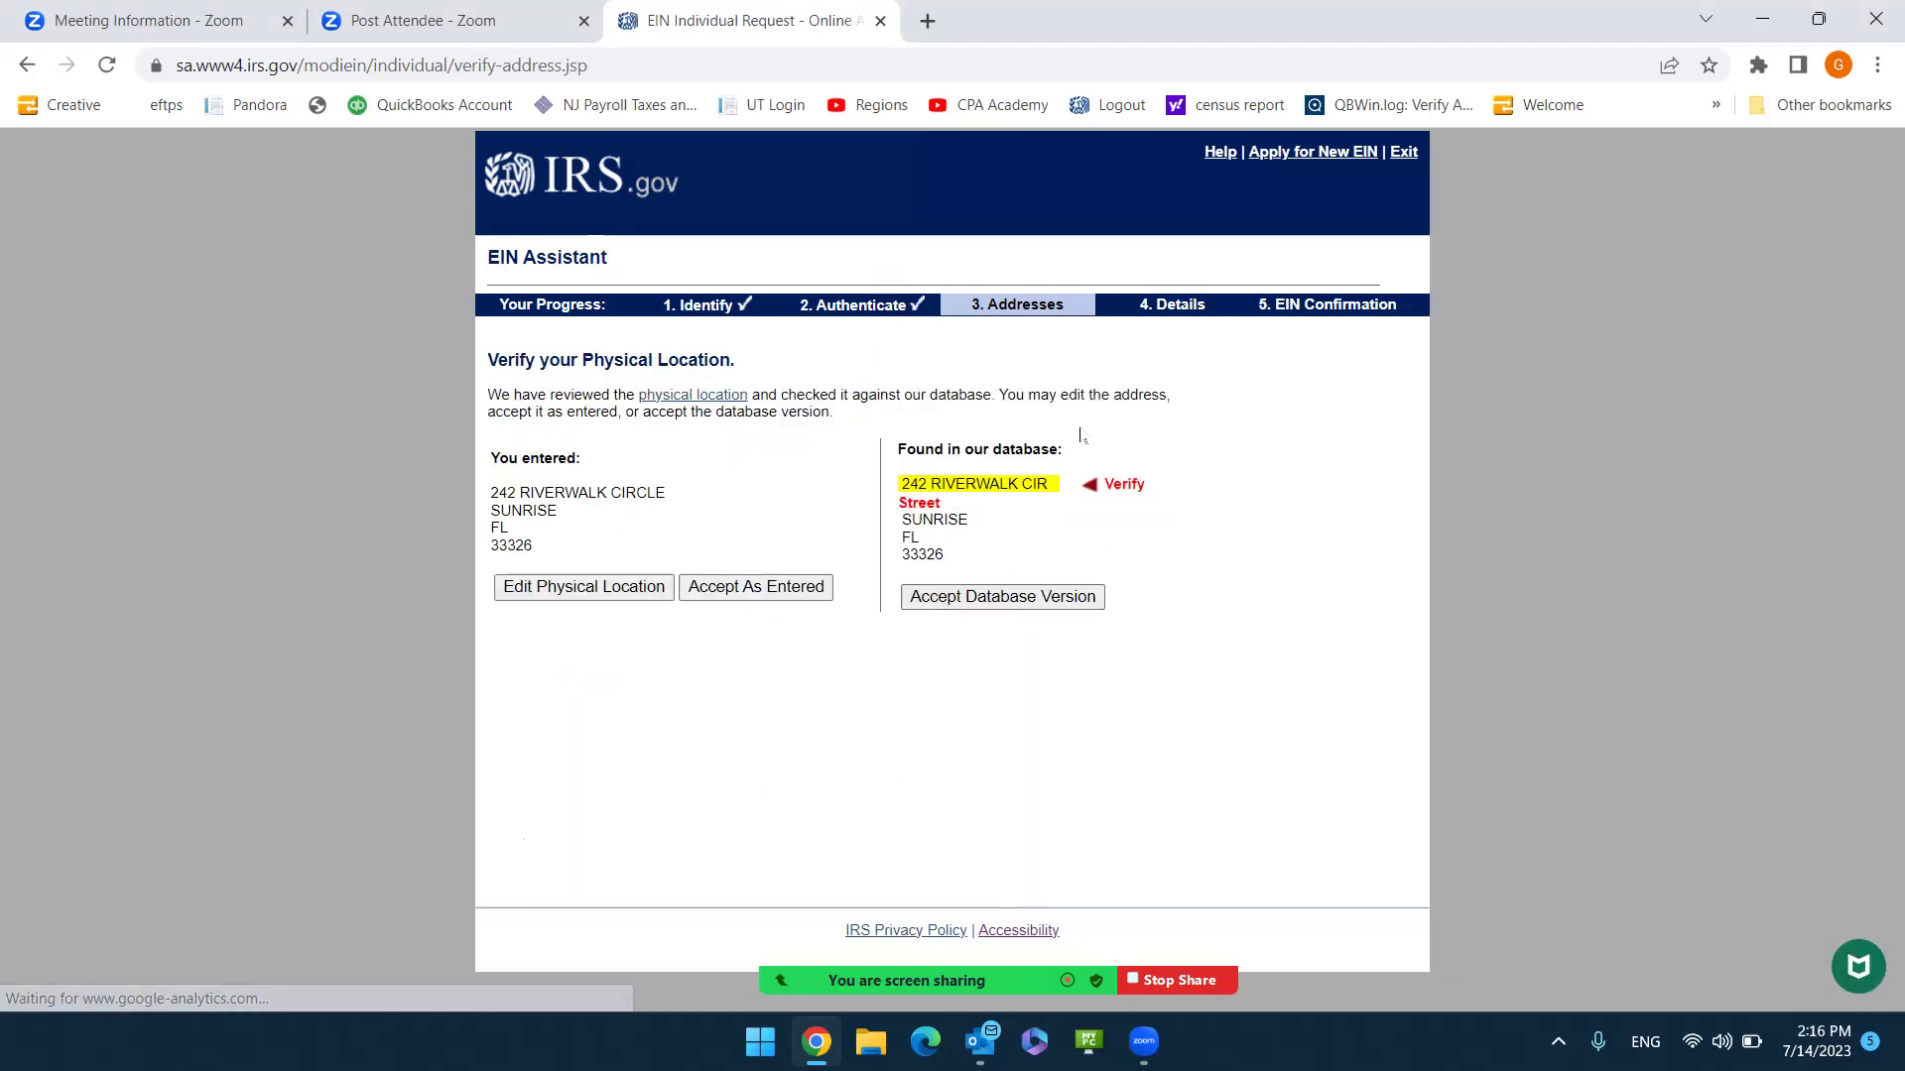
Accept the IRS database version of the physical address.
{"action": "left_click", "coordinate": [1009, 601]}
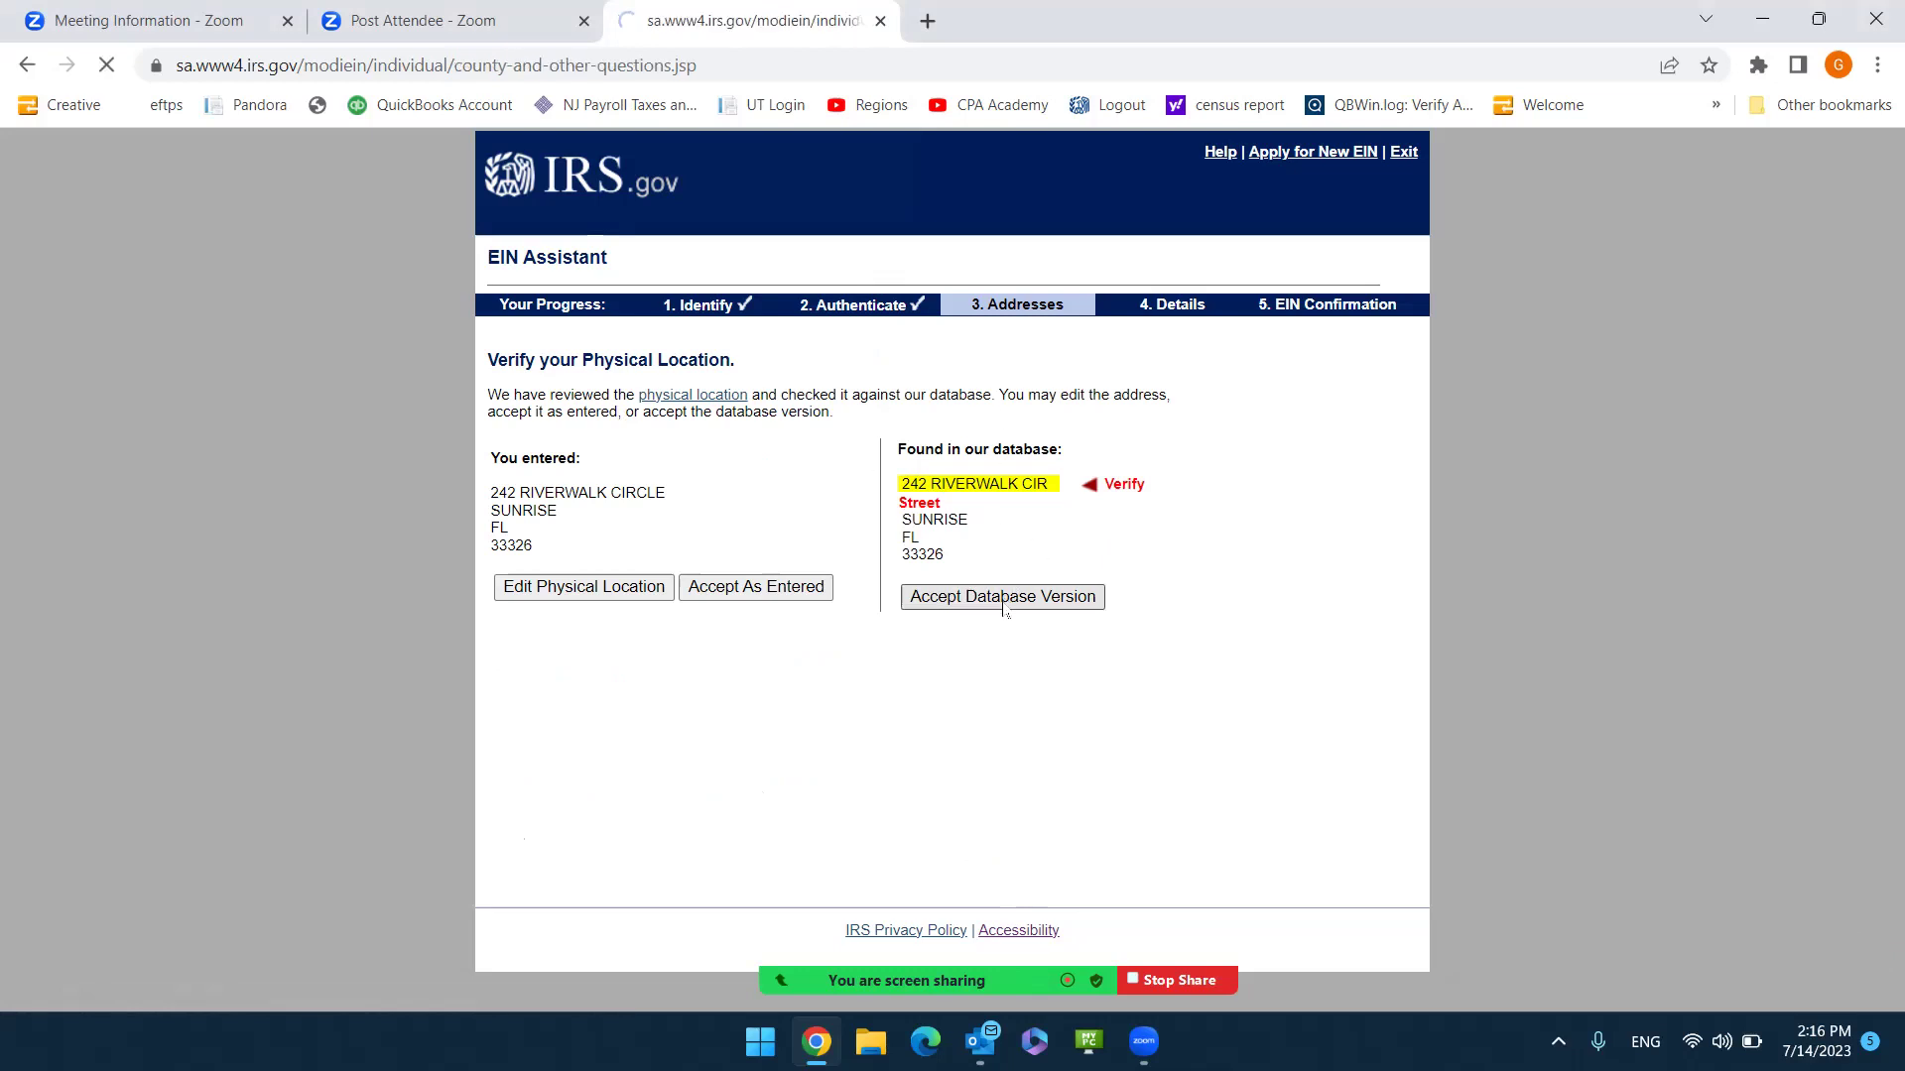
Enter legal name 'EVA ELECTRONICS AND FURNITURE INC' and choose FLORIDA as incorporation state.
{"action": "left_click", "coordinate": [872, 478]}
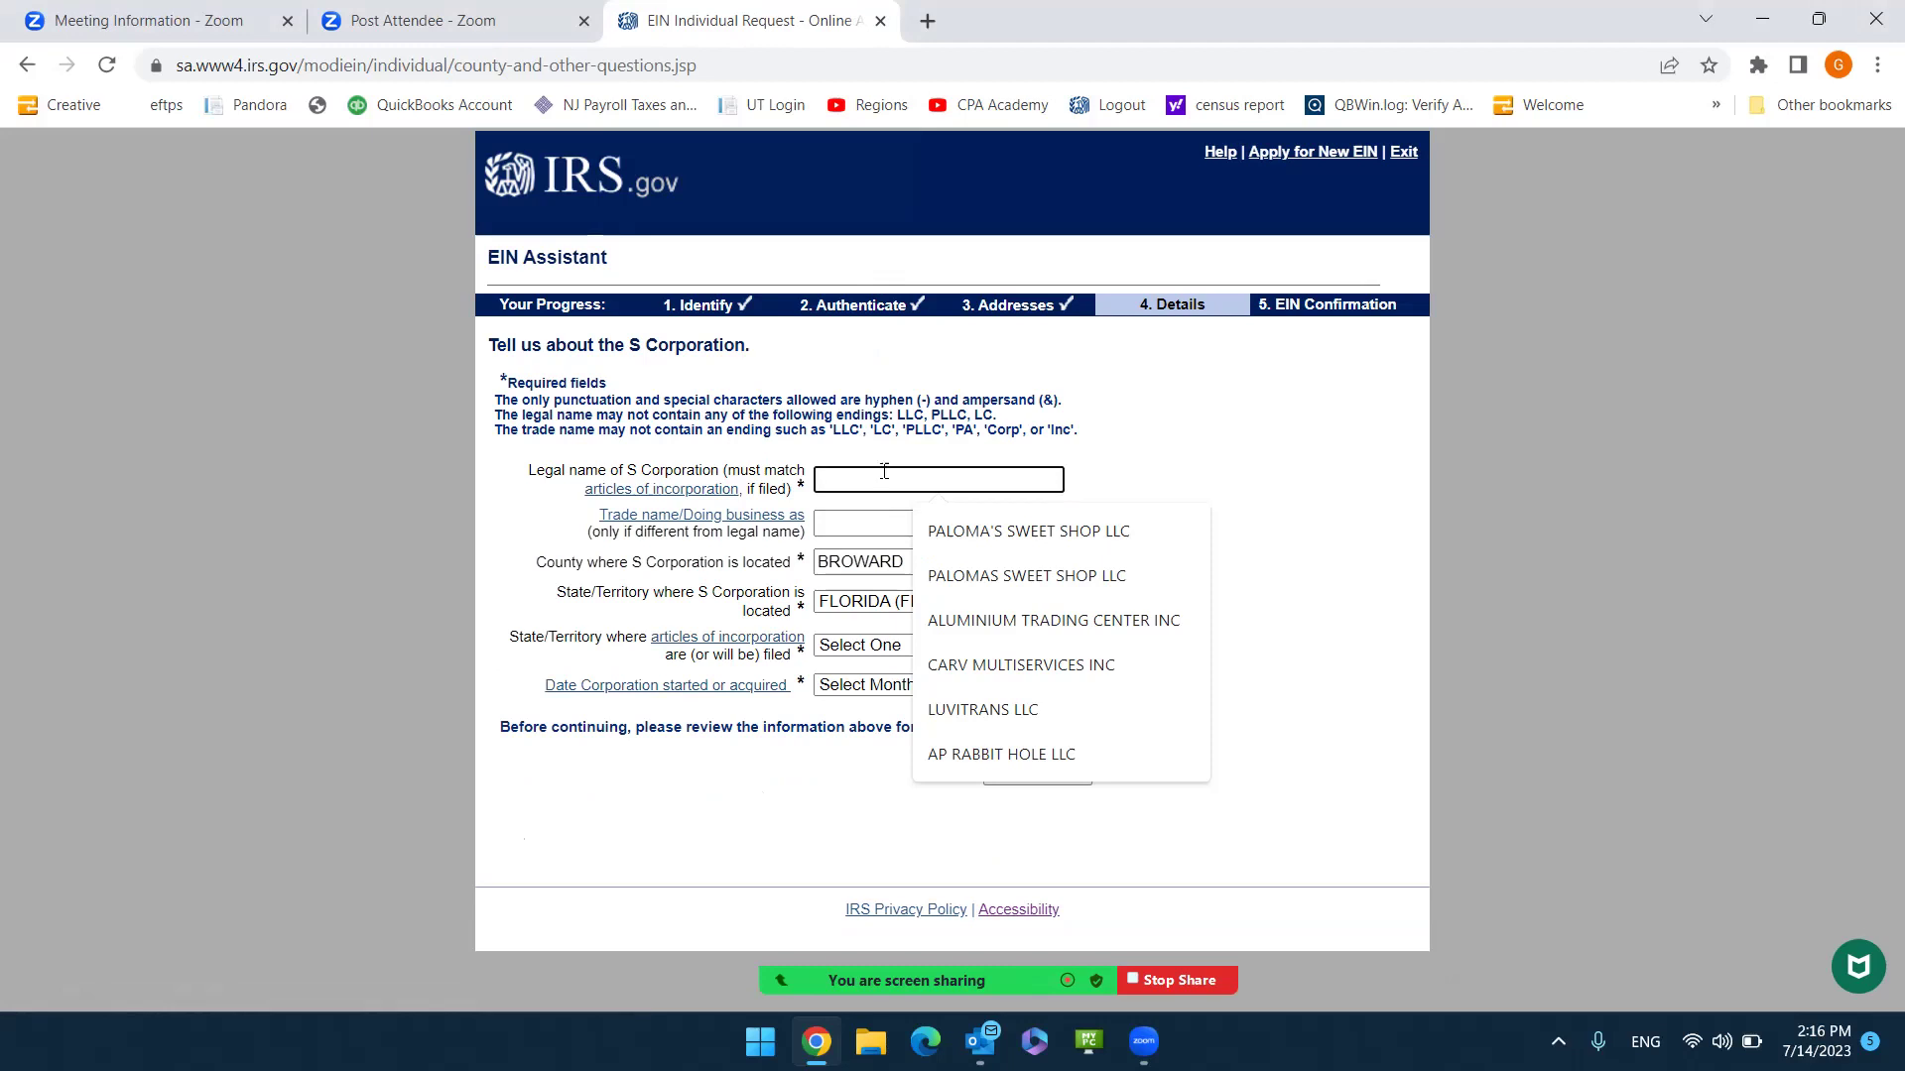
{"action": "type", "text": "E"}
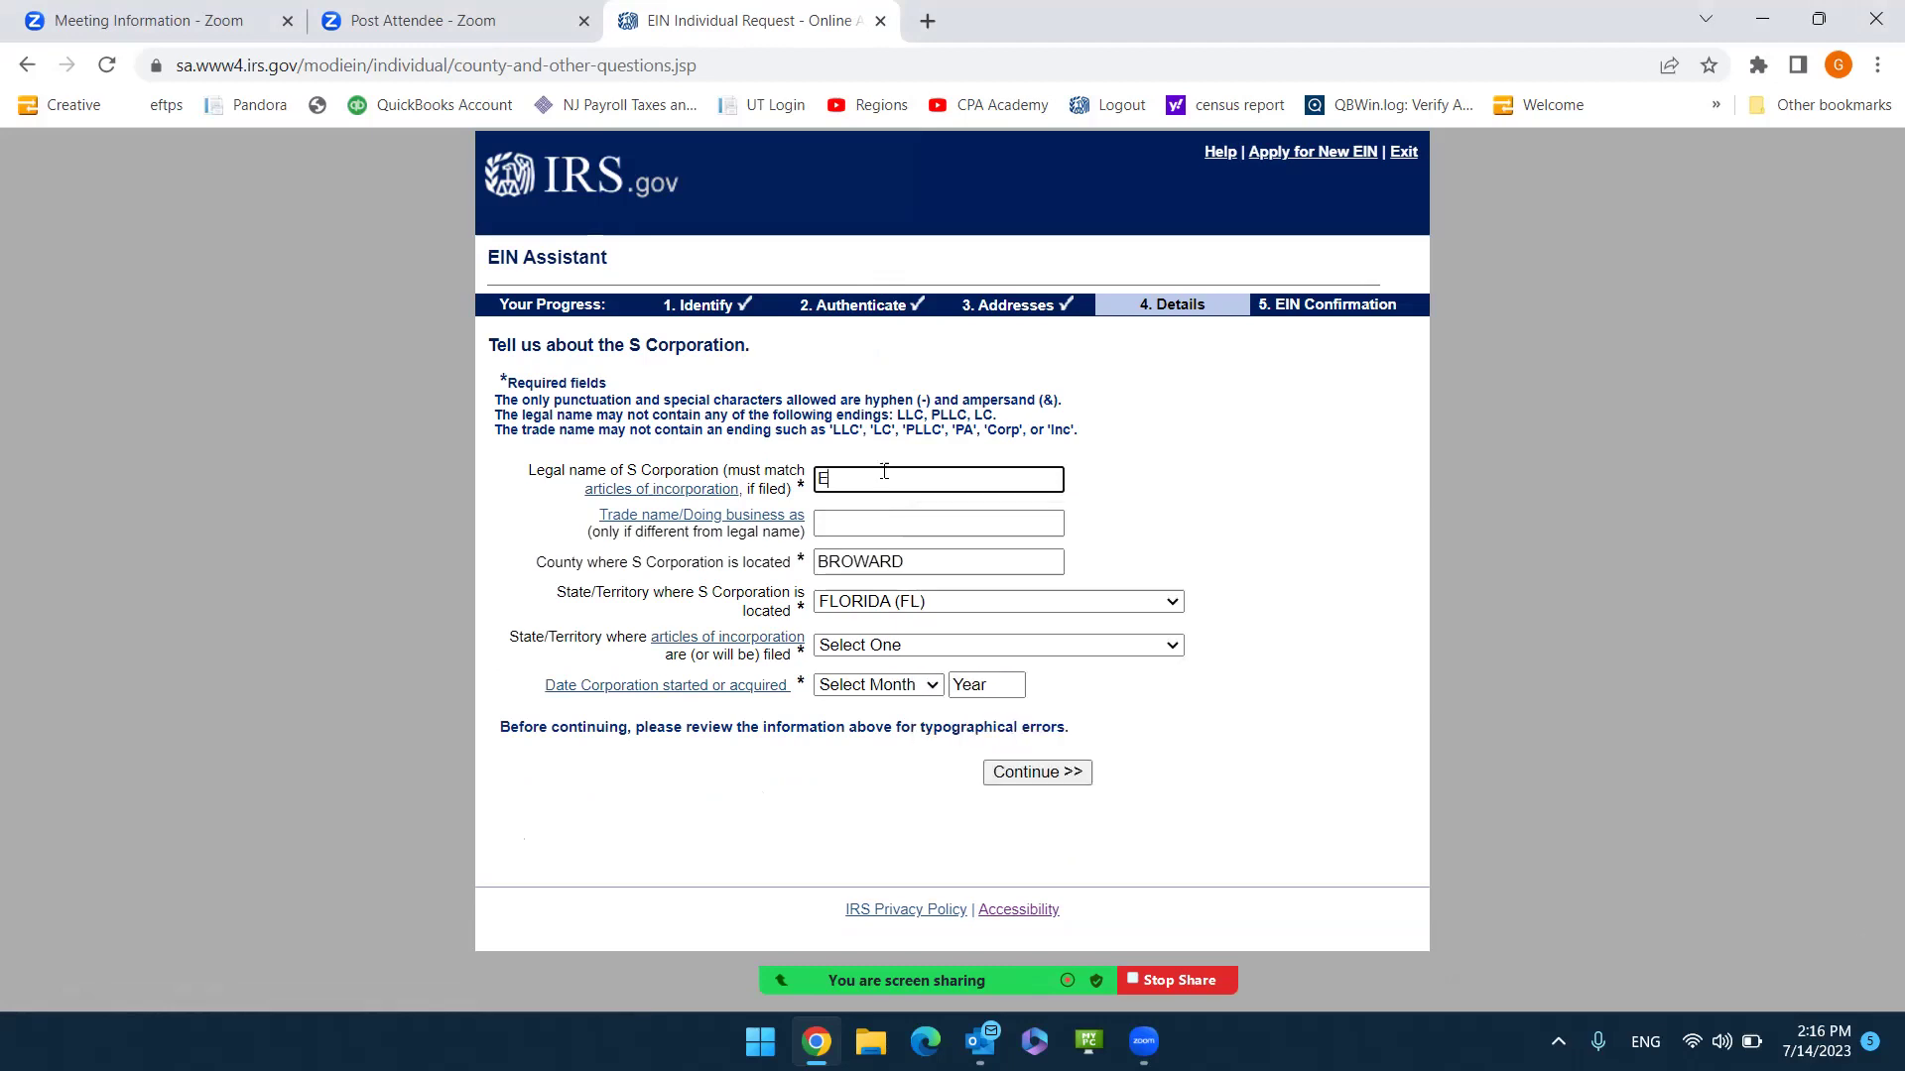
{"action": "type", "text": "VA E"}
{"action": "type", "text": "LECTRONI"}
{"action": "type", "text": "CS"}
{"action": "type", "text": " AND FURNITUR"}
{"action": "type", "text": "E INC"}
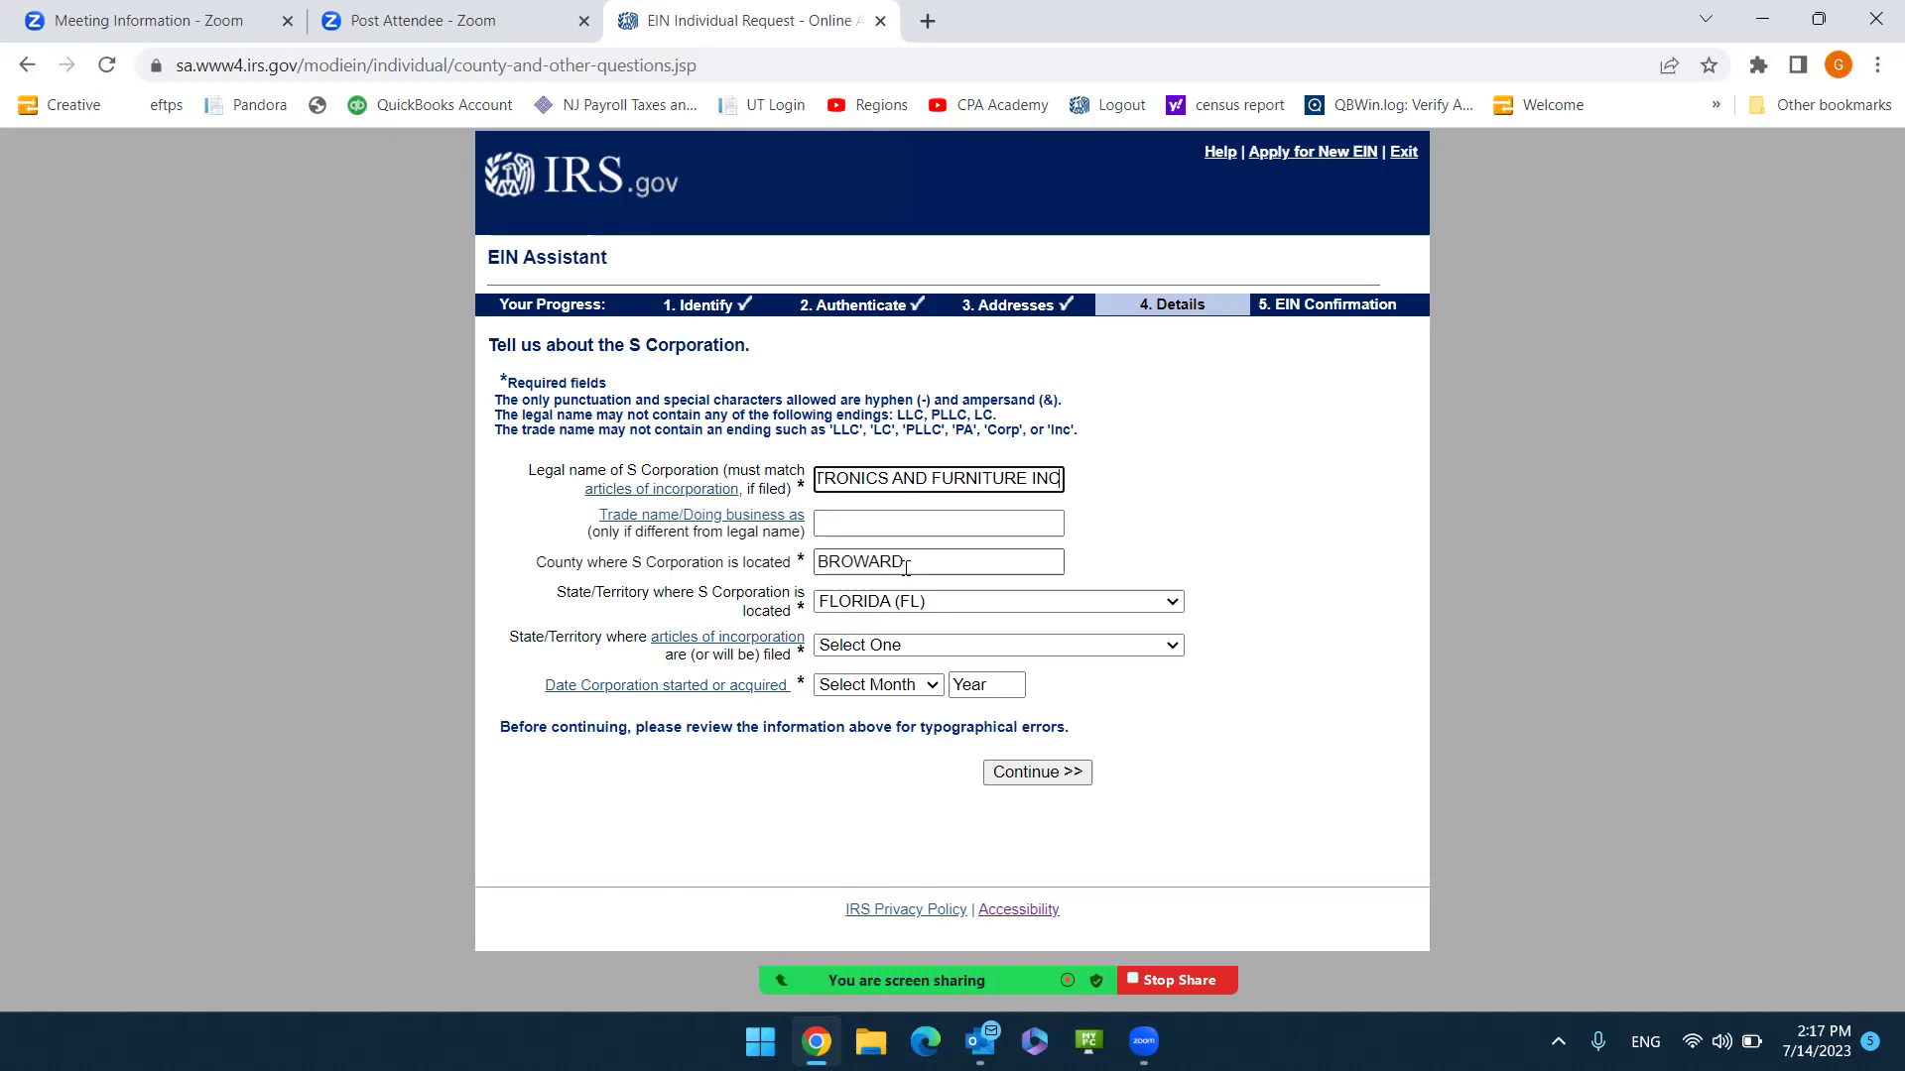
{"action": "left_click", "coordinate": [913, 658]}
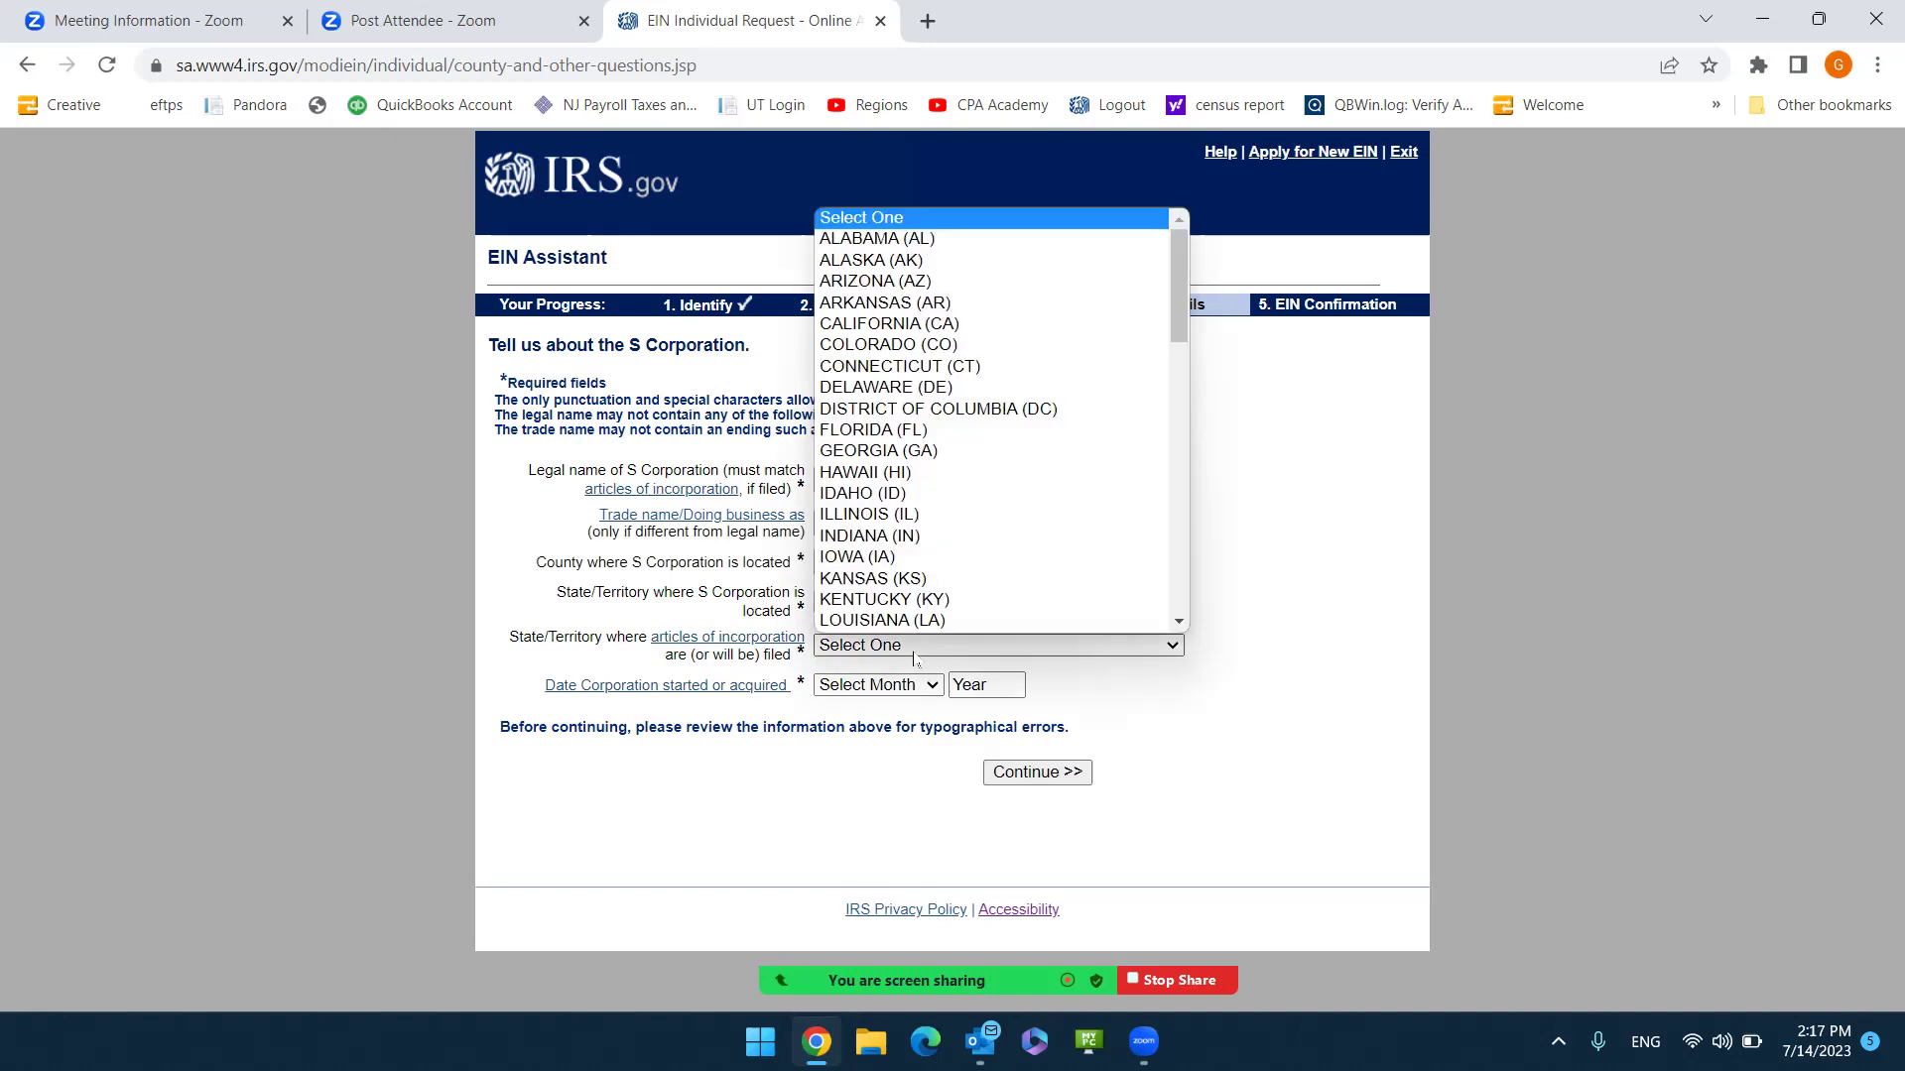
{"action": "key", "text": "f"}
{"action": "scroll", "coordinate": [893, 446], "scroll_direction": "down", "scroll_amount": 1}
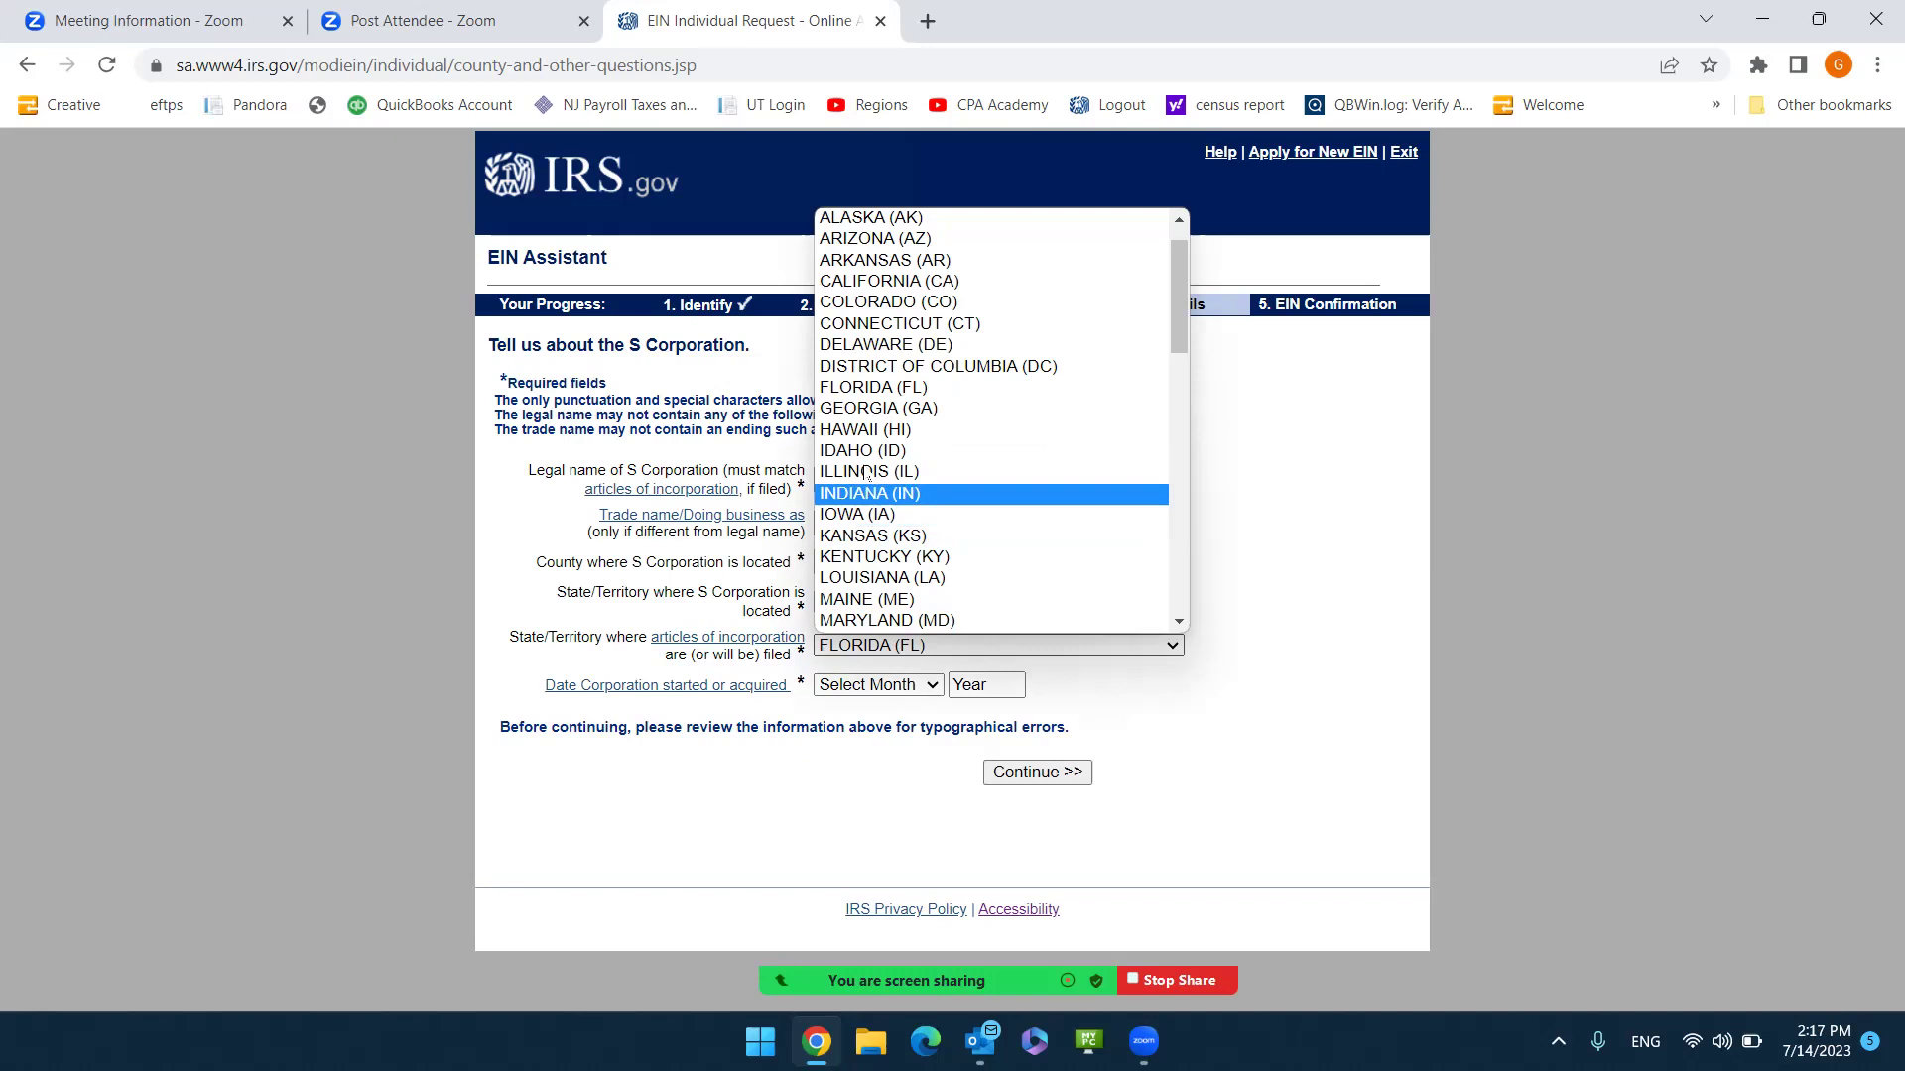
{"action": "left_click", "coordinate": [869, 388]}
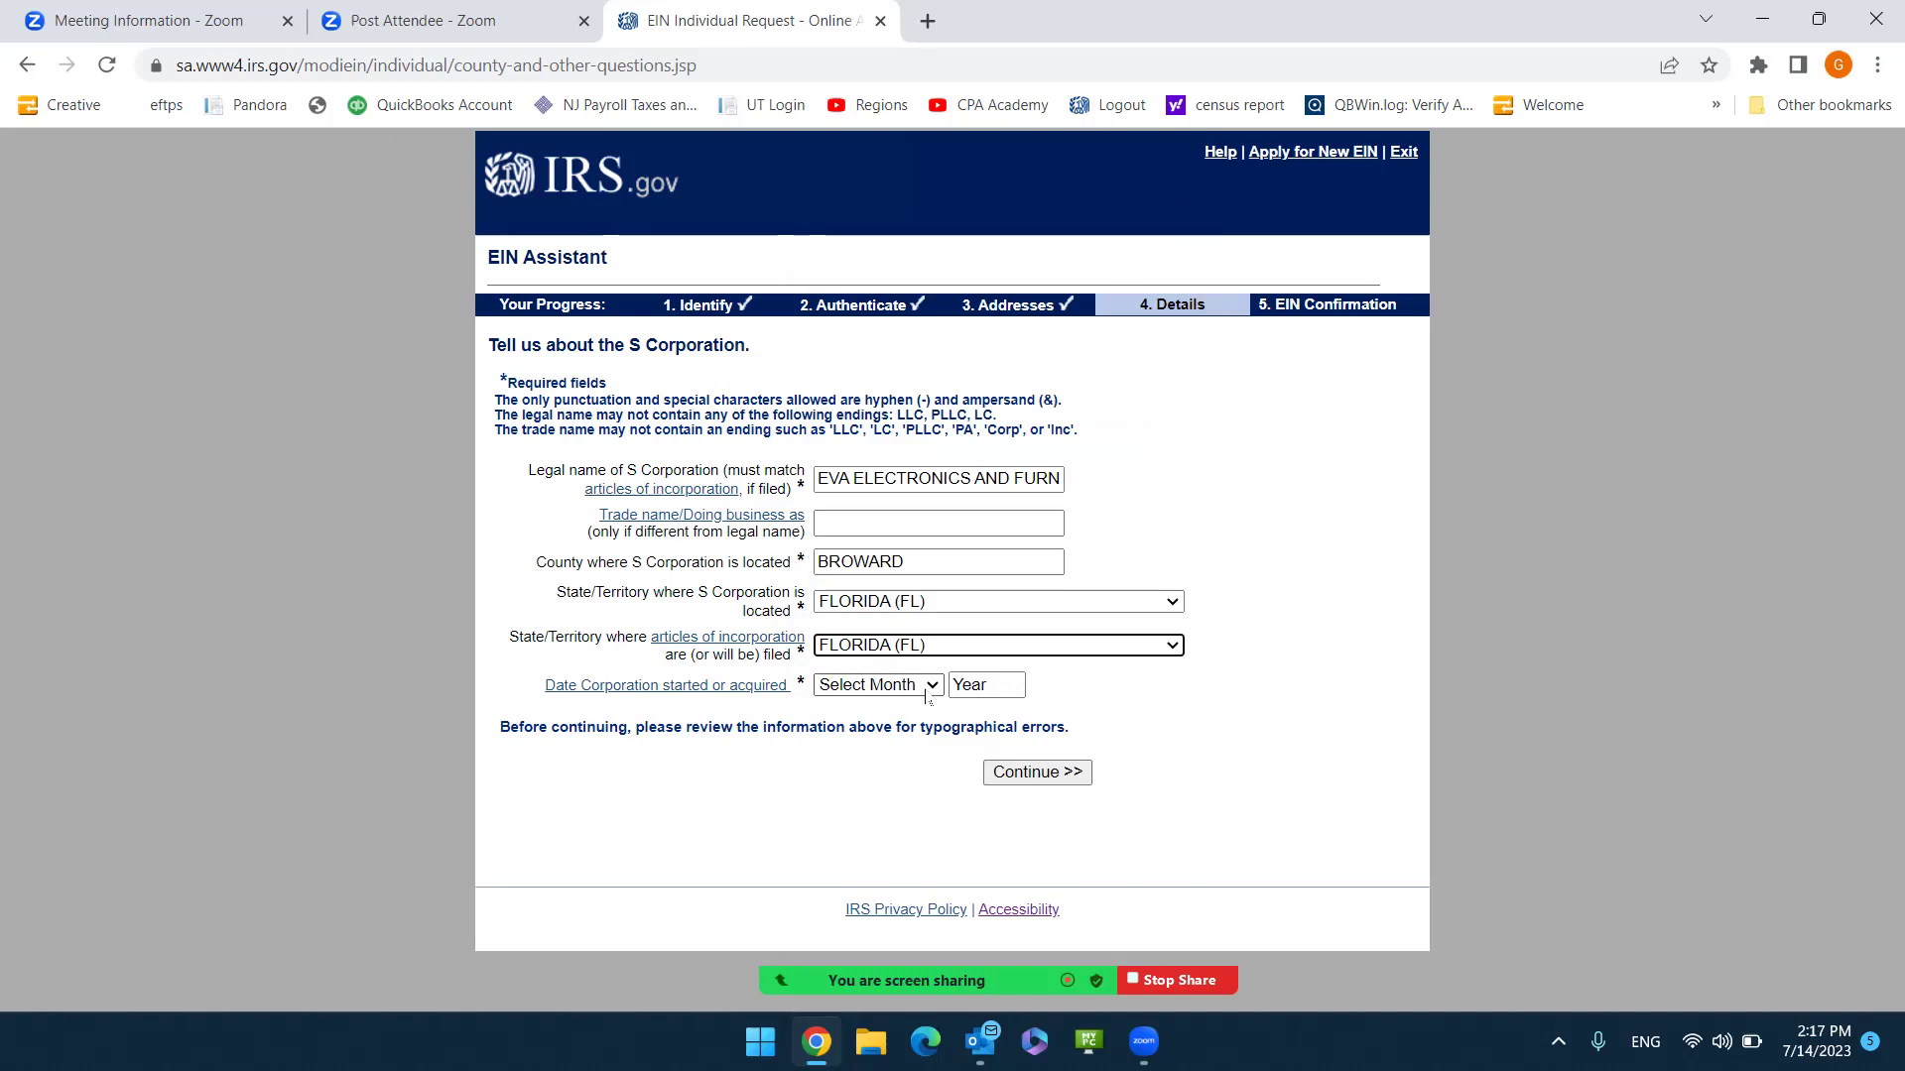
Set the business start date to APRIL 2023 and submit the corporation details.
{"action": "left_click", "coordinate": [926, 695]}
{"action": "left_click", "coordinate": [844, 792]}
{"action": "left_click", "coordinate": [989, 687]}
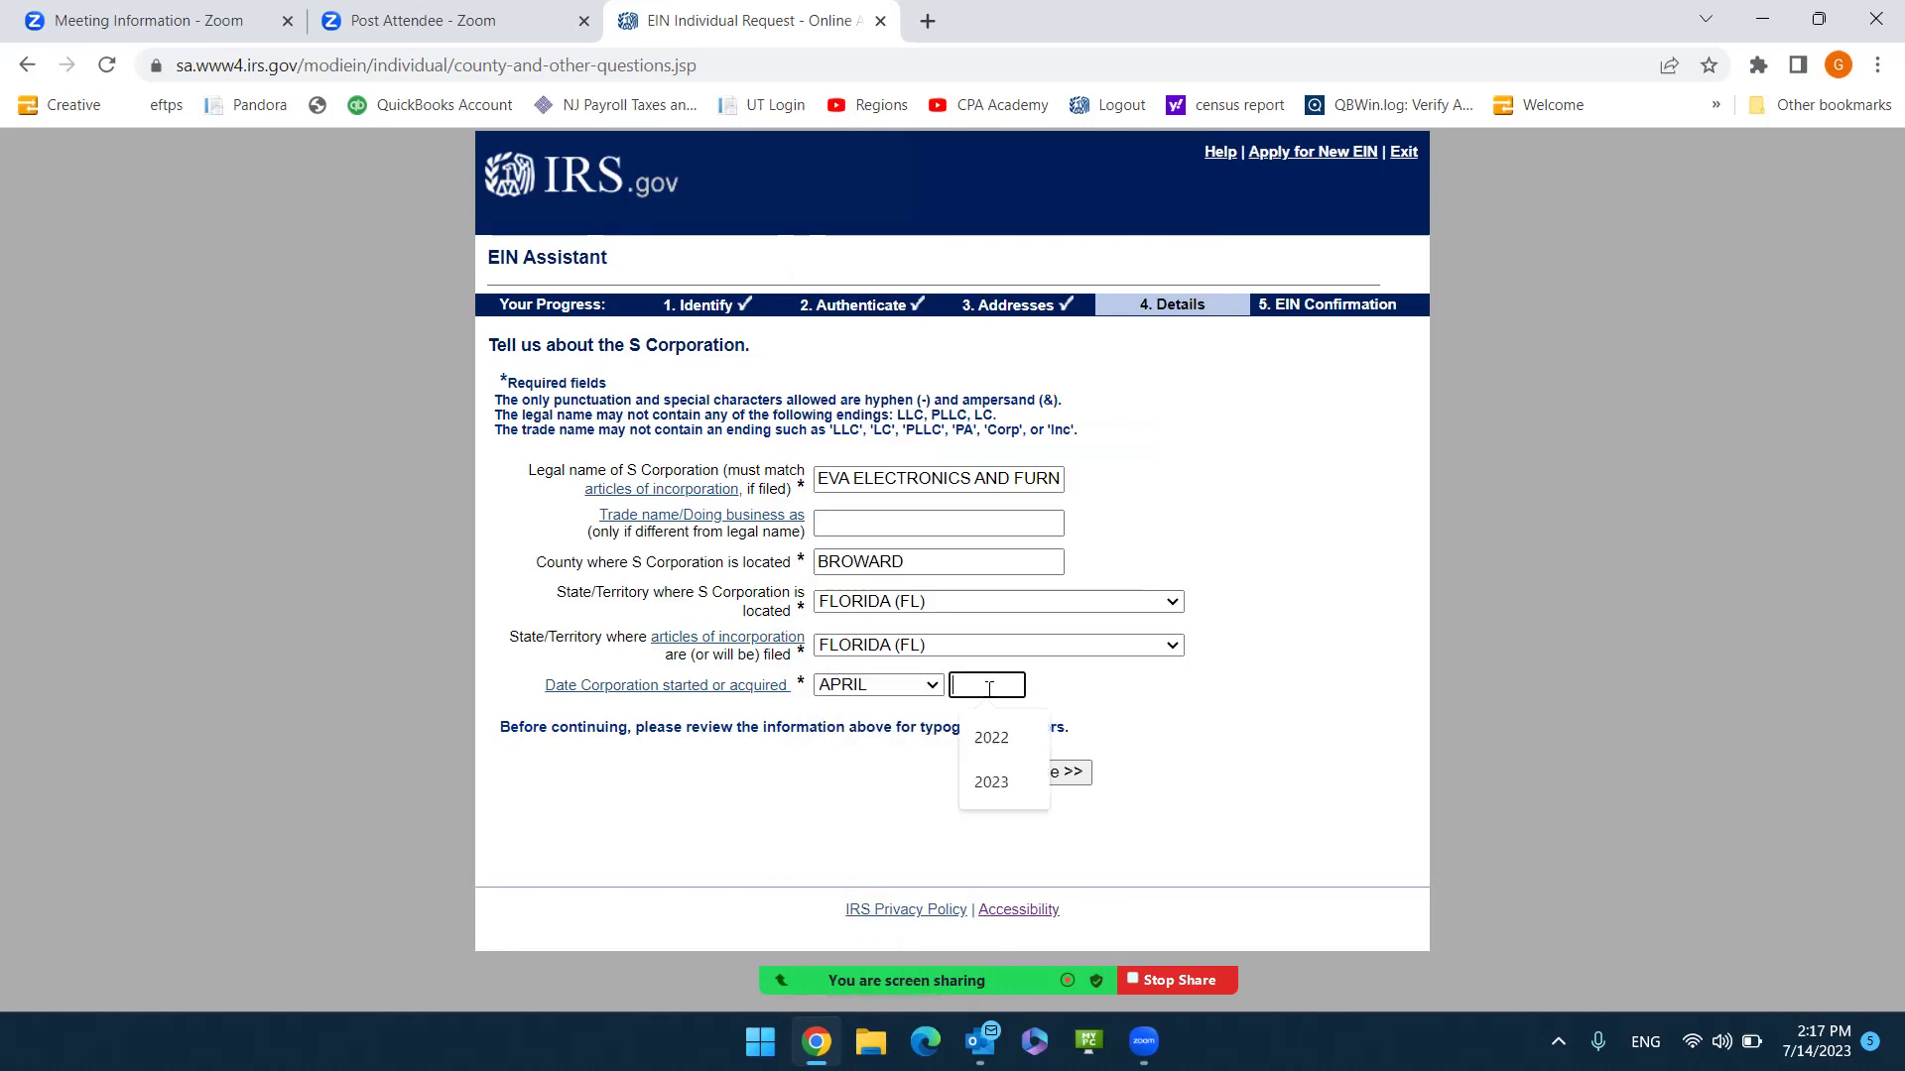
{"action": "left_click", "coordinate": [991, 782]}
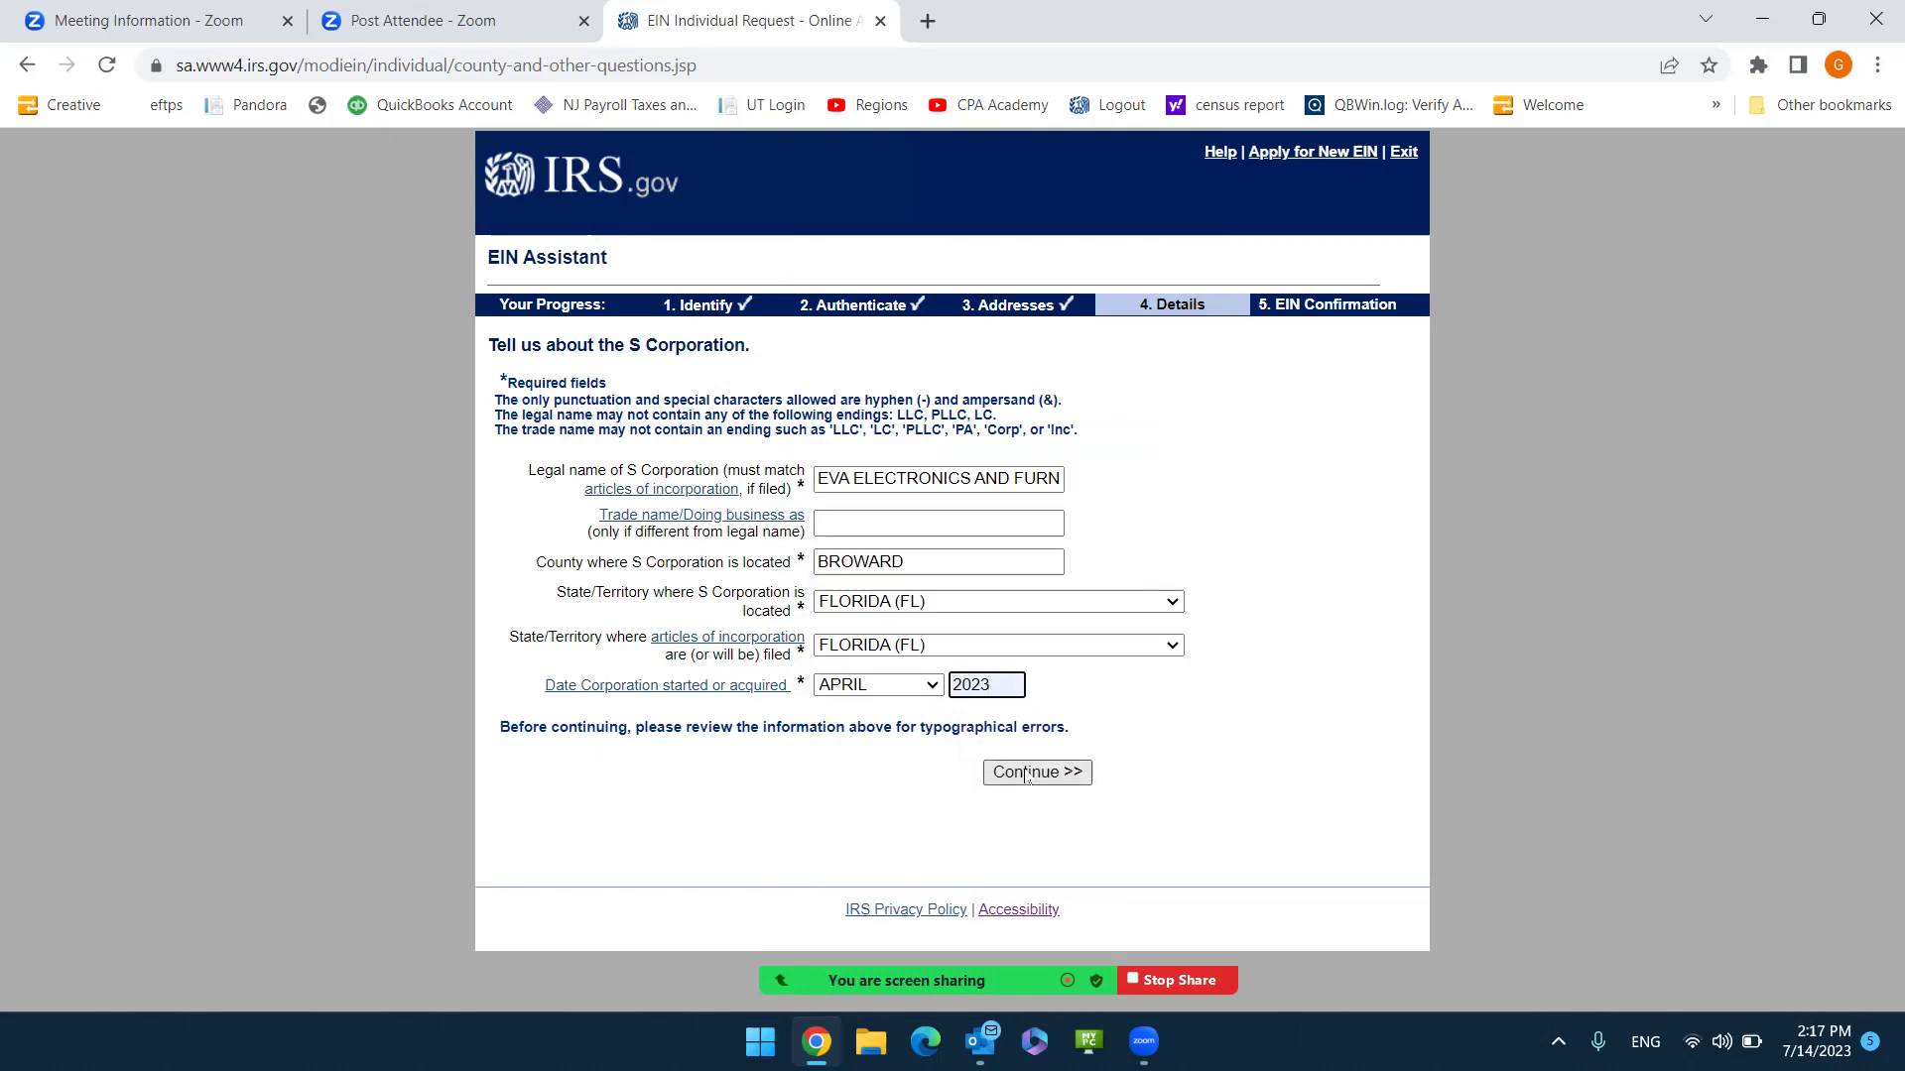
{"action": "left_click", "coordinate": [1027, 774]}
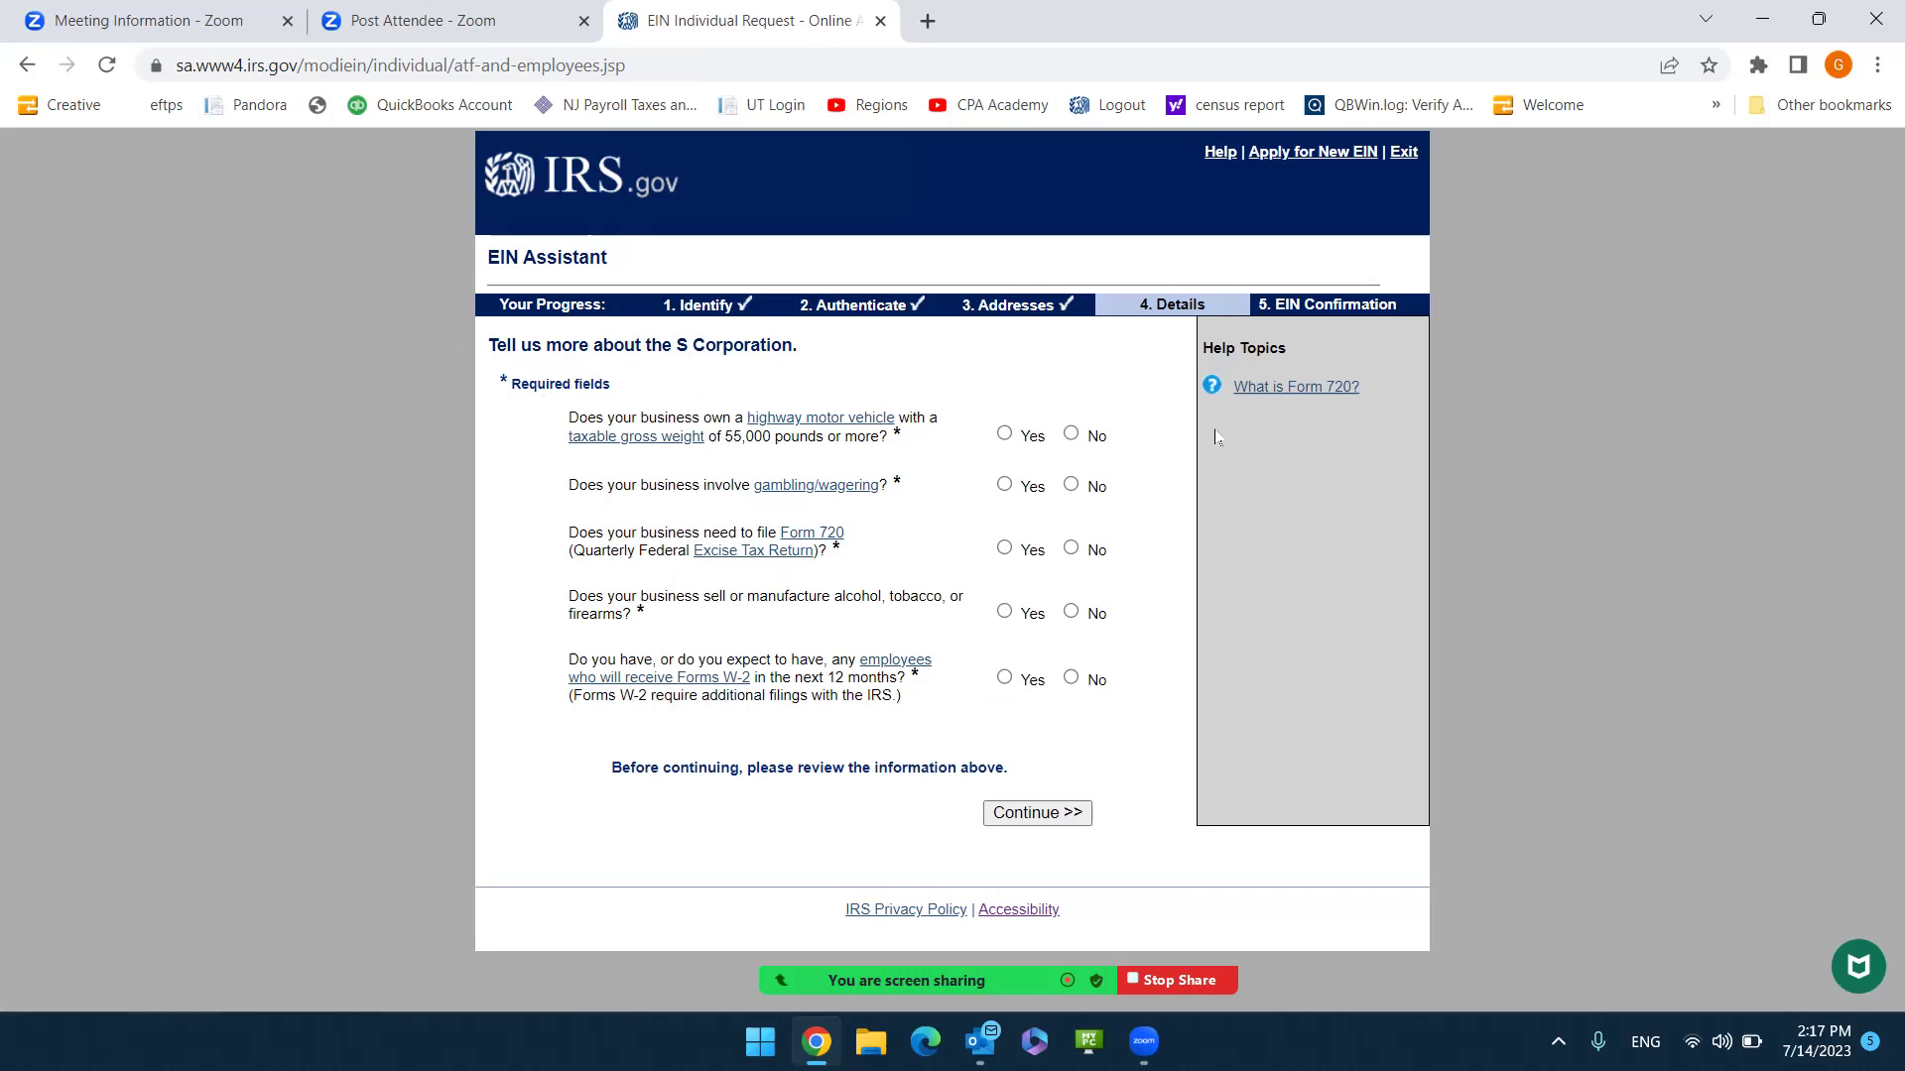
Answer No to heavy vehicle, gambling, Form 720, alcohol/tobacco/firearms and W-2 employee questions.
{"action": "left_click", "coordinate": [1071, 434]}
{"action": "left_click", "coordinate": [1070, 486]}
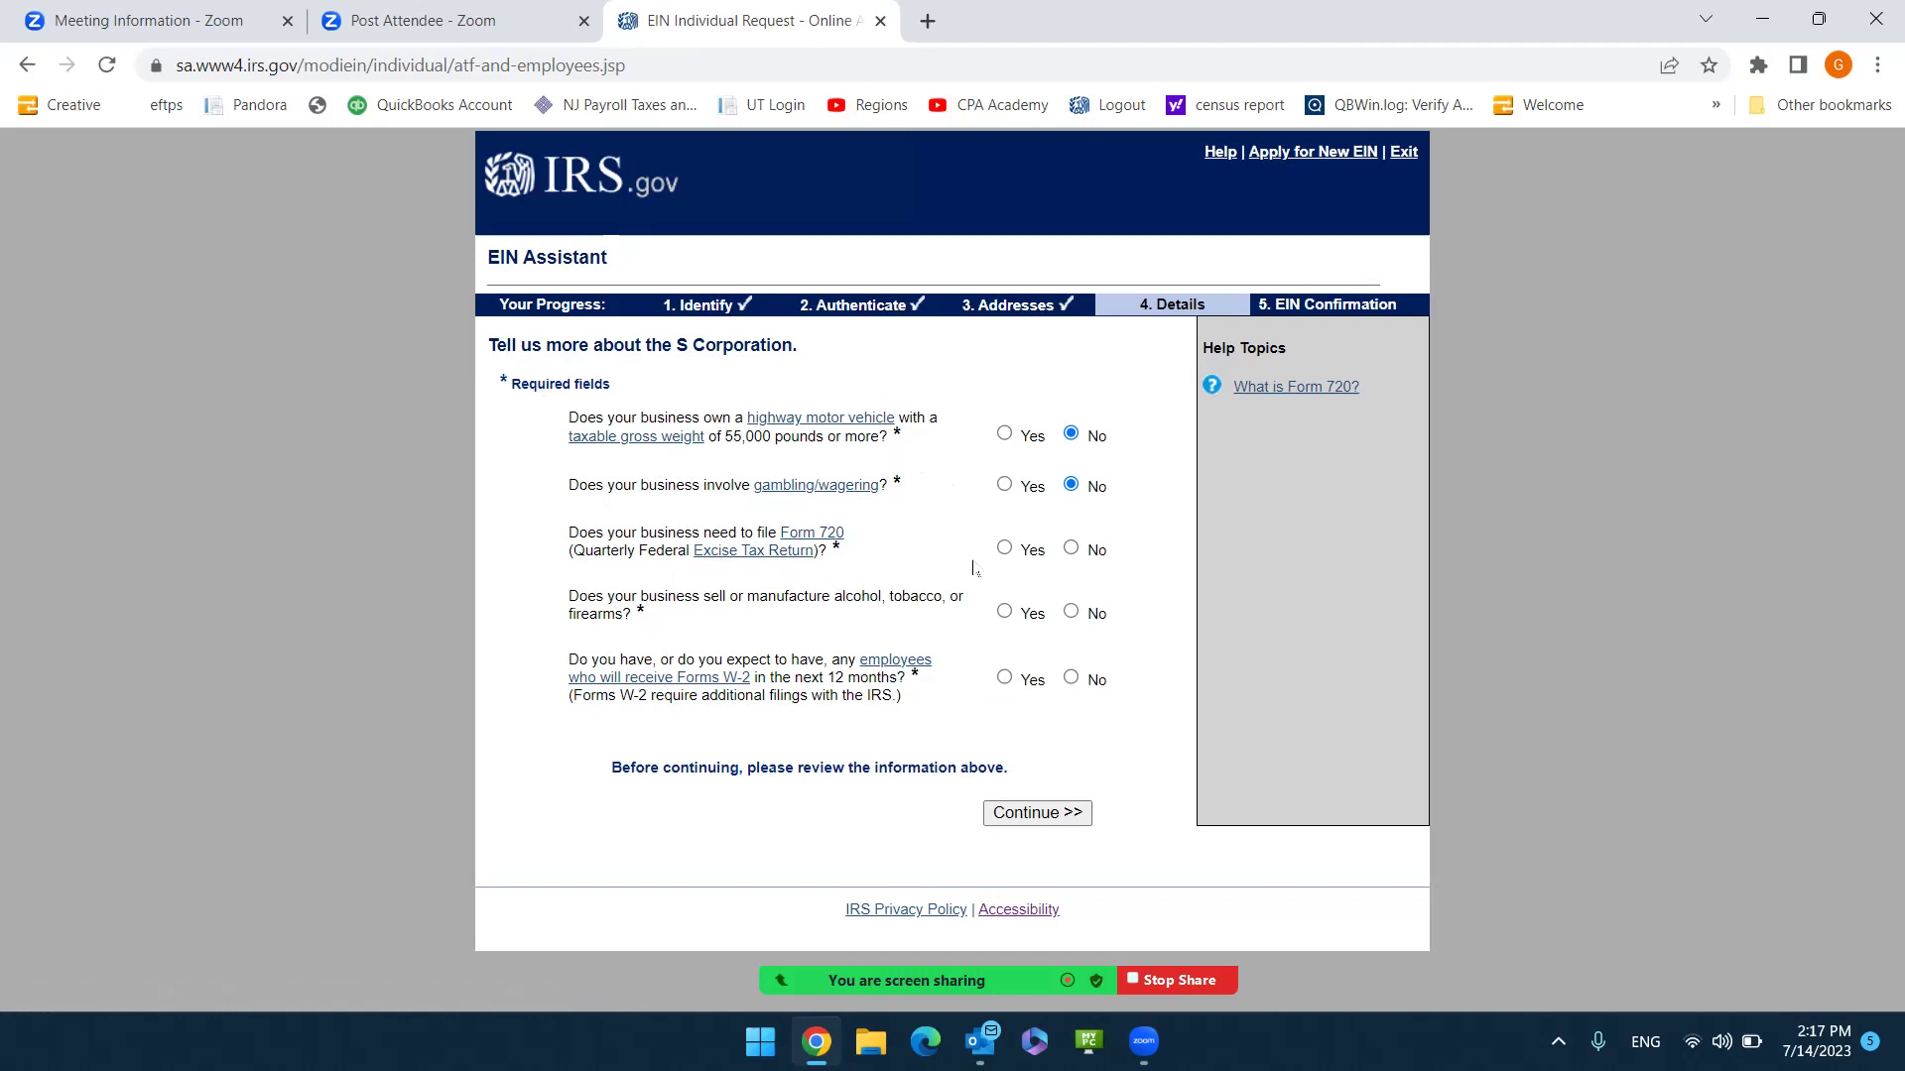
{"action": "left_click", "coordinate": [1071, 549]}
{"action": "left_click", "coordinate": [1071, 613]}
{"action": "left_click", "coordinate": [1081, 685]}
{"action": "left_click", "coordinate": [997, 808]}
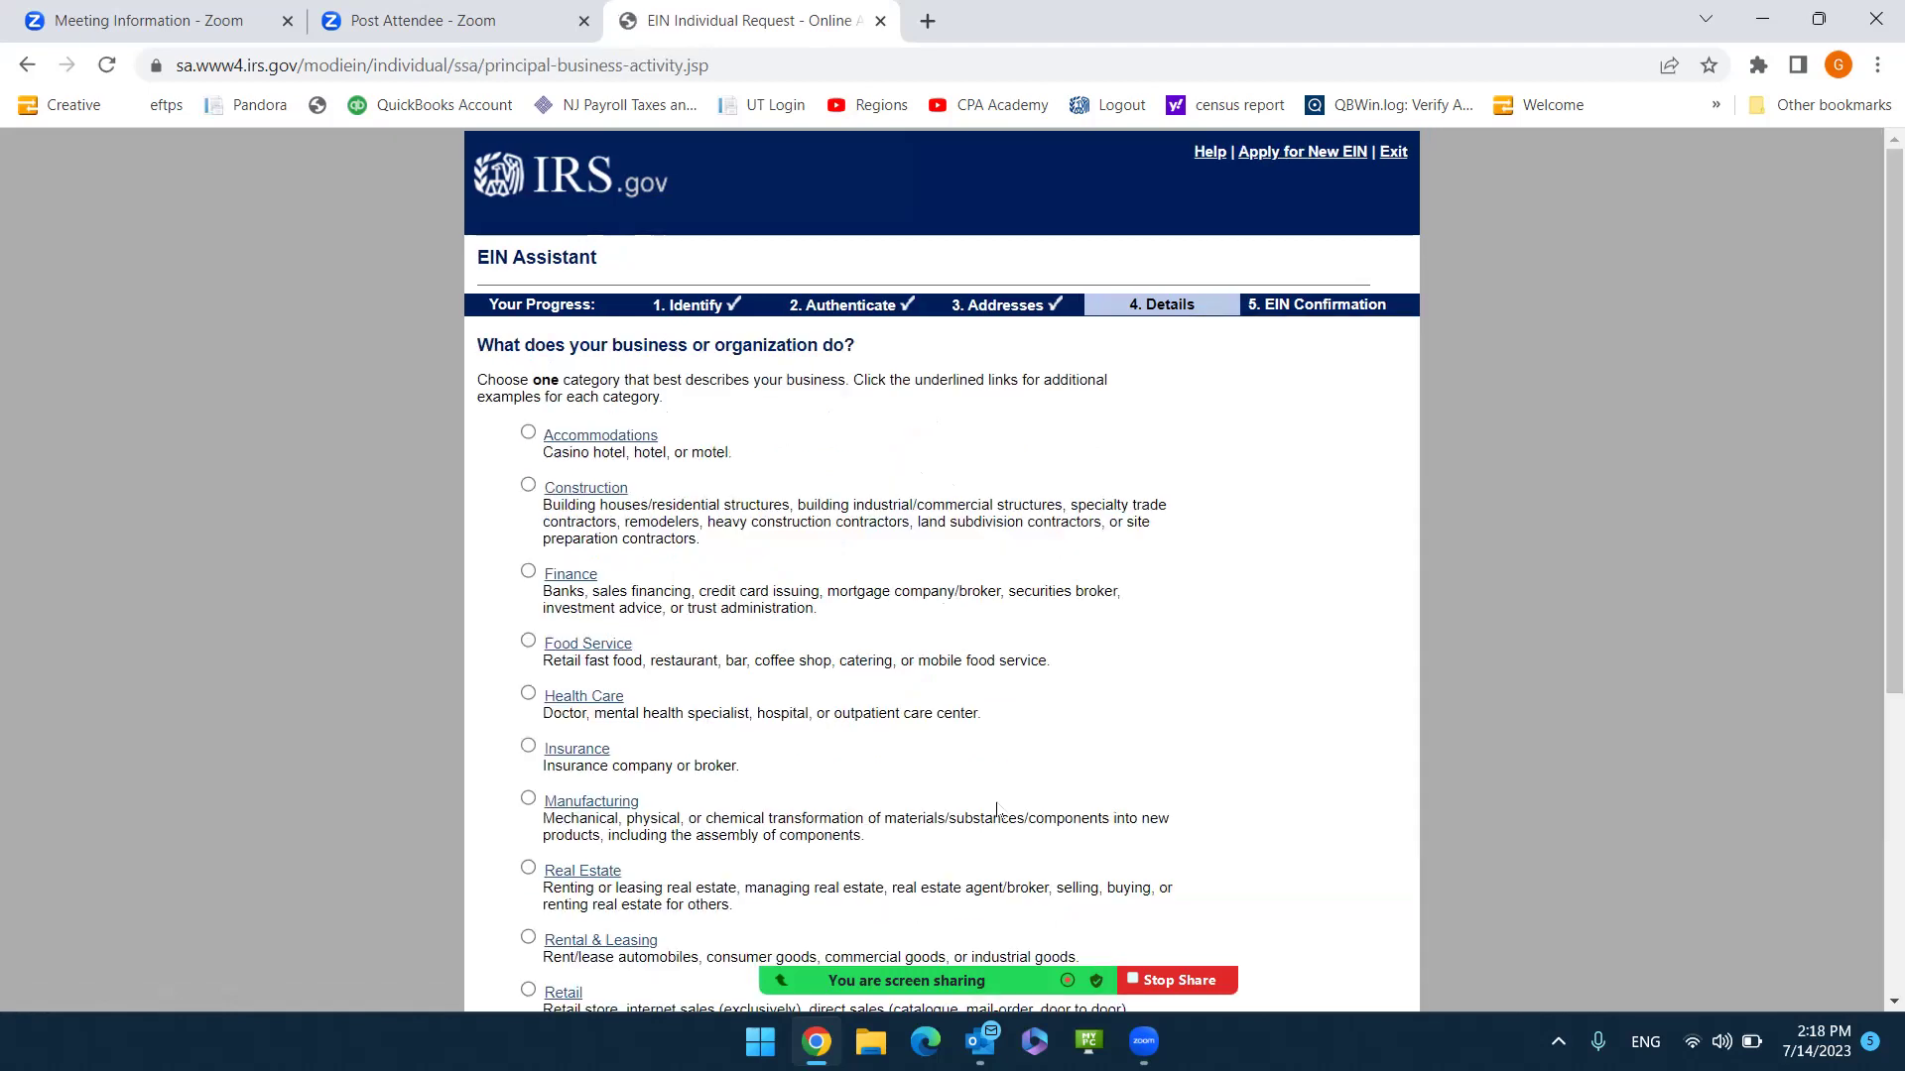
Select Retail as the business category and submit it.
{"action": "scroll", "coordinate": [893, 553], "scroll_direction": "down", "scroll_amount": 3}
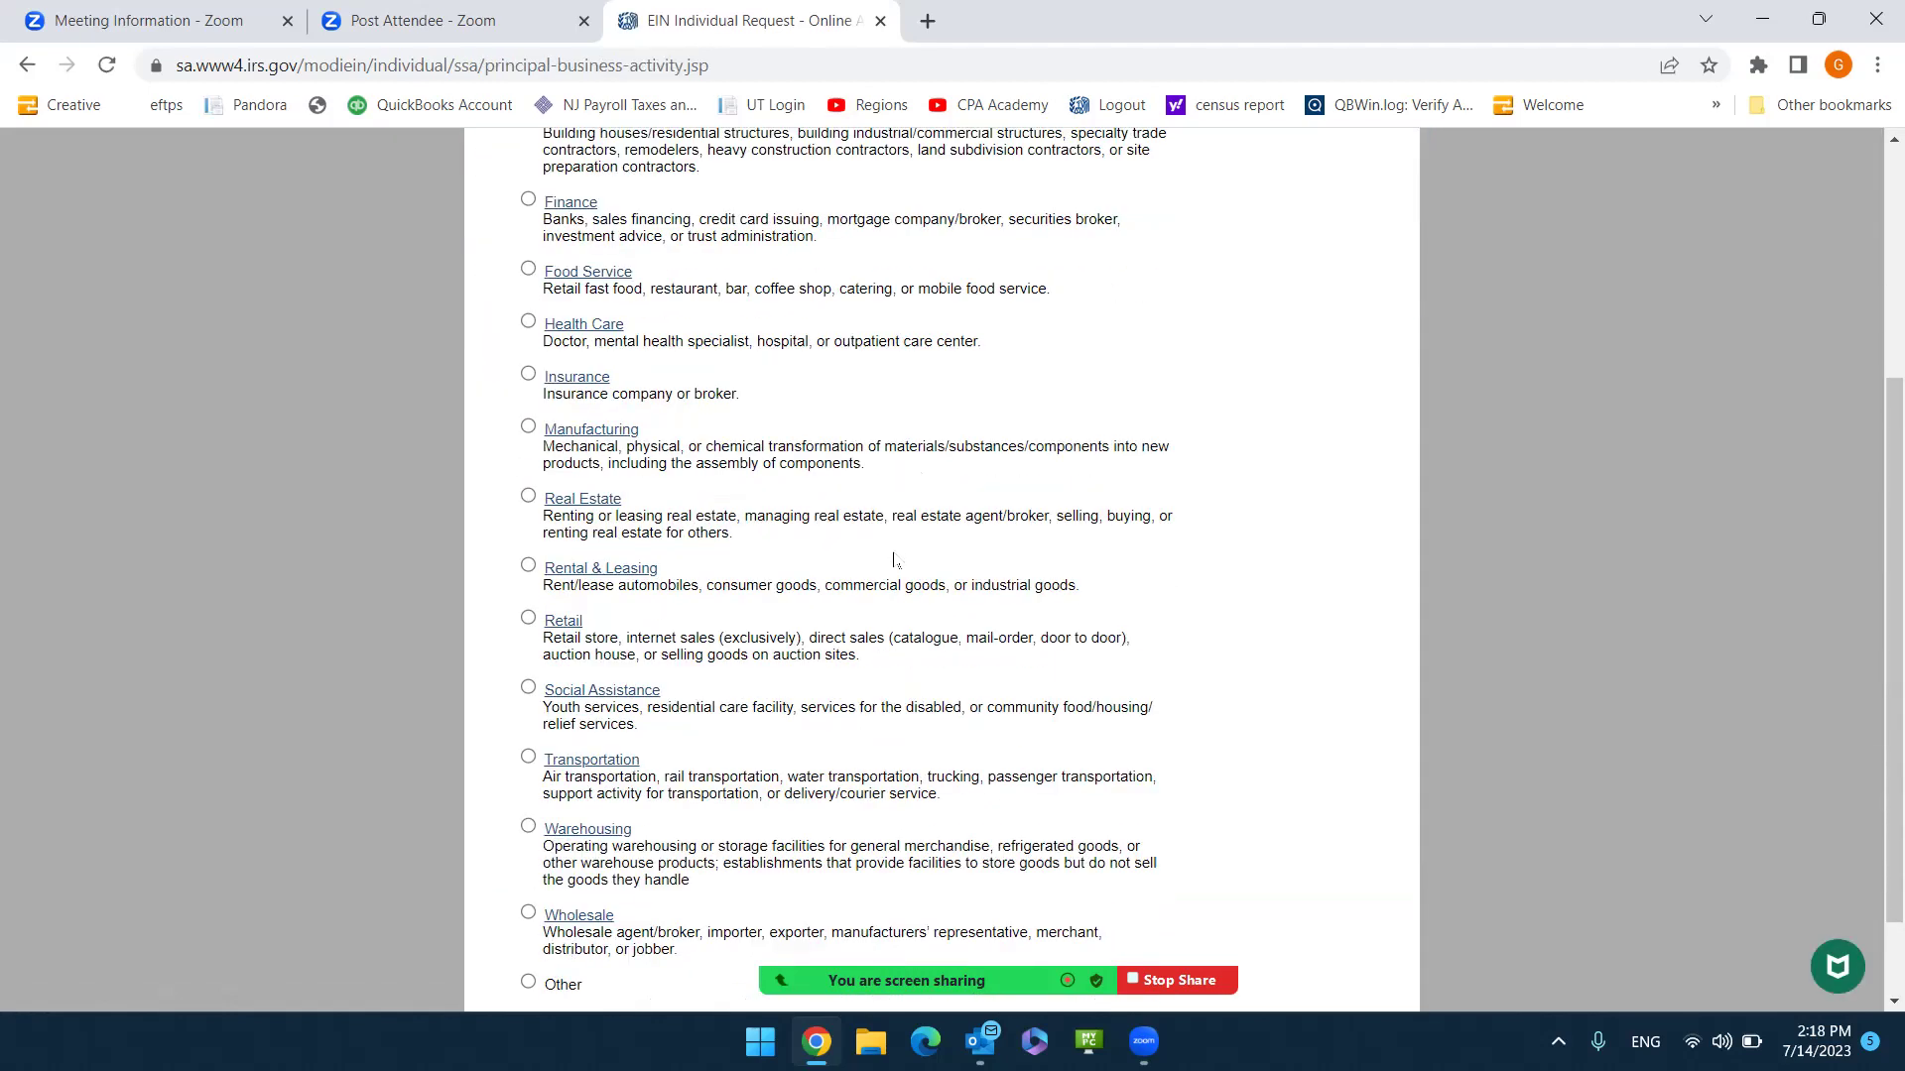
{"action": "left_click", "coordinate": [529, 620]}
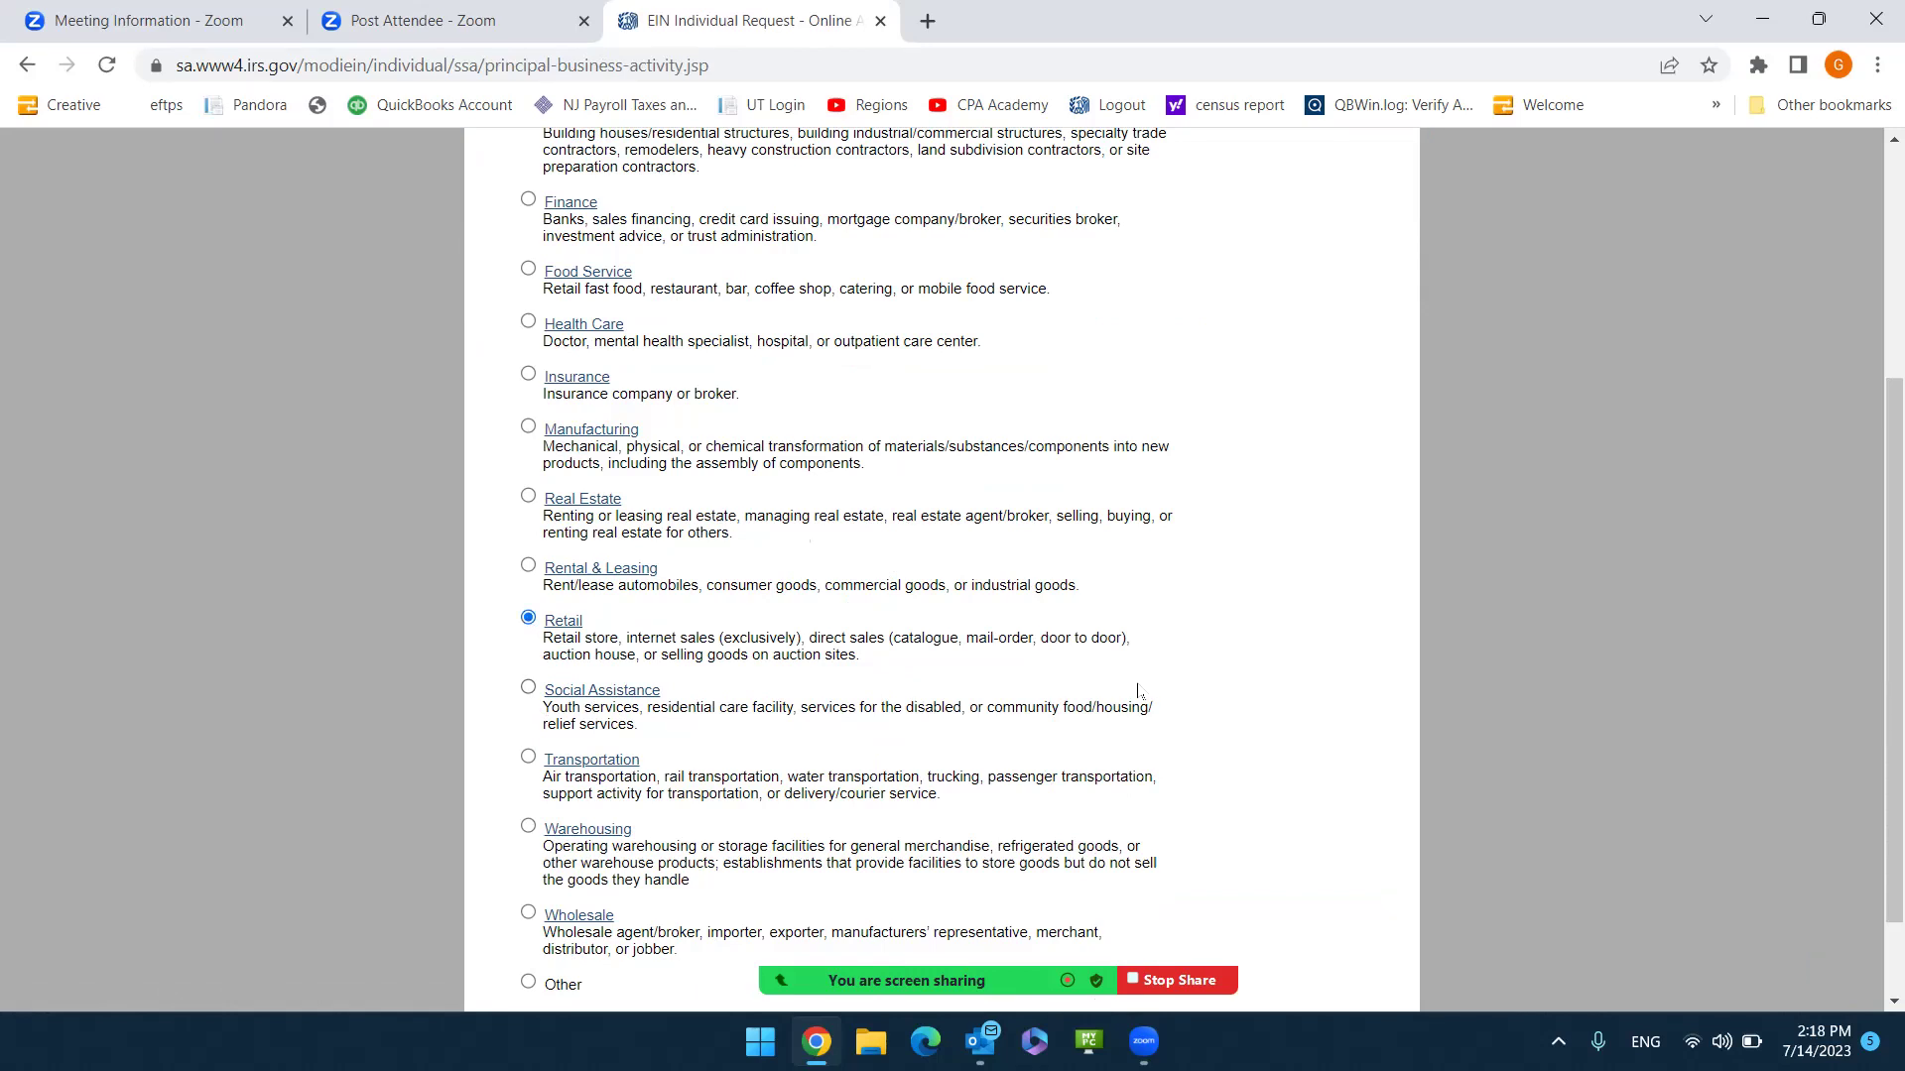
{"action": "scroll", "coordinate": [1139, 692], "scroll_direction": "up", "scroll_amount": 2}
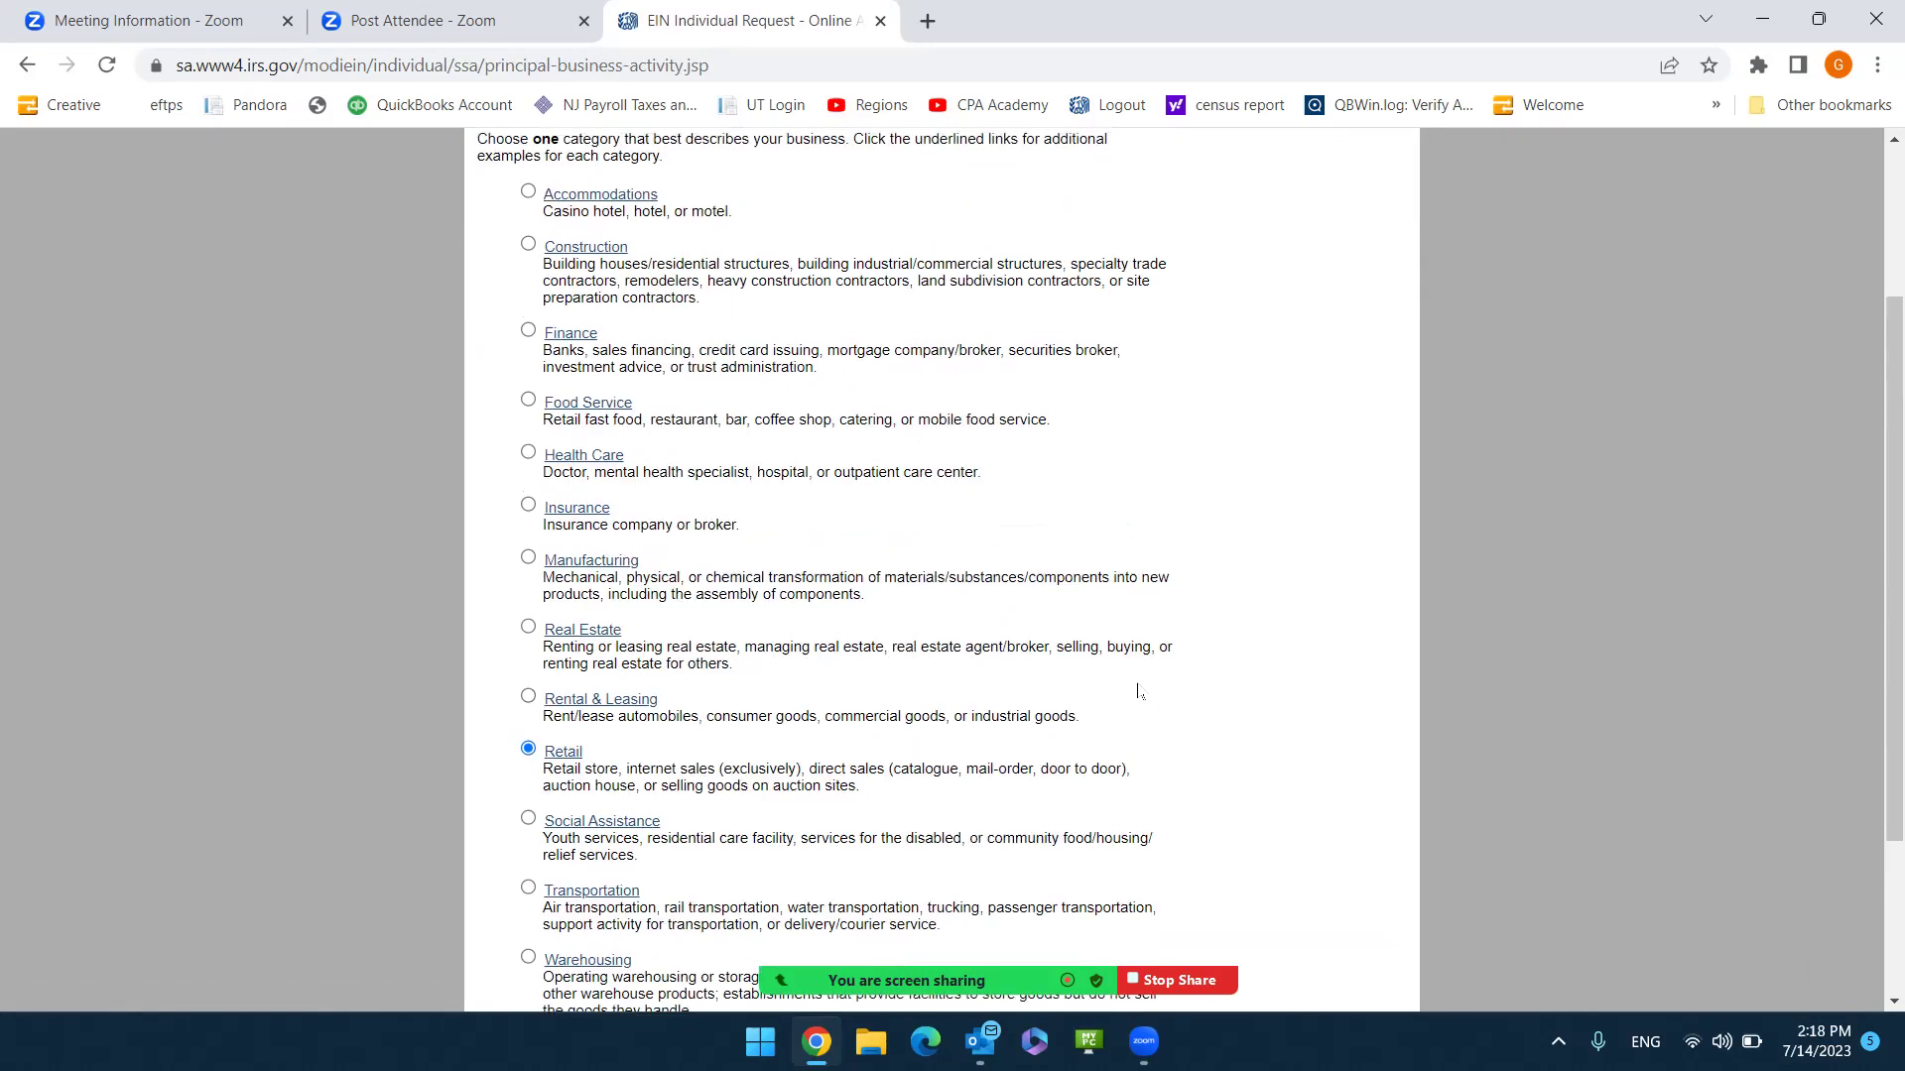
{"action": "scroll", "coordinate": [923, 496], "scroll_direction": "up", "scroll_amount": 1}
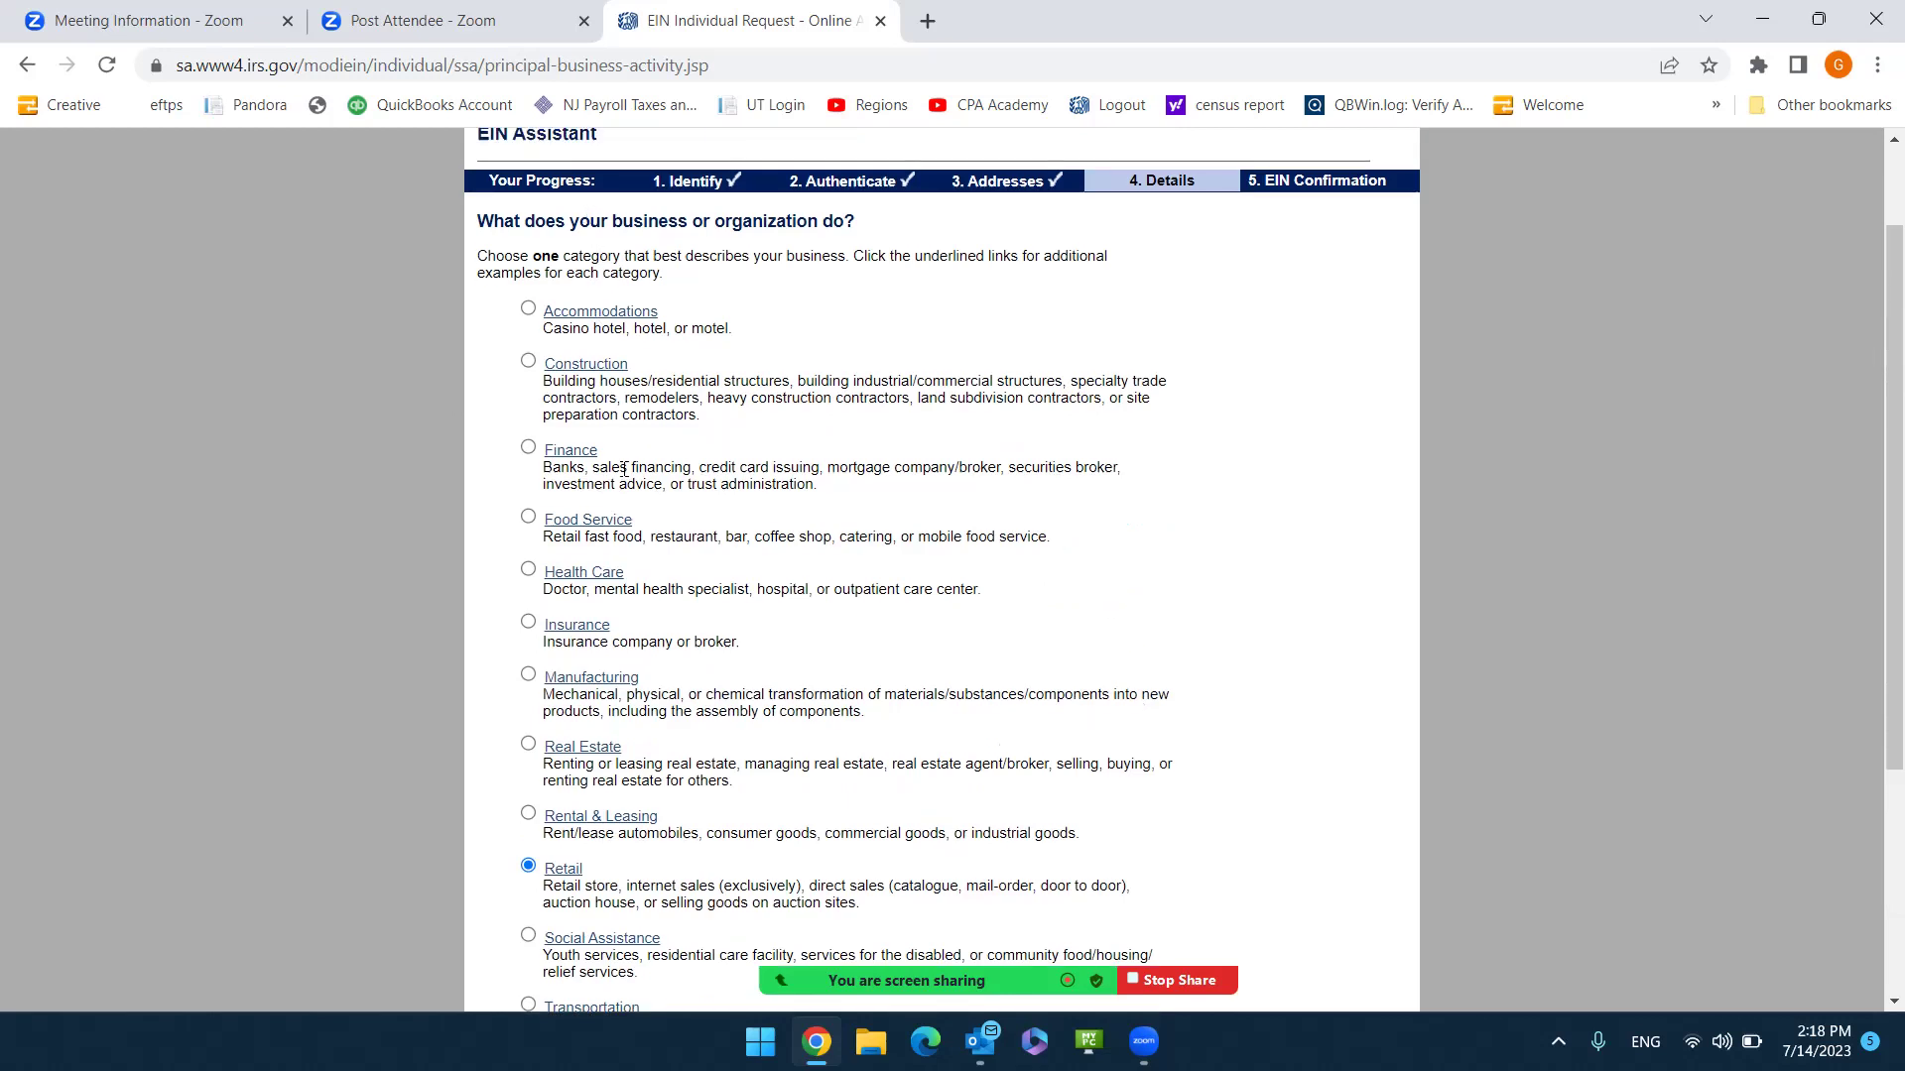
{"action": "scroll", "coordinate": [947, 632], "scroll_direction": "down", "scroll_amount": 1}
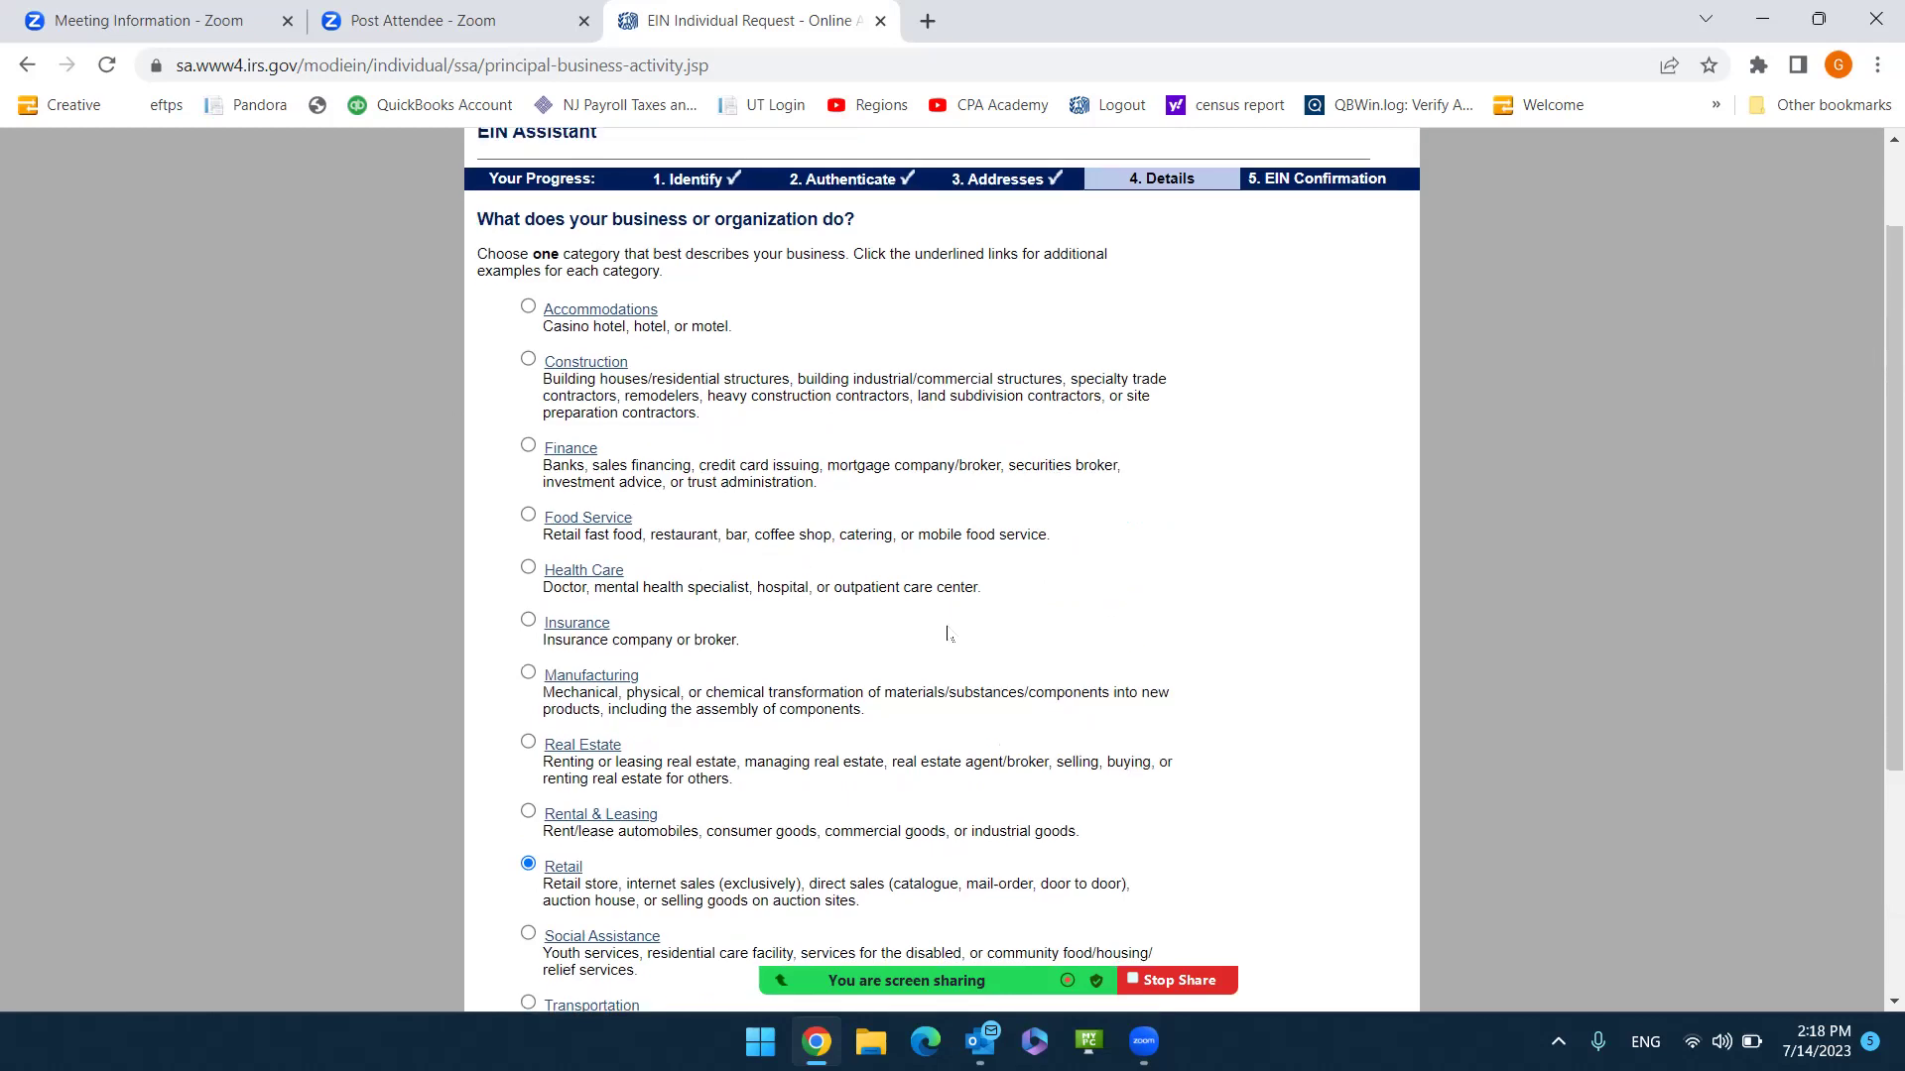
{"action": "scroll", "coordinate": [948, 630], "scroll_direction": "down", "scroll_amount": 4}
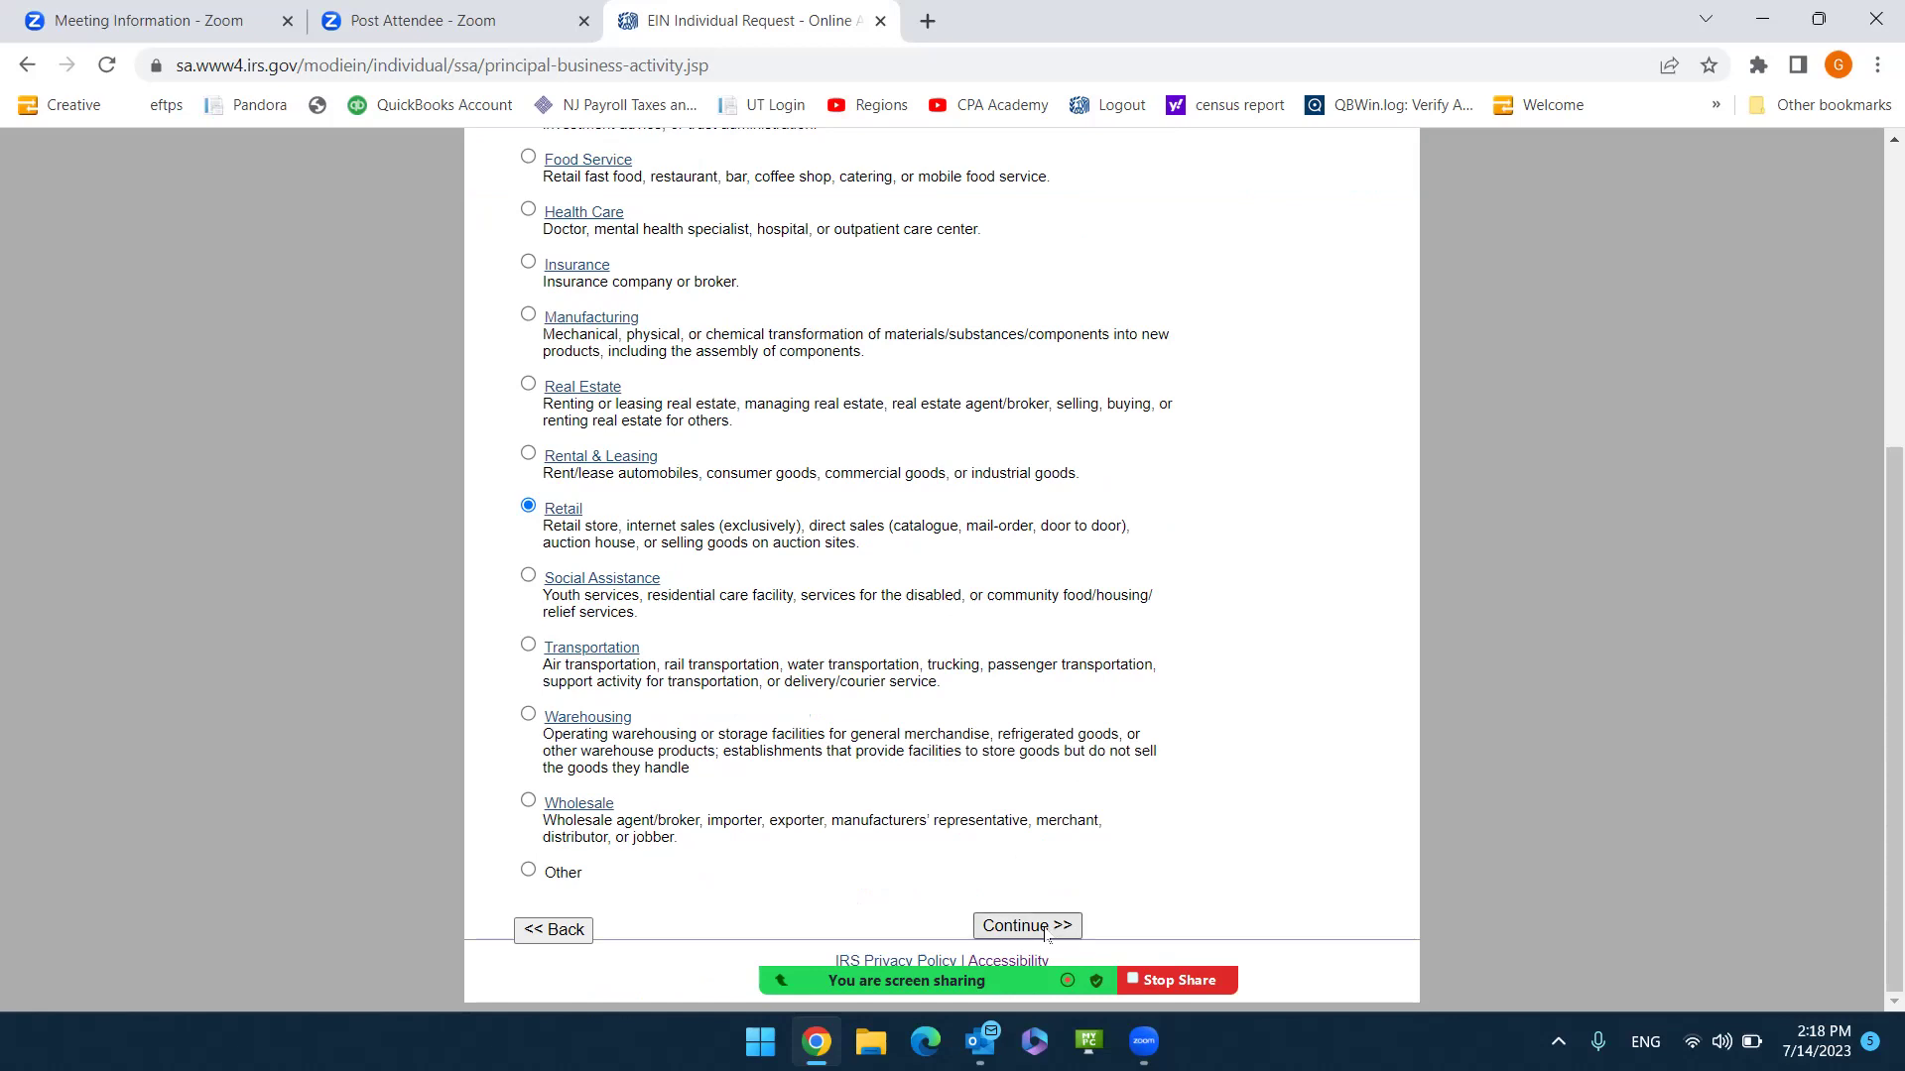
{"action": "left_click", "coordinate": [1045, 930]}
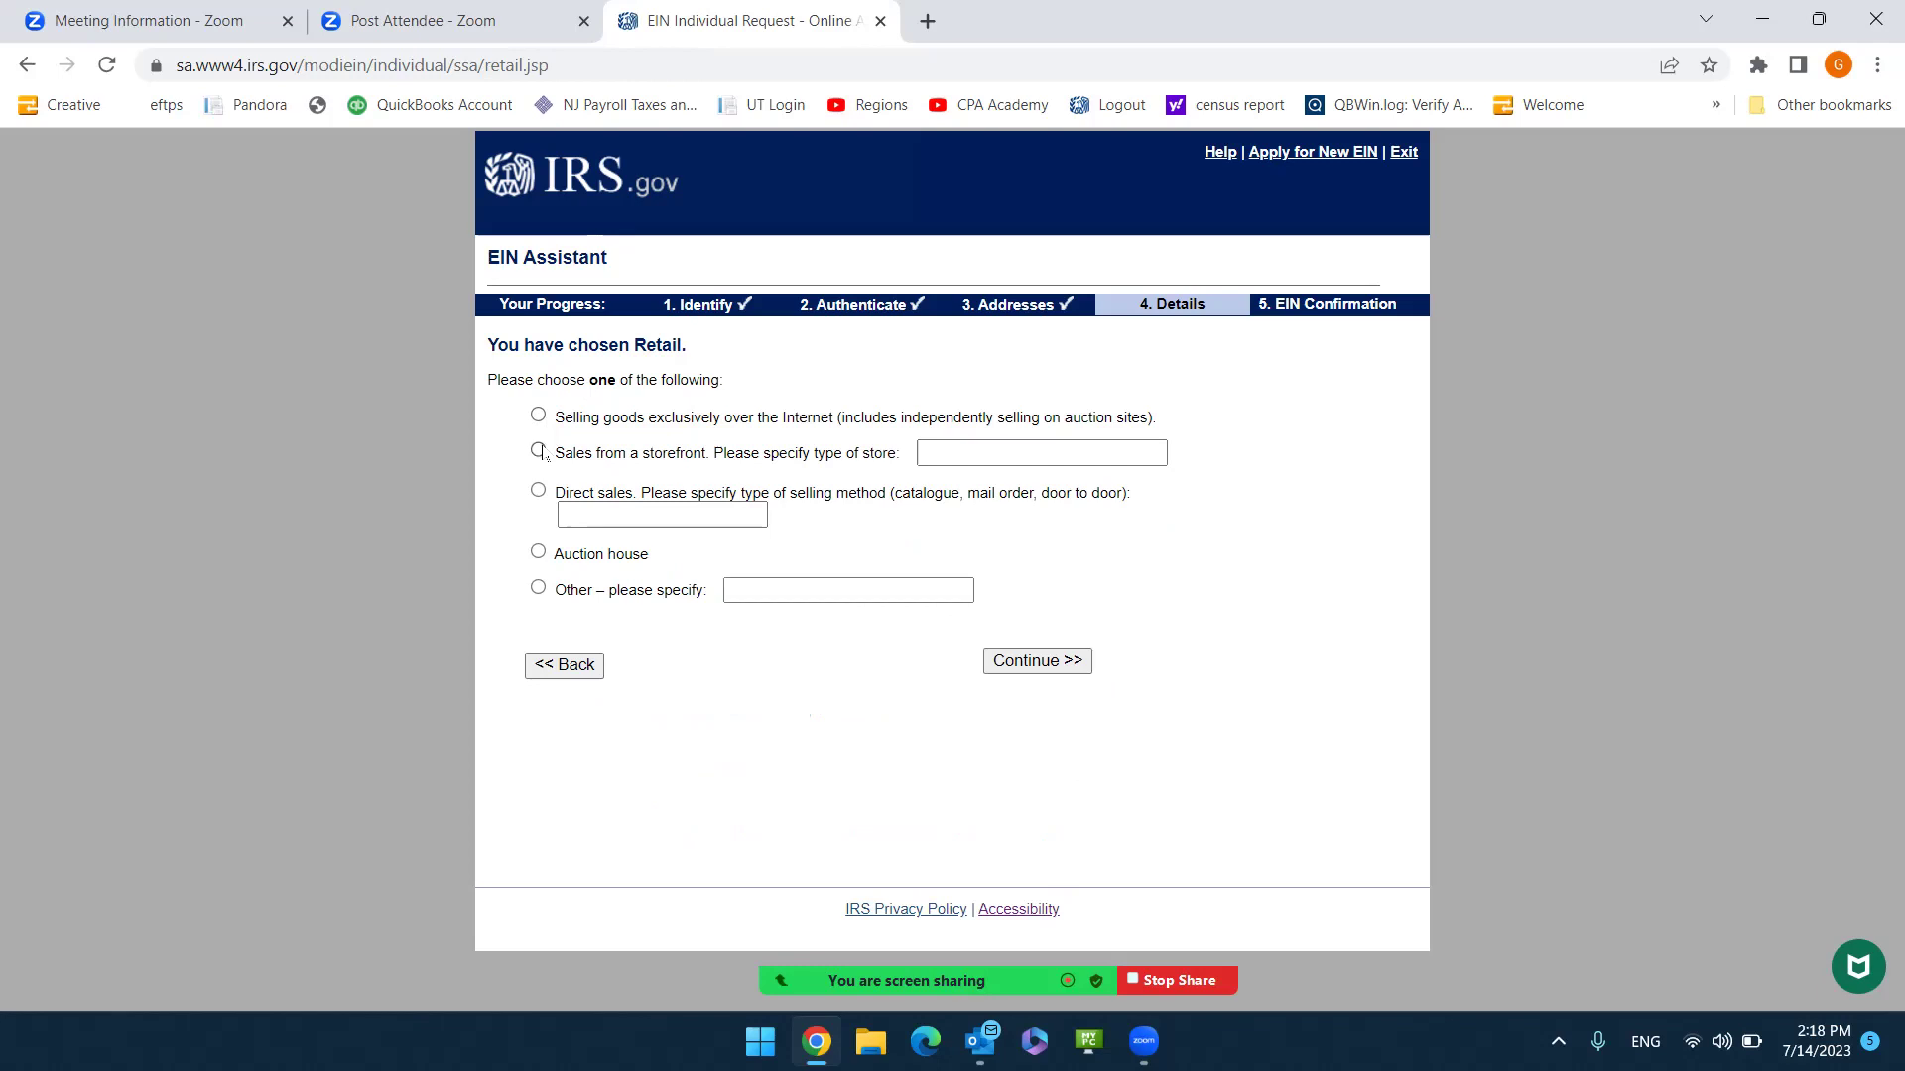
Describe the retail business as storefront sales with store type FURNITURE and submit the details.
{"action": "left_click", "coordinate": [539, 452]}
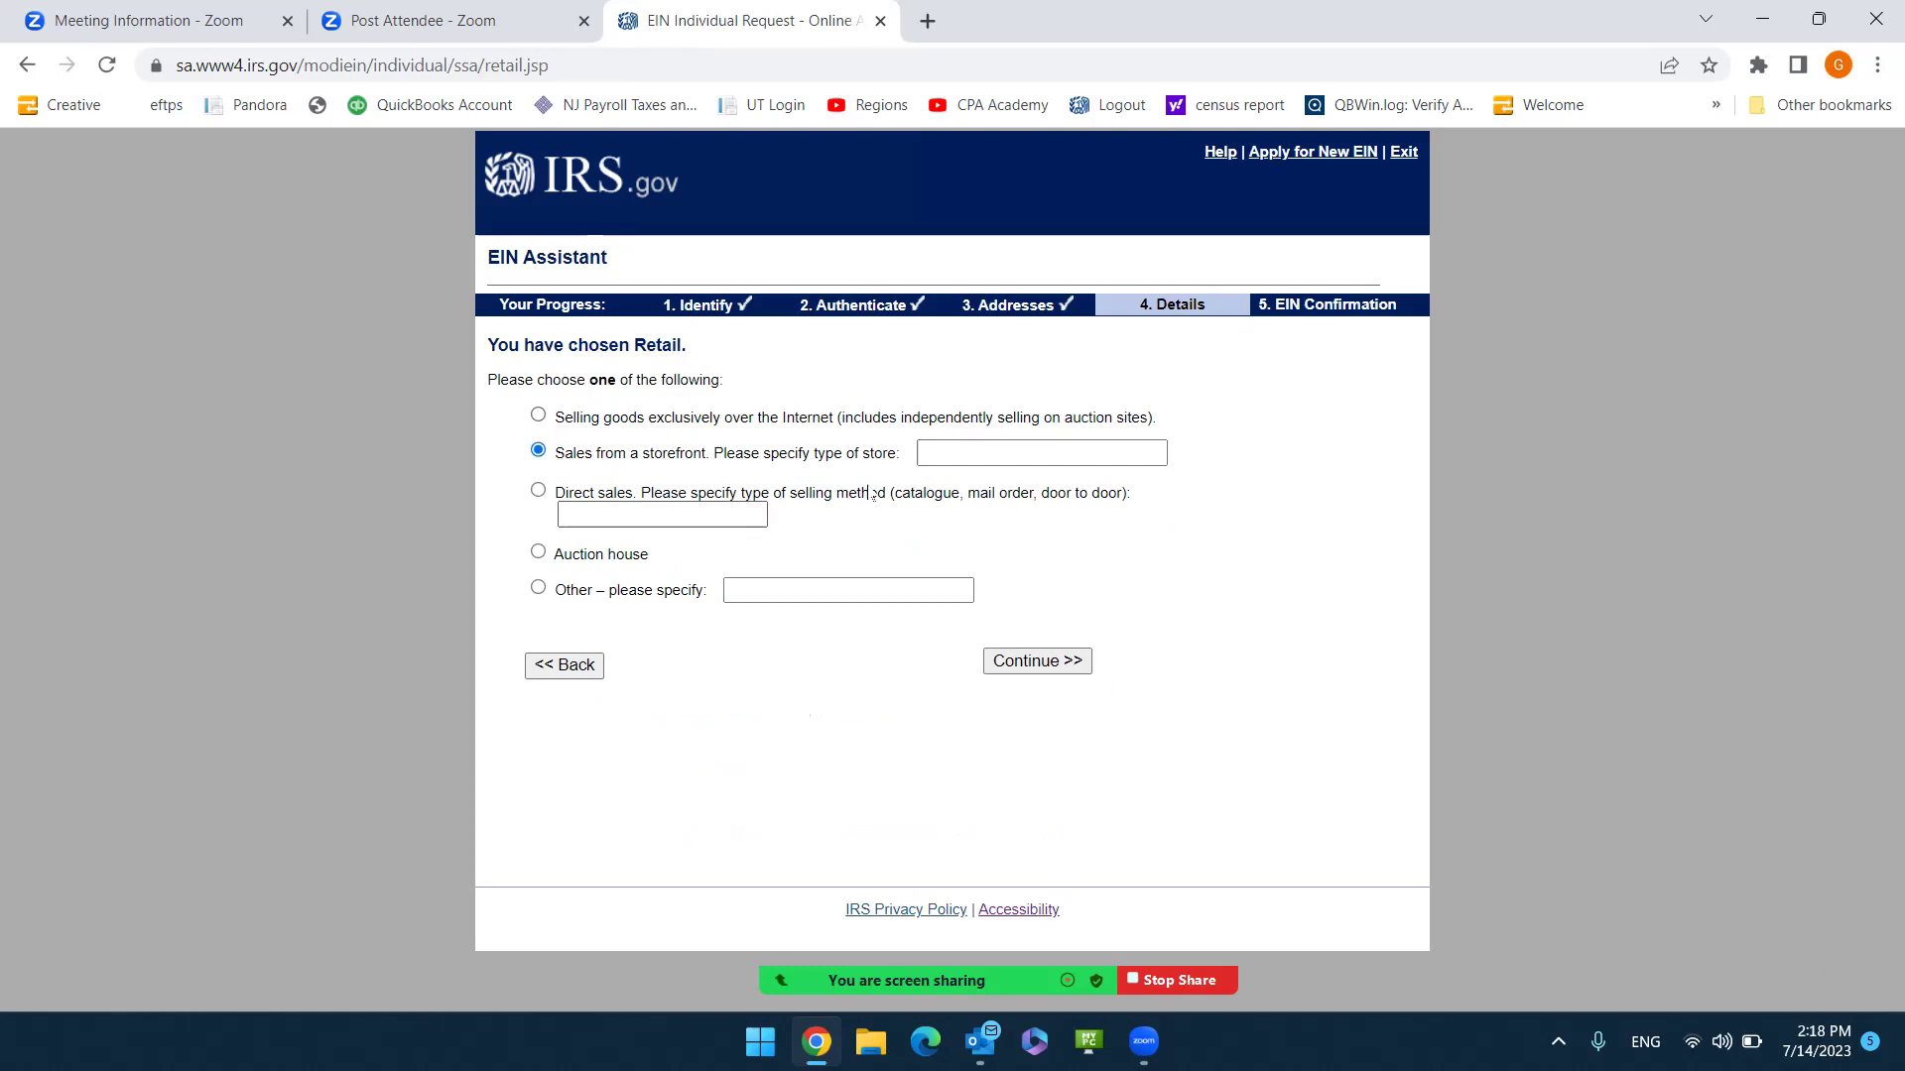
{"action": "left_click", "coordinate": [965, 451]}
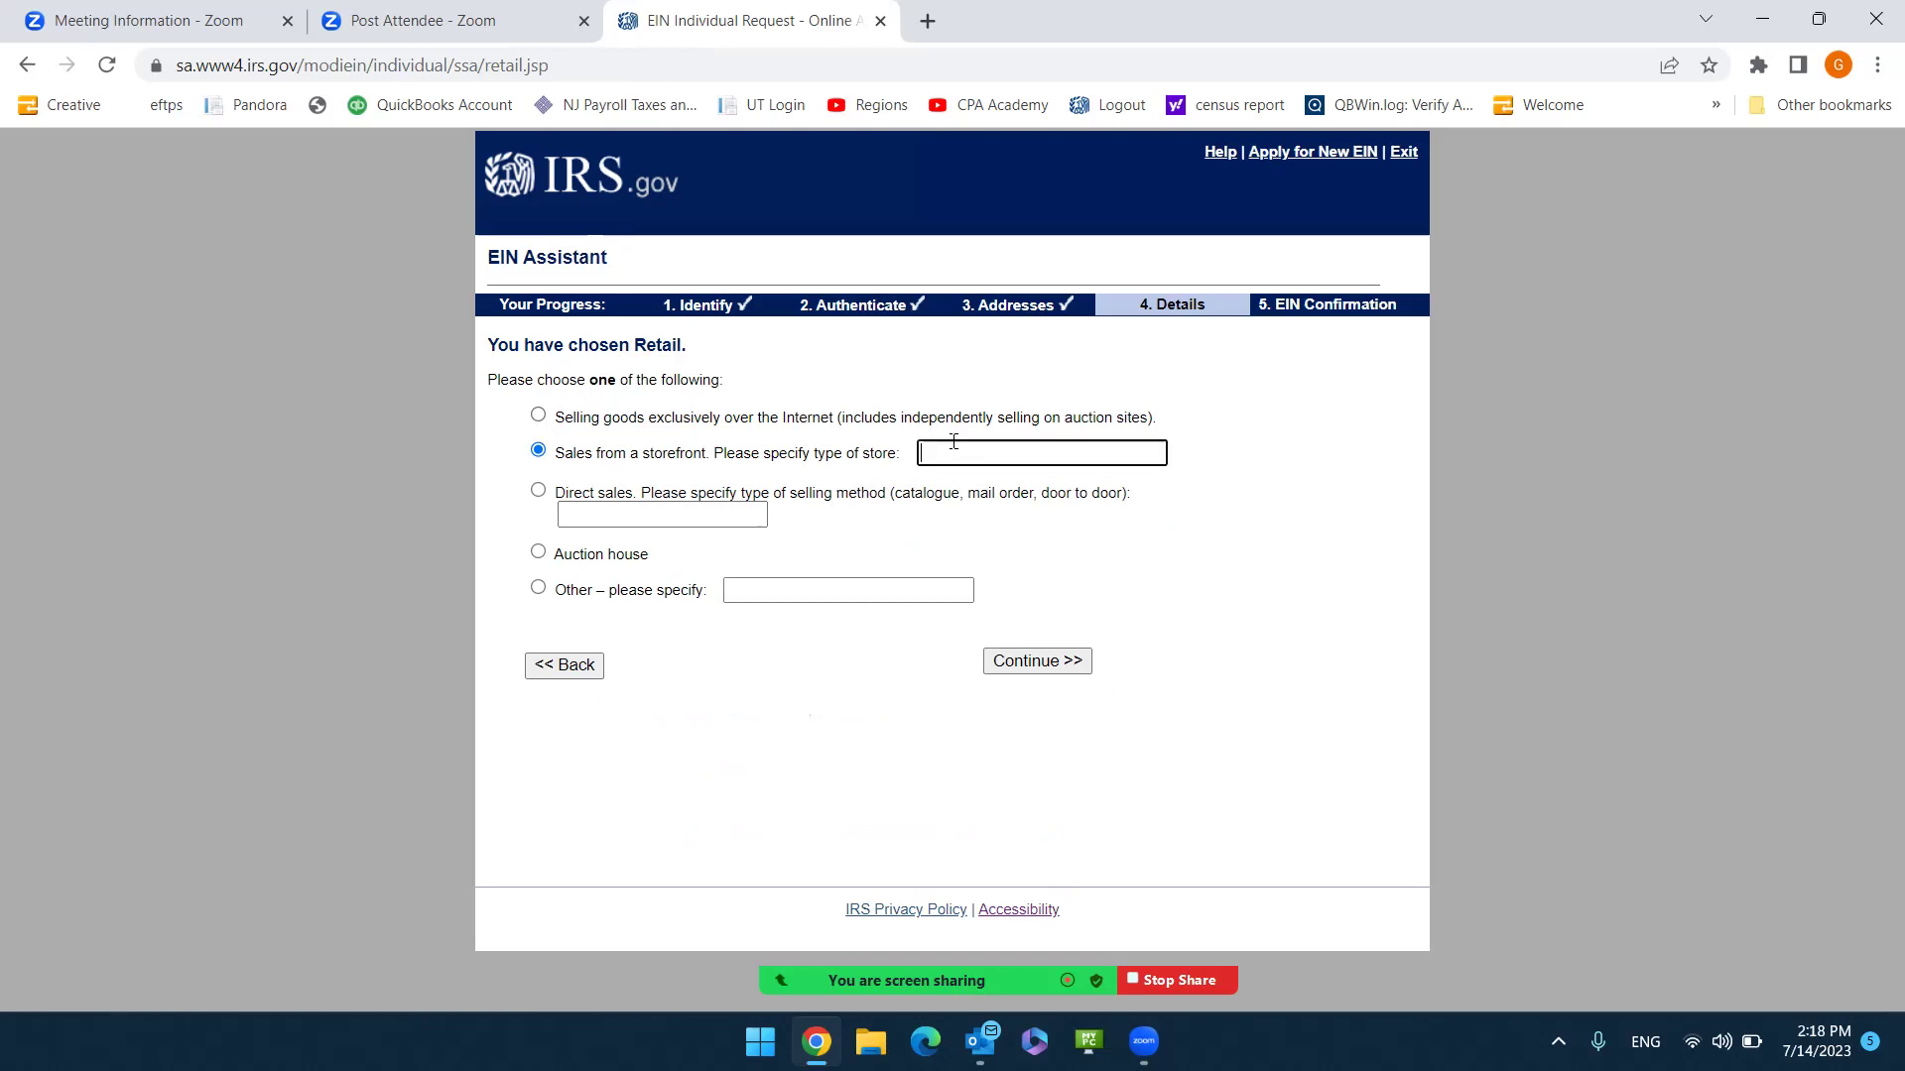
{"action": "type", "text": "FURNITURE"}
{"action": "left_click", "coordinate": [1060, 671]}
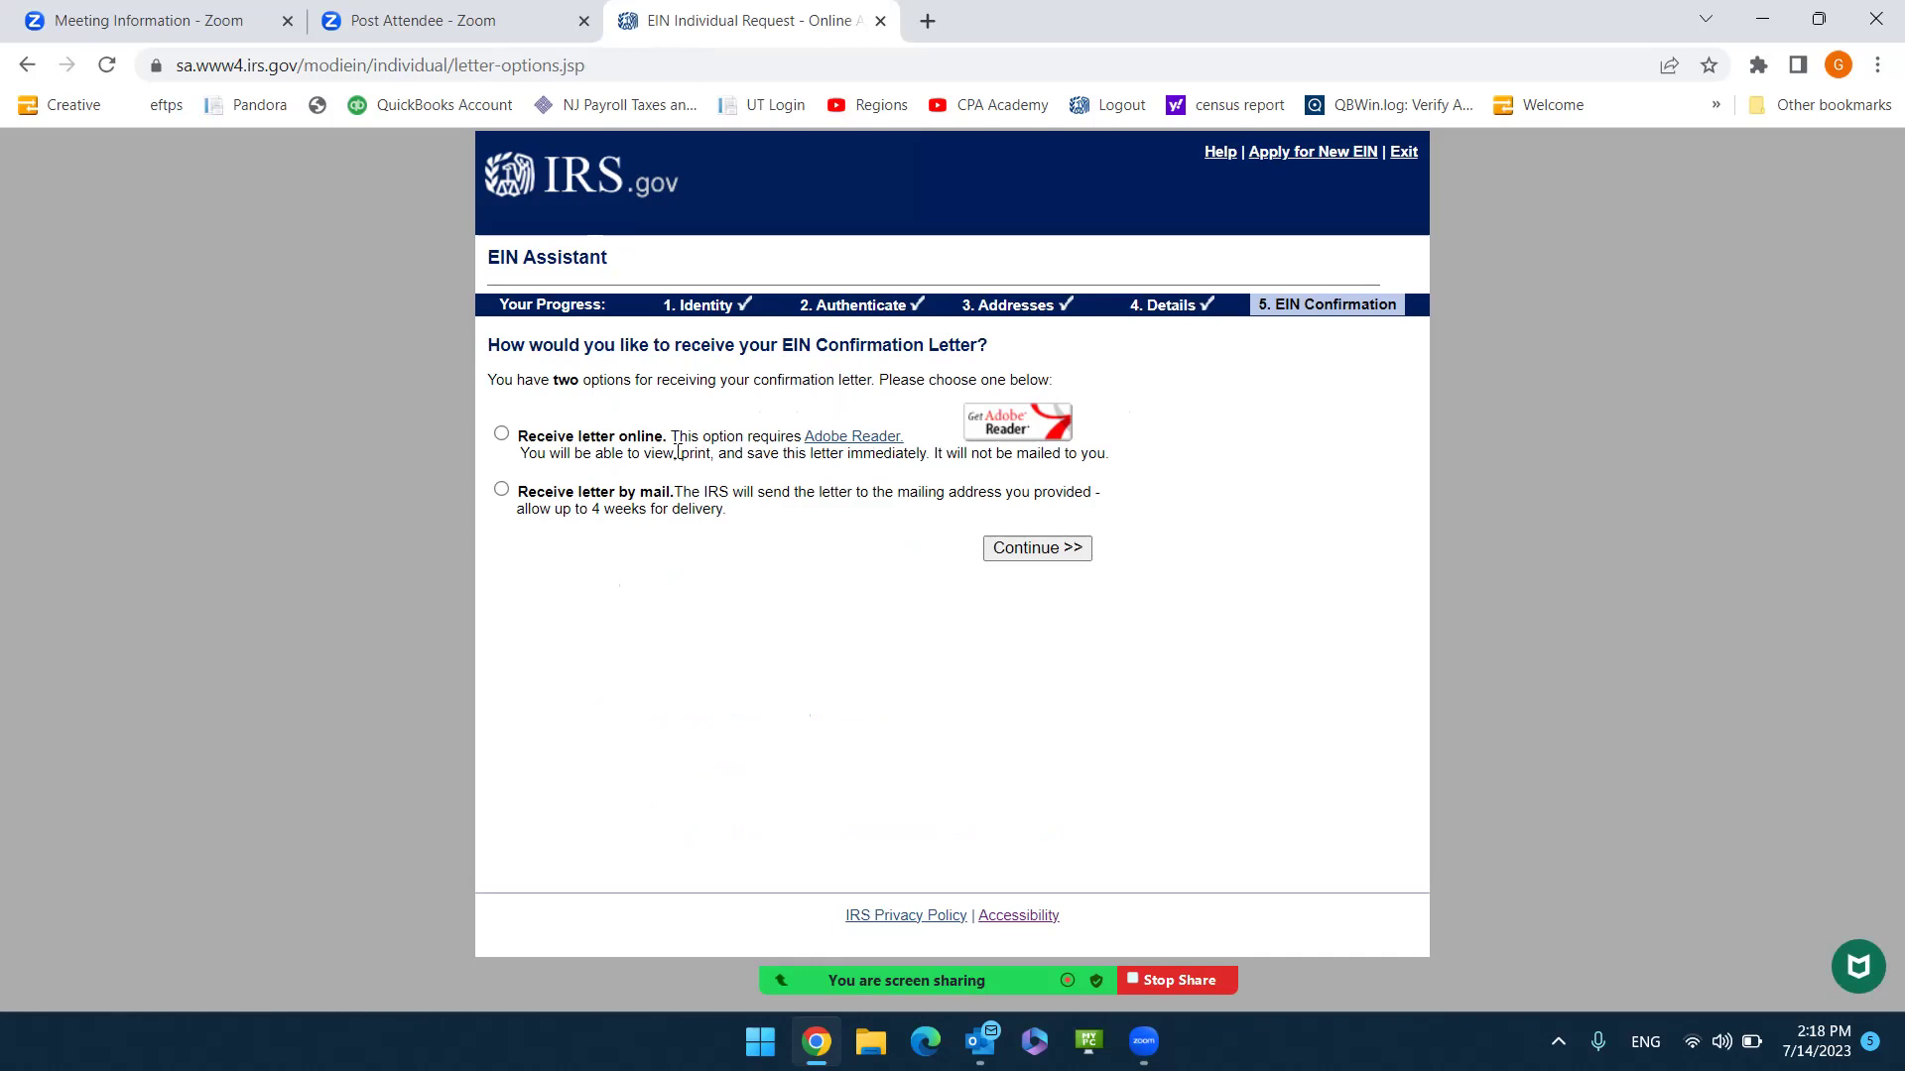